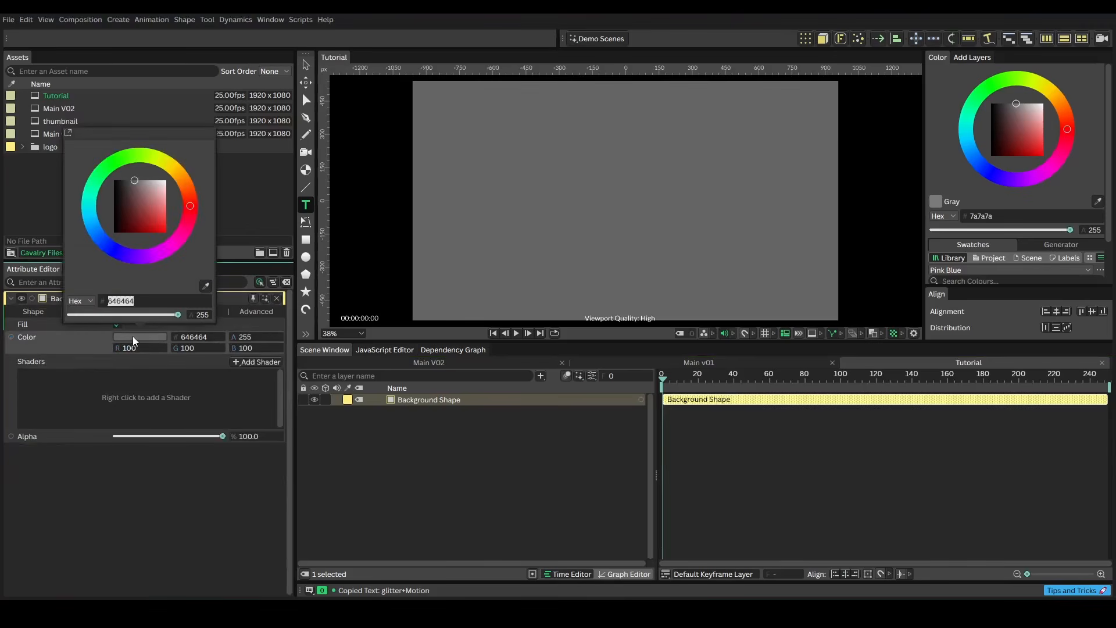
# Set the background shape's fill colour to the blue 0082ff
pyautogui.click(104, 234)
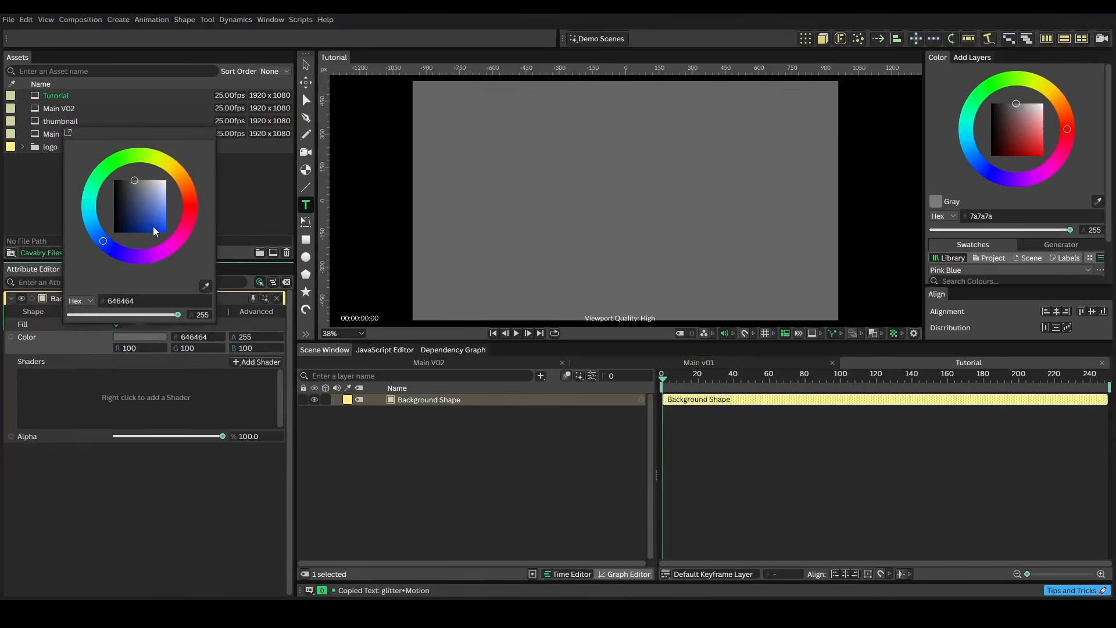
pyautogui.moveTo(153, 225); pyautogui.dragTo(173, 235)
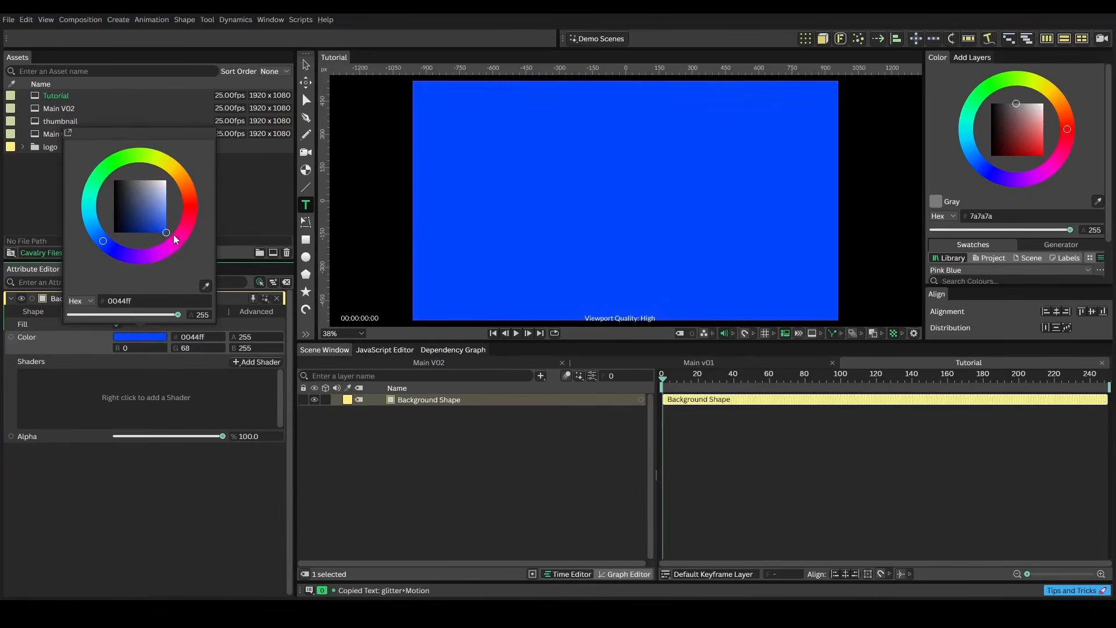
pyautogui.click(100, 239)
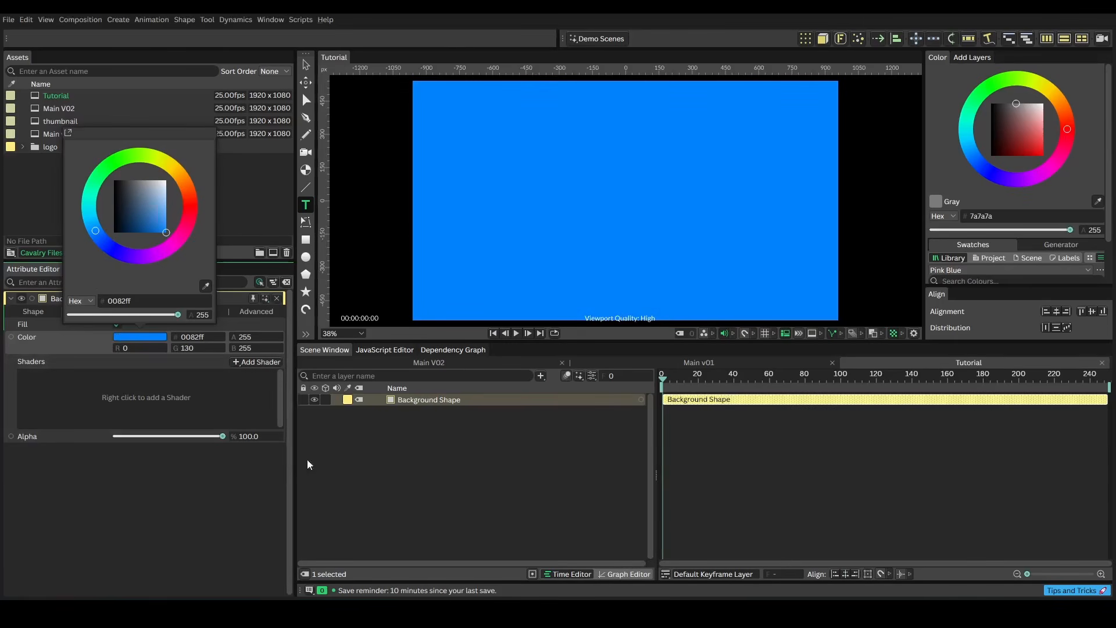
# Create a text layer on the canvas reading "glitter + Motion" on three lines
pyautogui.click(376, 433)
pyautogui.click(307, 206)
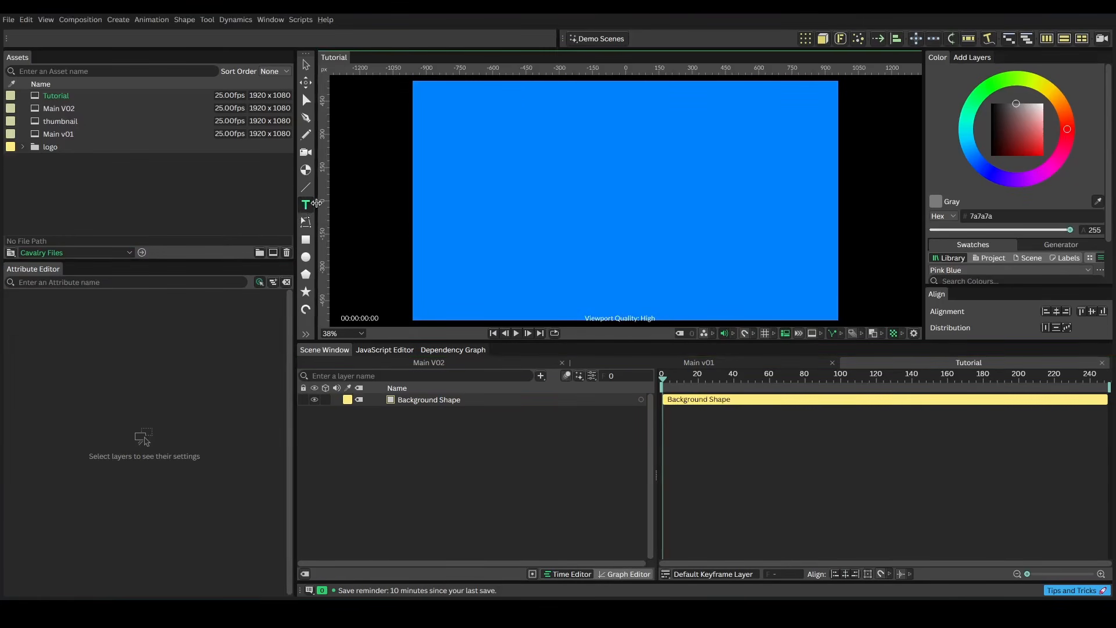
pyautogui.click(544, 188)
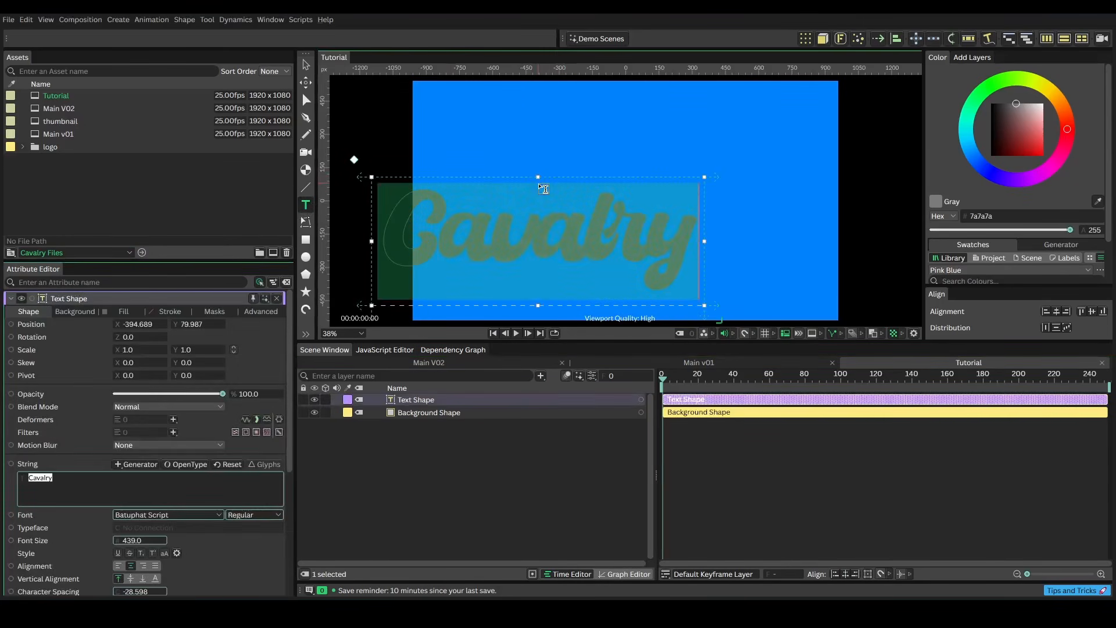
pyautogui.write('Gli')
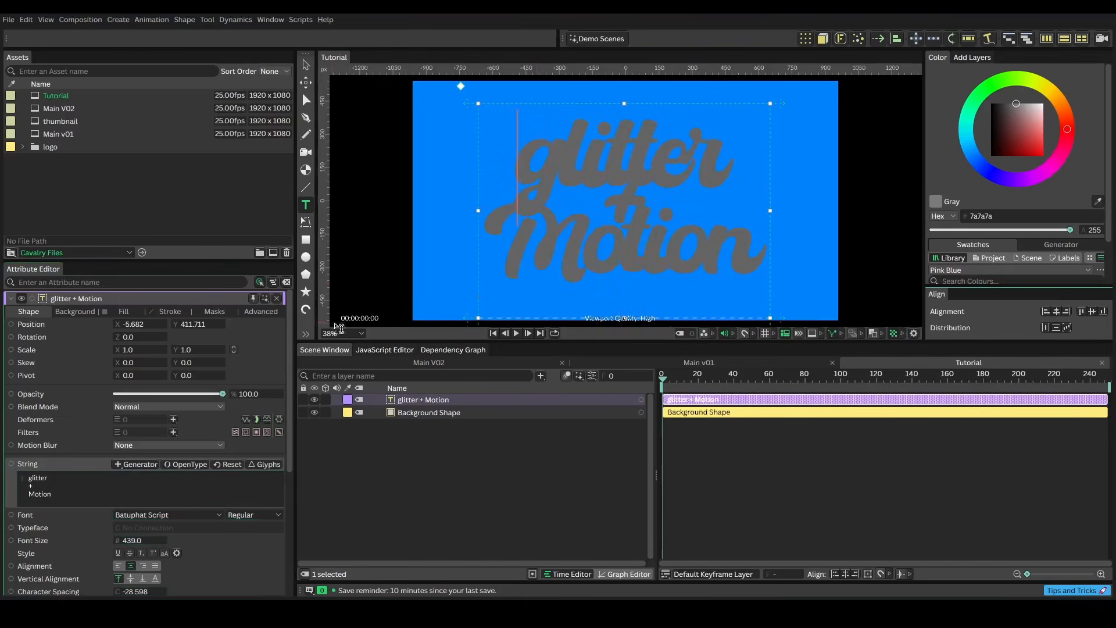
# Rotate the text layer to about 350 degrees
pyautogui.moveTo(288, 315); pyautogui.dragTo(288, 407)
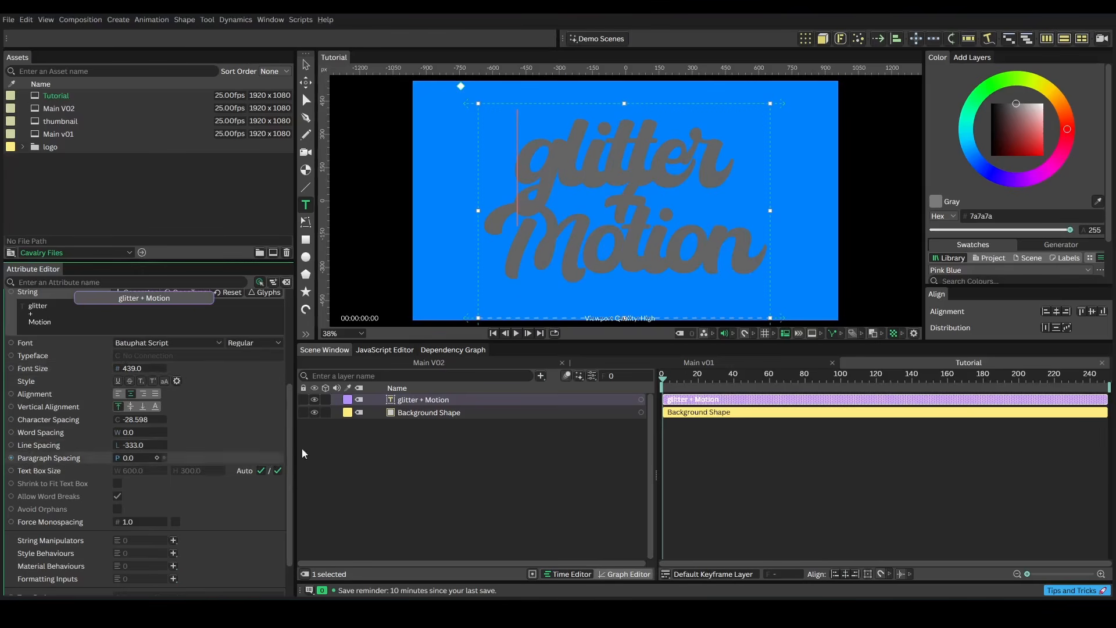
pyautogui.scroll(5, 131, 343)
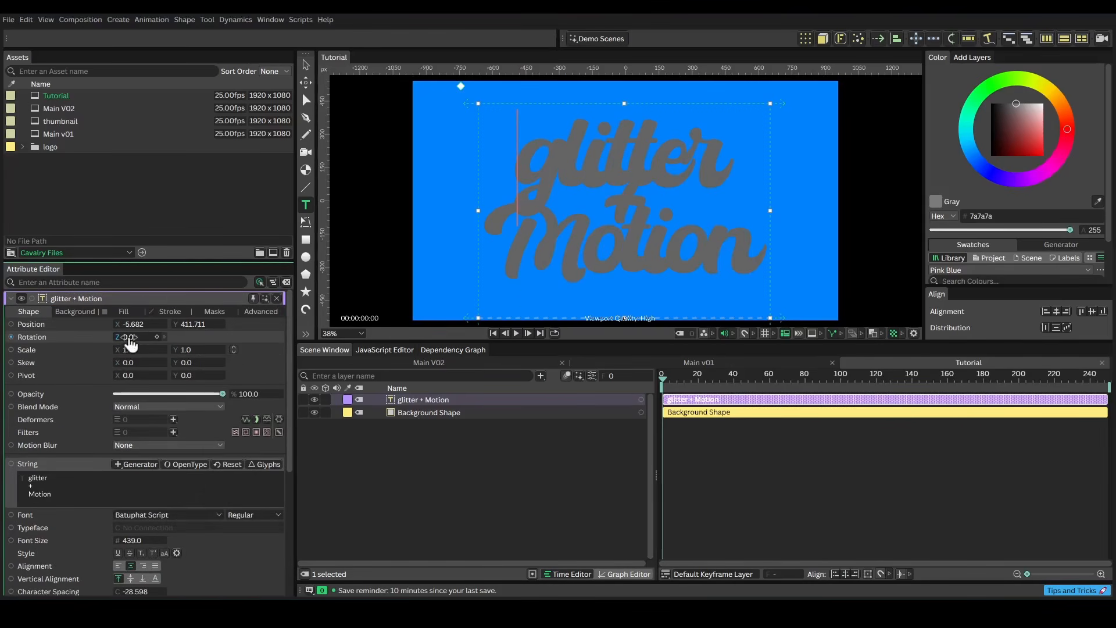
pyautogui.moveTo(130, 339); pyautogui.dragTo(122, 313)
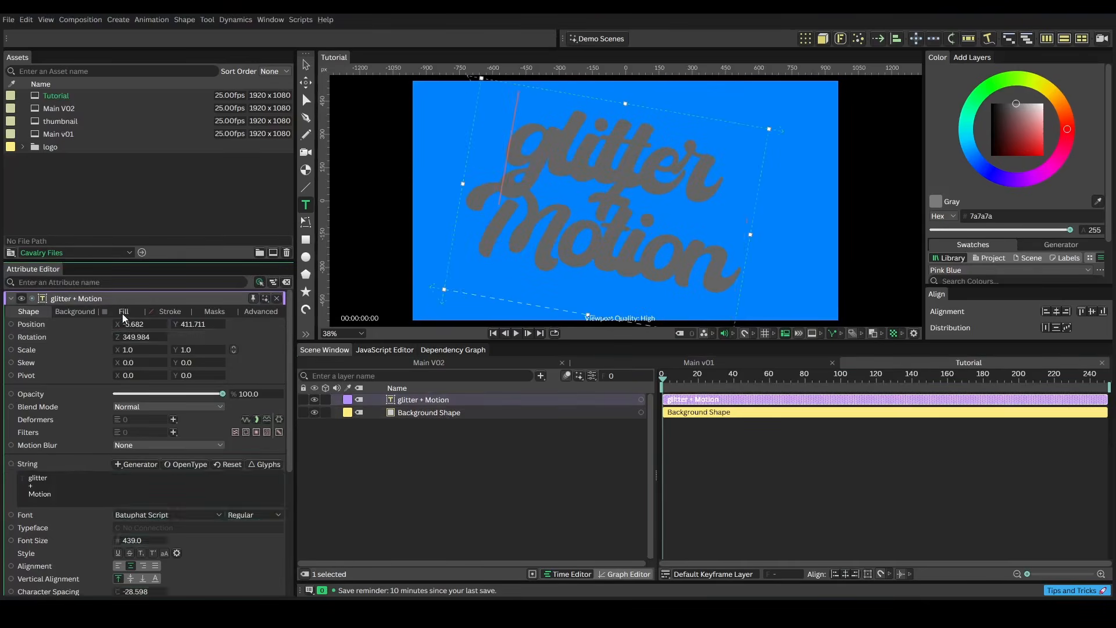
# Set the text's fill colour to the pink ff4192
pyautogui.click(124, 311)
pyautogui.click(158, 337)
pyautogui.click(167, 246)
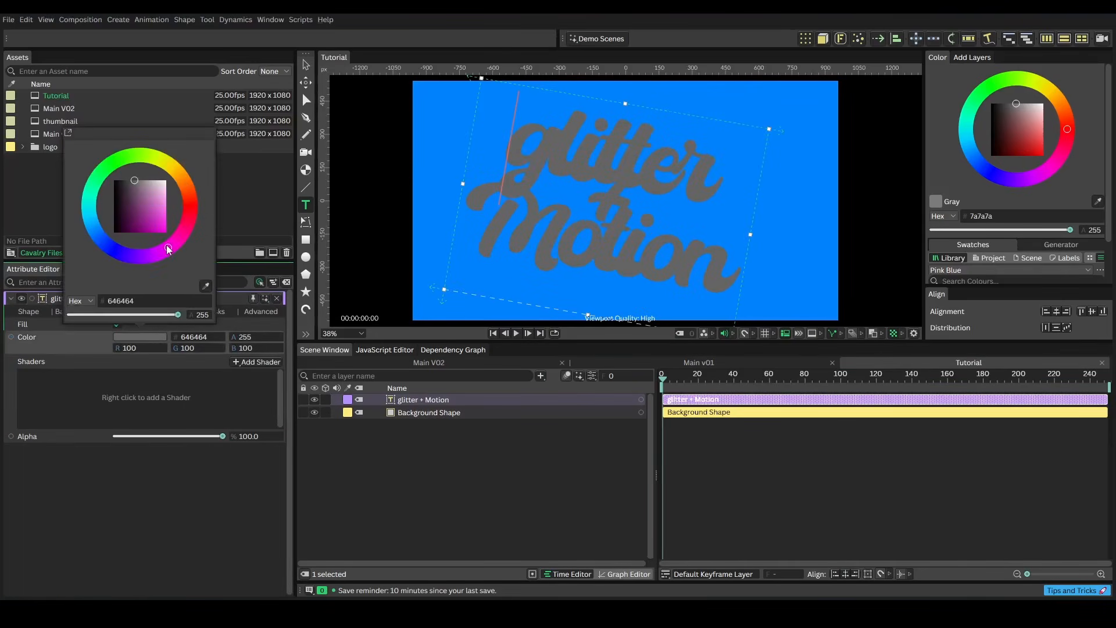
pyautogui.moveTo(159, 228); pyautogui.dragTo(175, 238)
pyautogui.moveTo(166, 246); pyautogui.dragTo(168, 244)
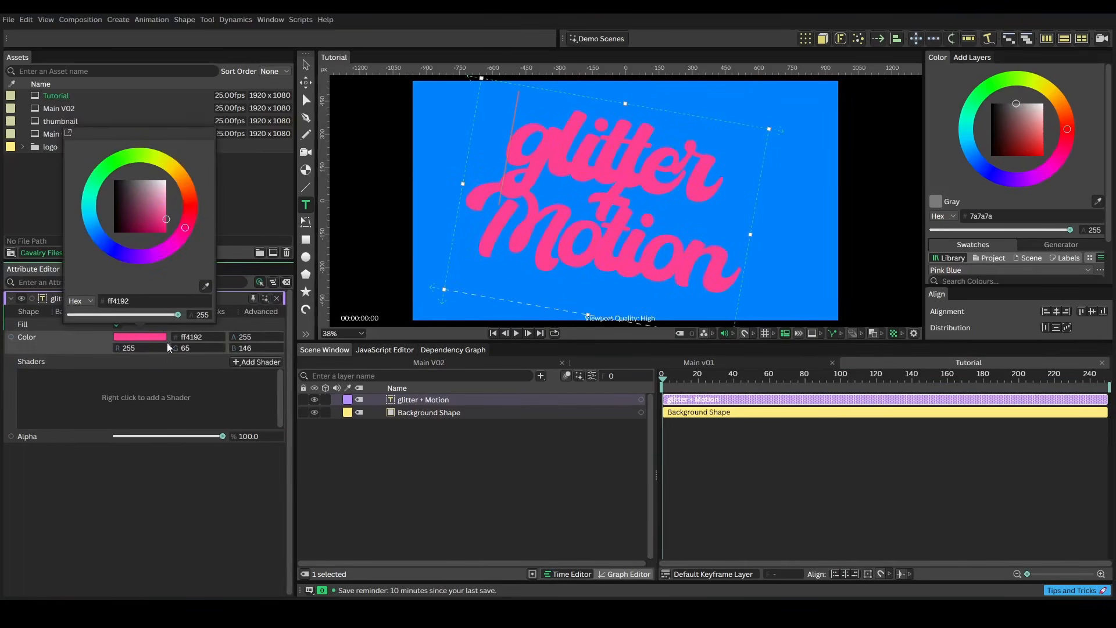
pyautogui.click(179, 402)
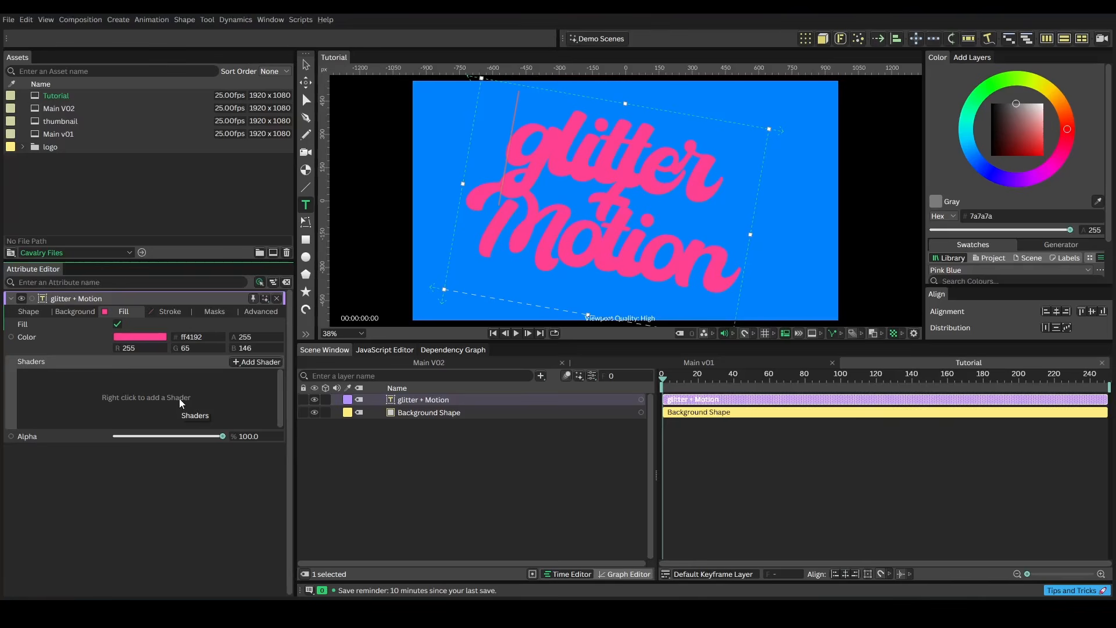
# Enable the text's stroke and set its width to 5.5
pyautogui.click(163, 312)
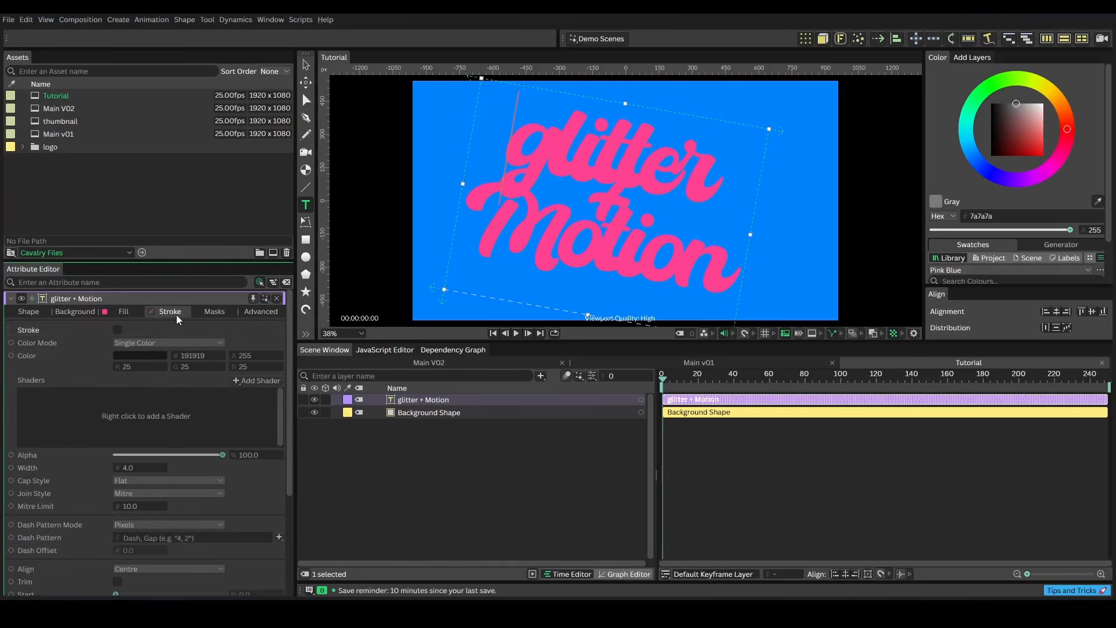
pyautogui.click(117, 329)
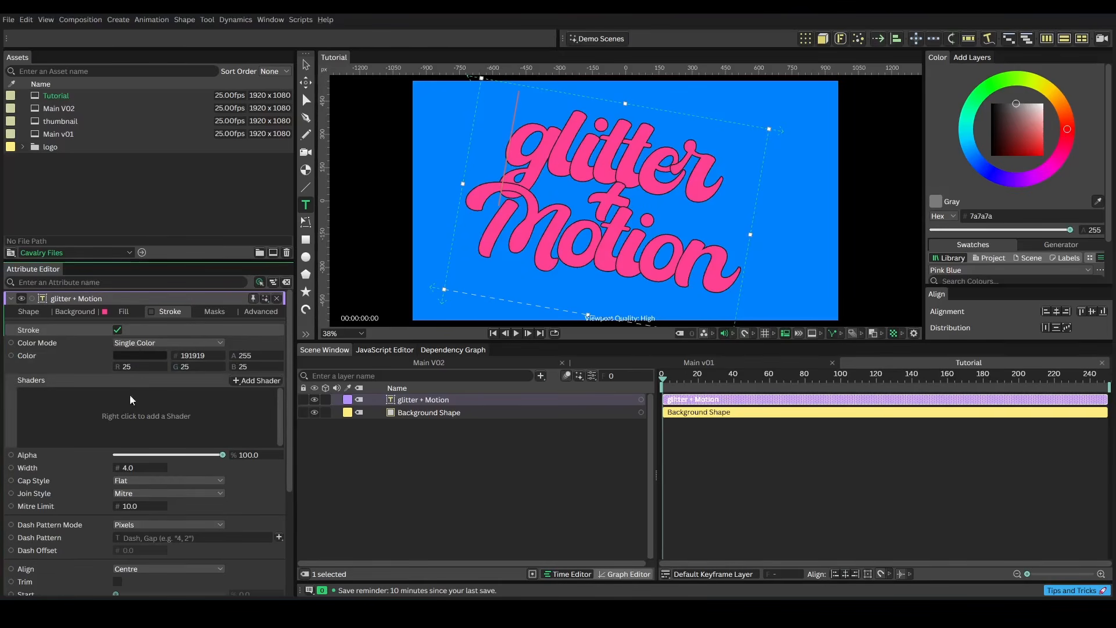
pyautogui.moveTo(137, 471); pyautogui.dragTo(146, 469)
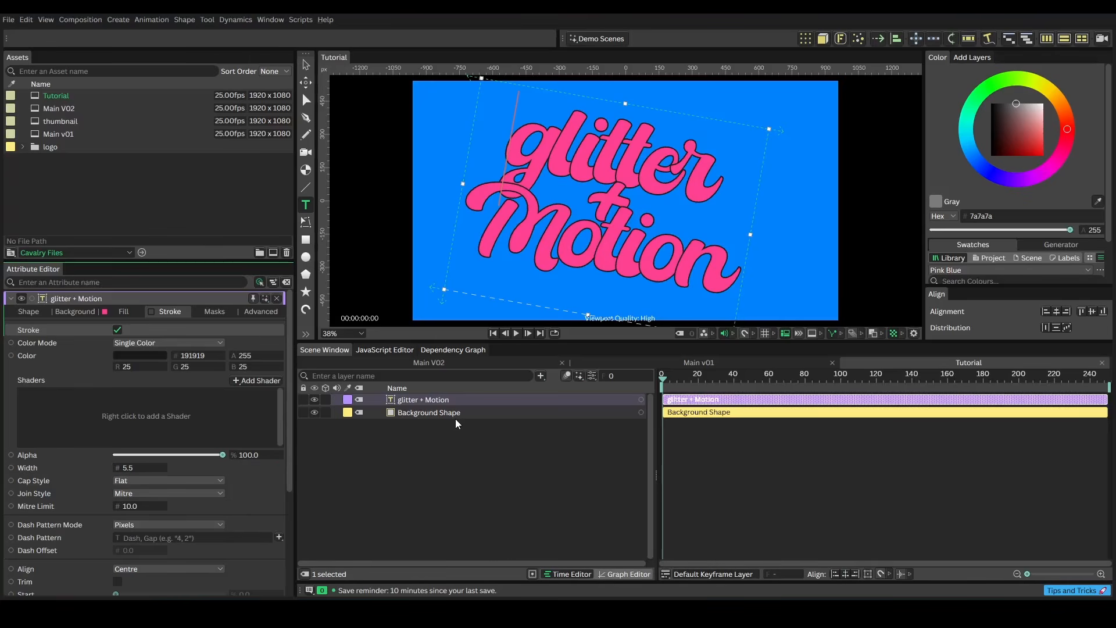
# Add a Group layer and rename it Text 1
pyautogui.click(540, 376)
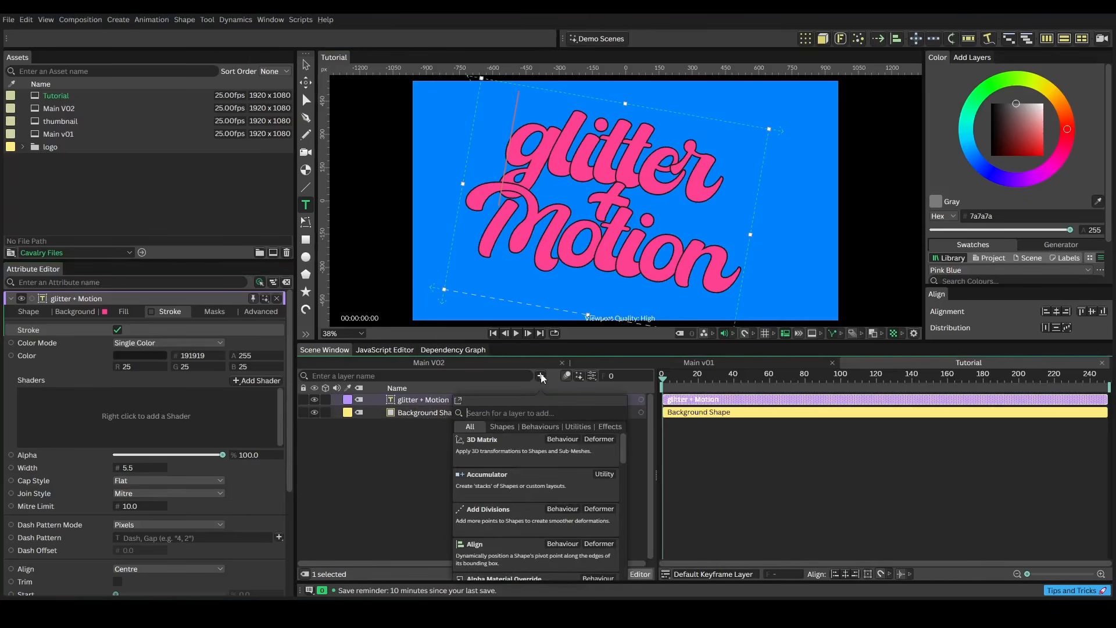
pyautogui.write('group')
pyautogui.press('Return')
pyautogui.rightClick(407, 426)
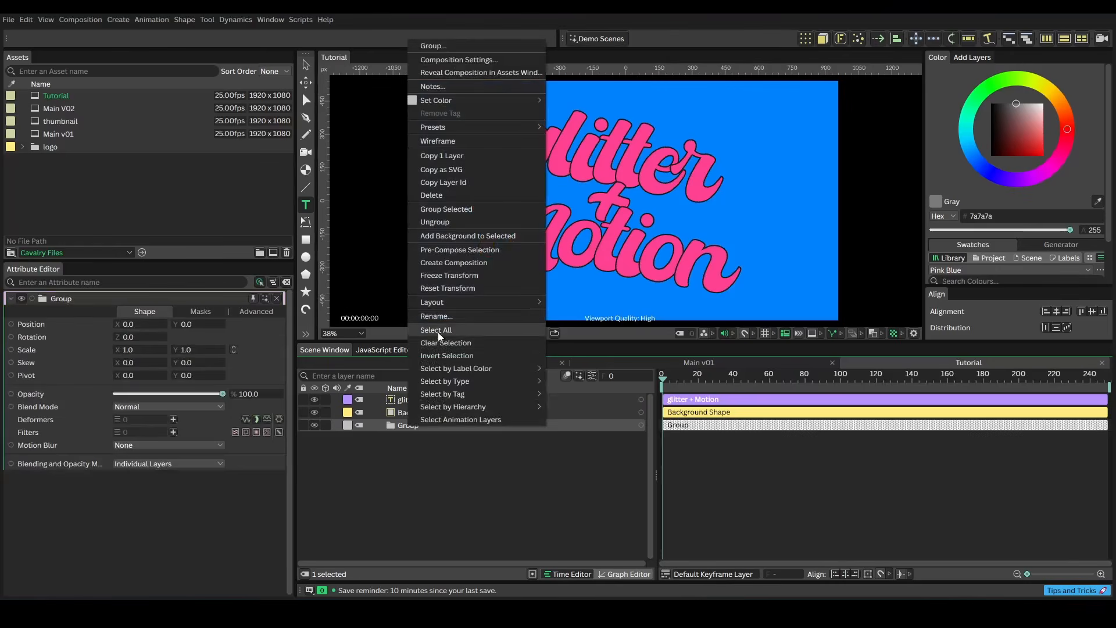
pyautogui.click(439, 317)
pyautogui.write('Text 1')
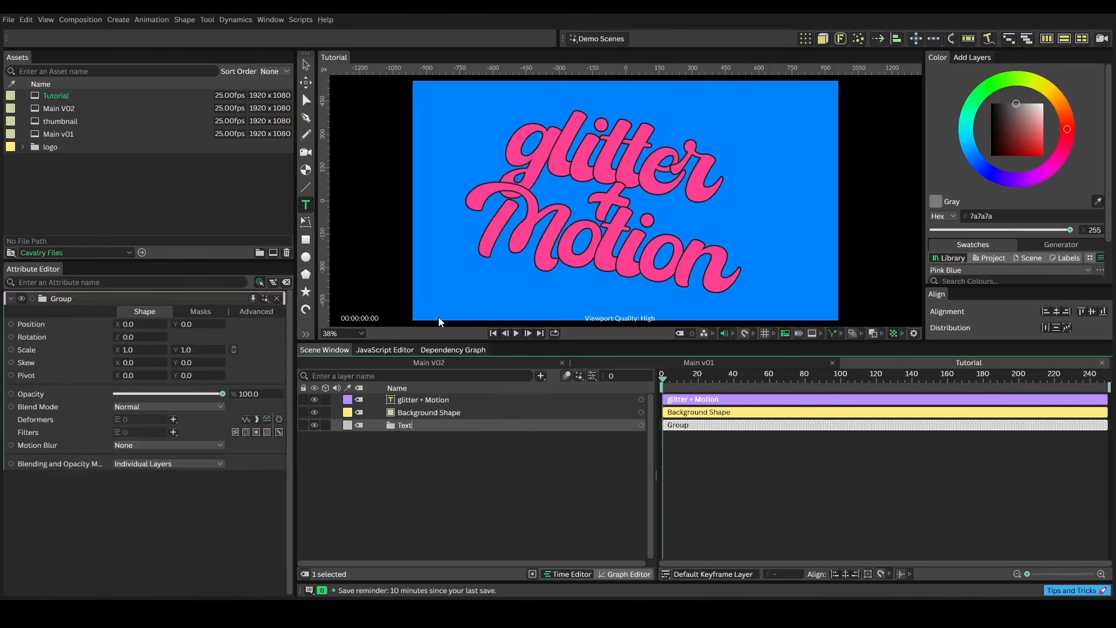
pyautogui.press('Return')
# Move the glitter + Motion text layer into the Text 1 group
pyautogui.moveTo(423, 400)
pyautogui.mouseDown()
pyautogui.moveTo(427, 424)
pyautogui.moveTo(410, 393)
pyautogui.mouseUp()
pyautogui.click(369, 399)
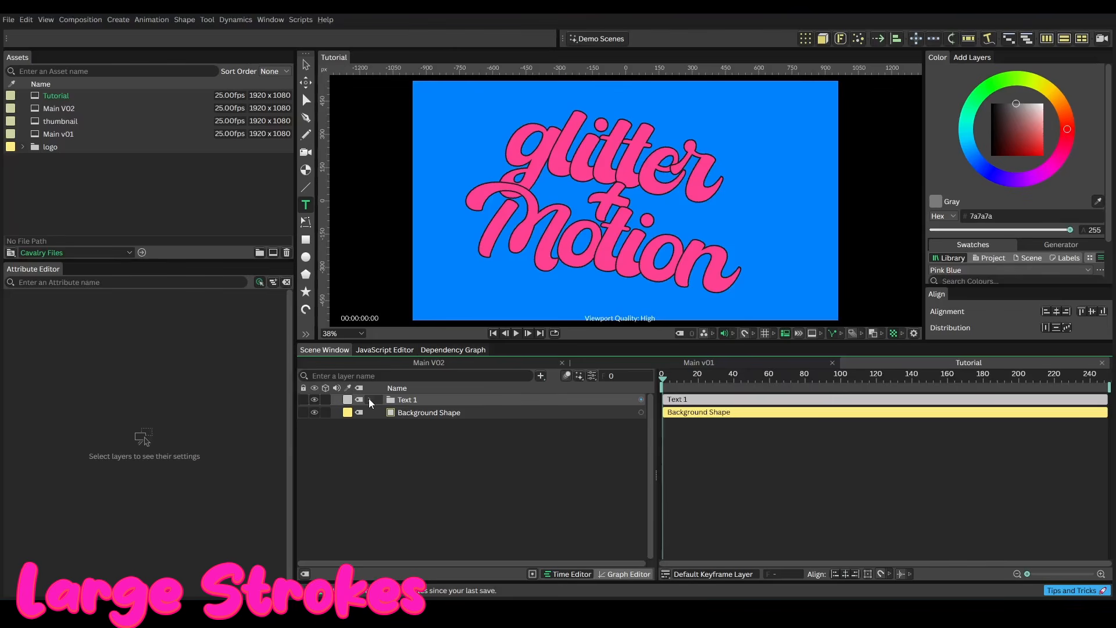
# Copy the Text 1 group and paste it as a second group, Text 2
pyautogui.click(397, 399)
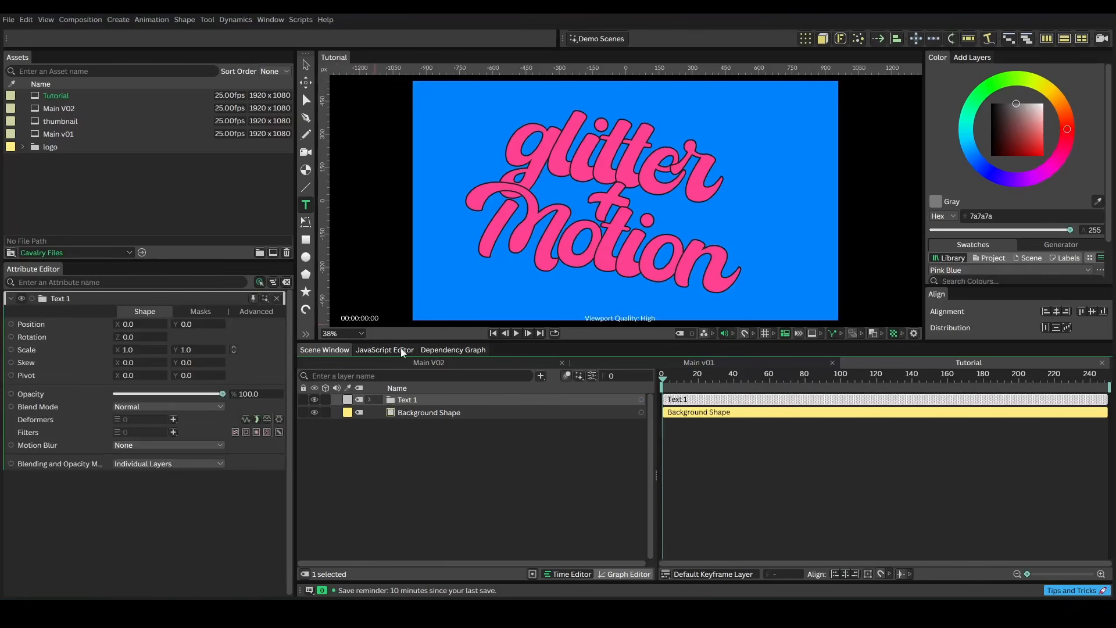
pyautogui.rightClick(397, 399)
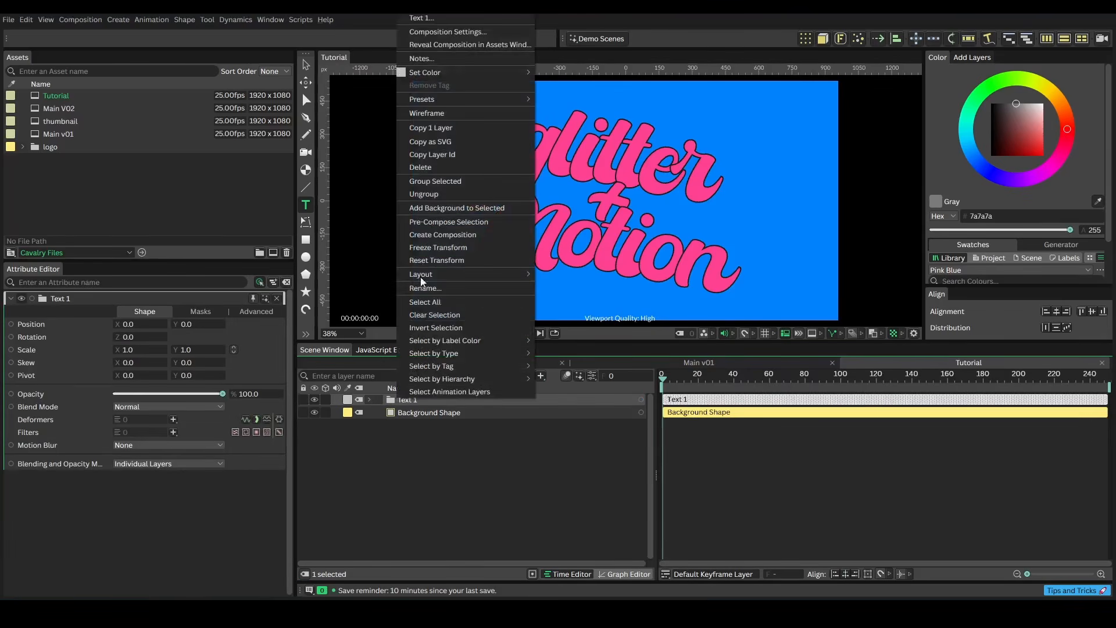
pyautogui.click(428, 129)
pyautogui.click(410, 447)
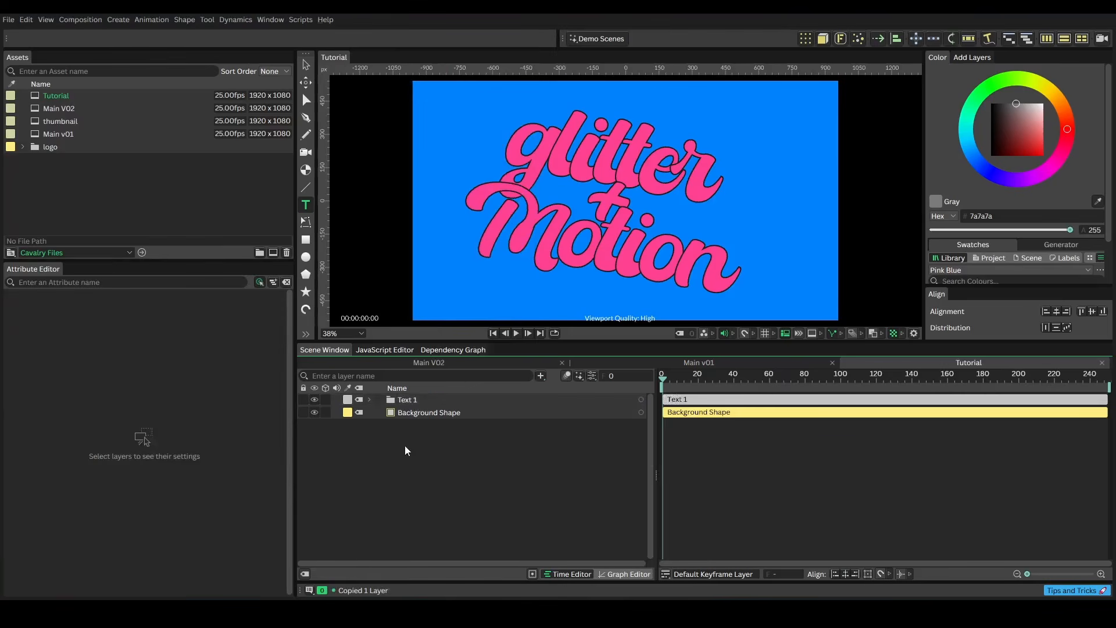
pyautogui.rightClick(414, 442)
pyautogui.click(459, 469)
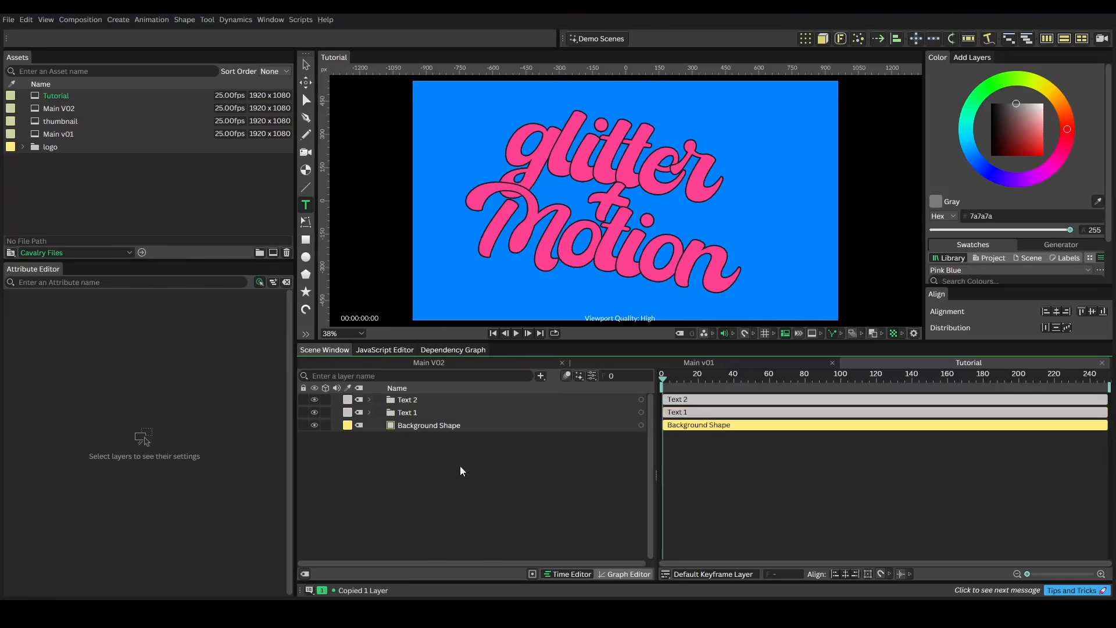
# Move Text 2 below Text 1 in the layer stack and hide Text 1
pyautogui.moveTo(407, 400); pyautogui.dragTo(409, 419)
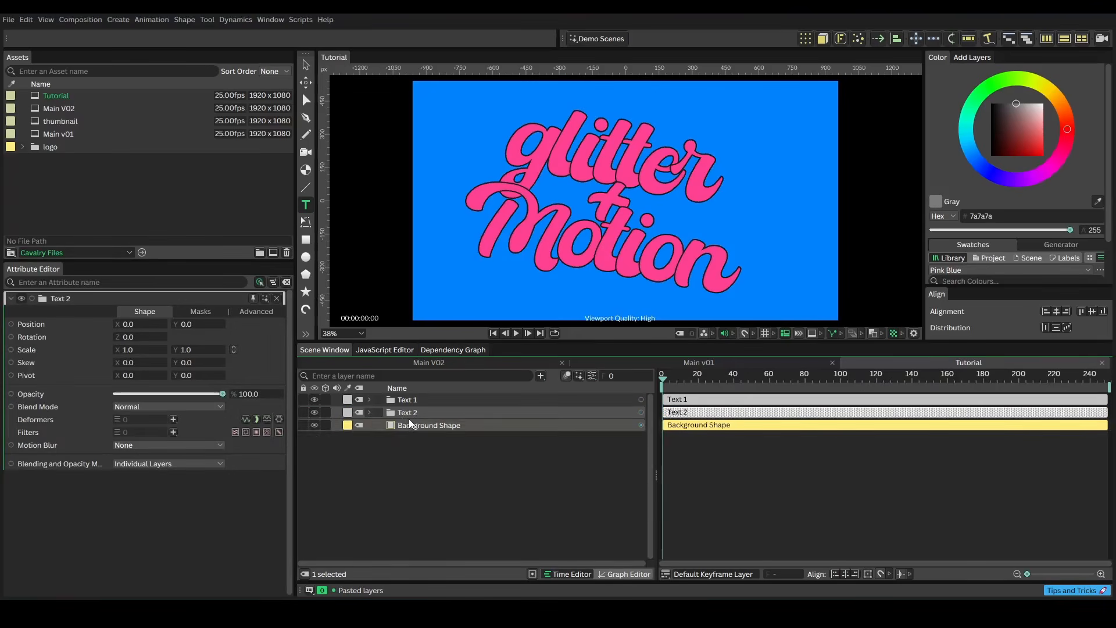
pyautogui.click(314, 399)
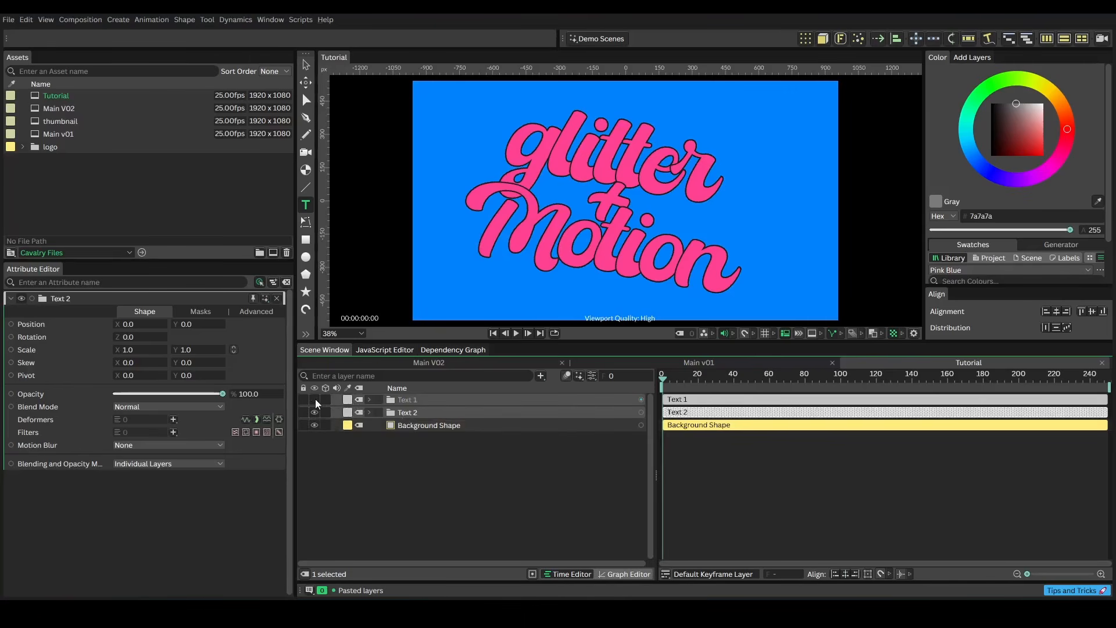
pyautogui.click(369, 412)
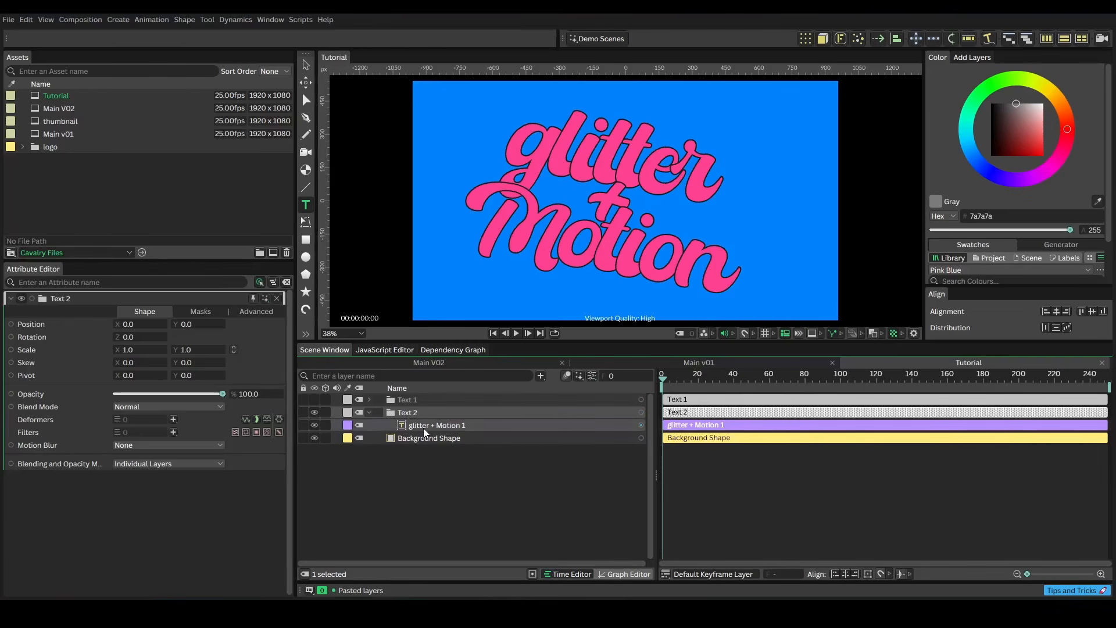
# Make the text layer inside Text 2 editable, converting it to a path
pyautogui.click(442, 428)
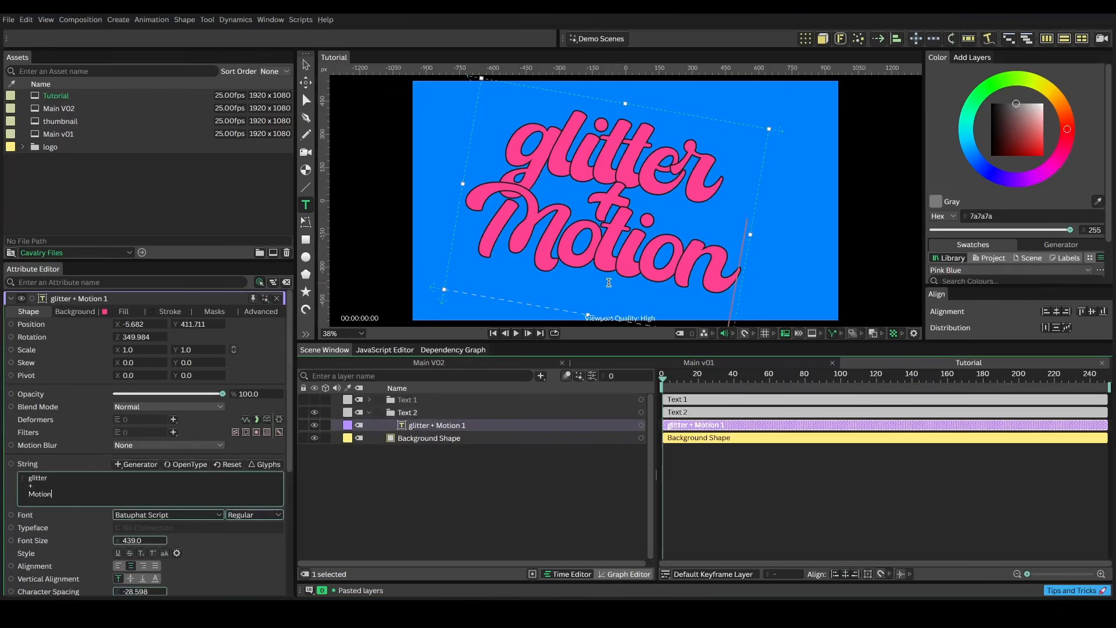
pyautogui.click(610, 236)
pyautogui.rightClick(609, 236)
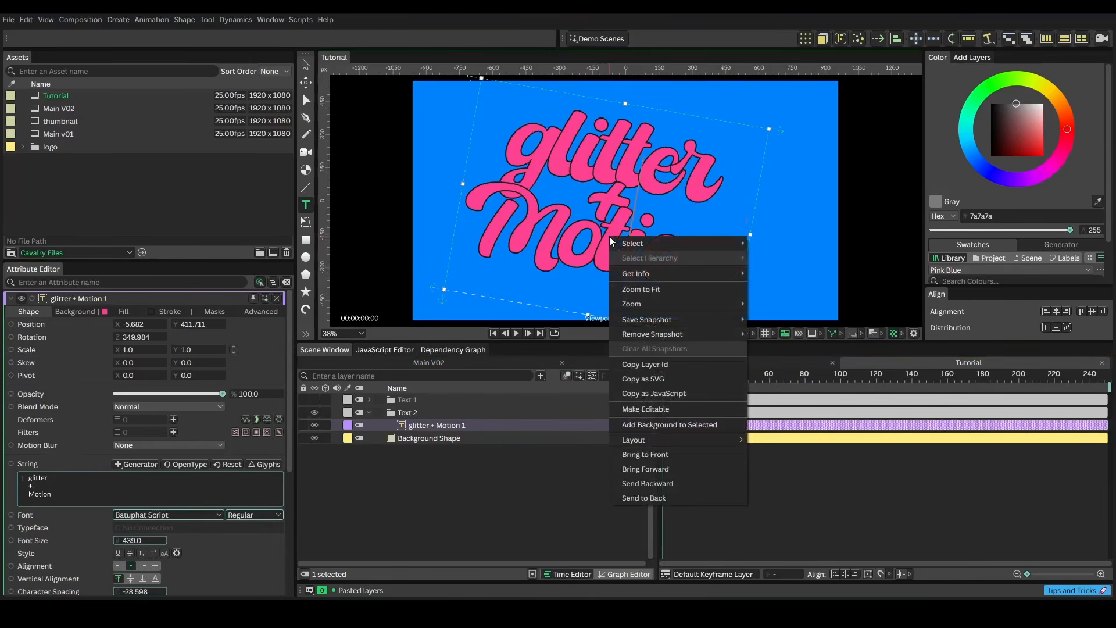
pyautogui.click(658, 409)
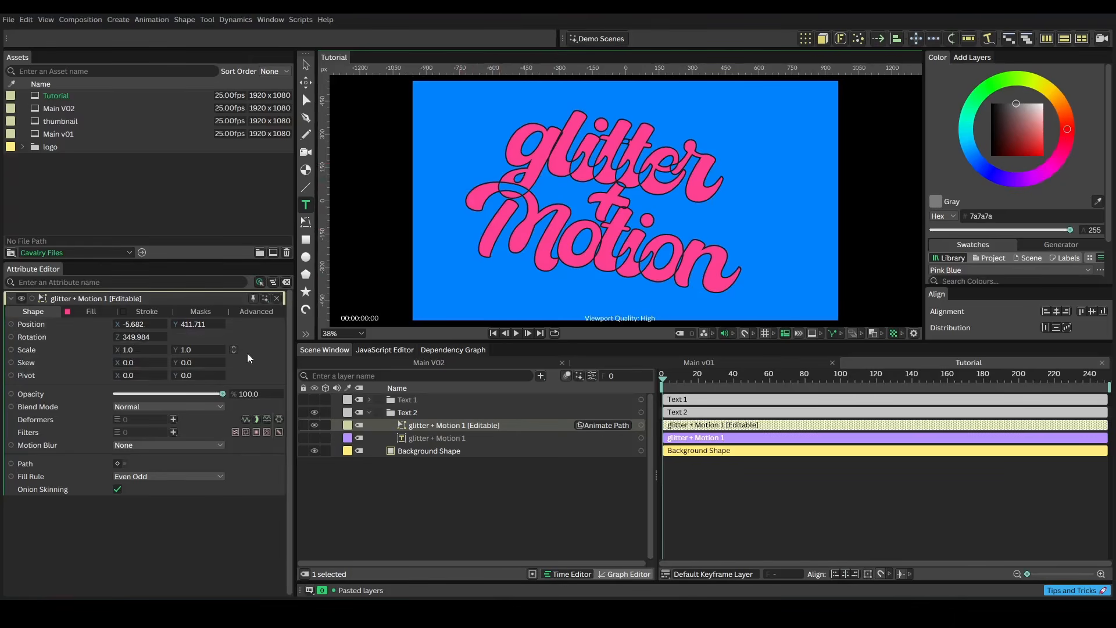
# Add a Stroke Duplicator to the editable text's Multi Stroke setting
pyautogui.click(149, 312)
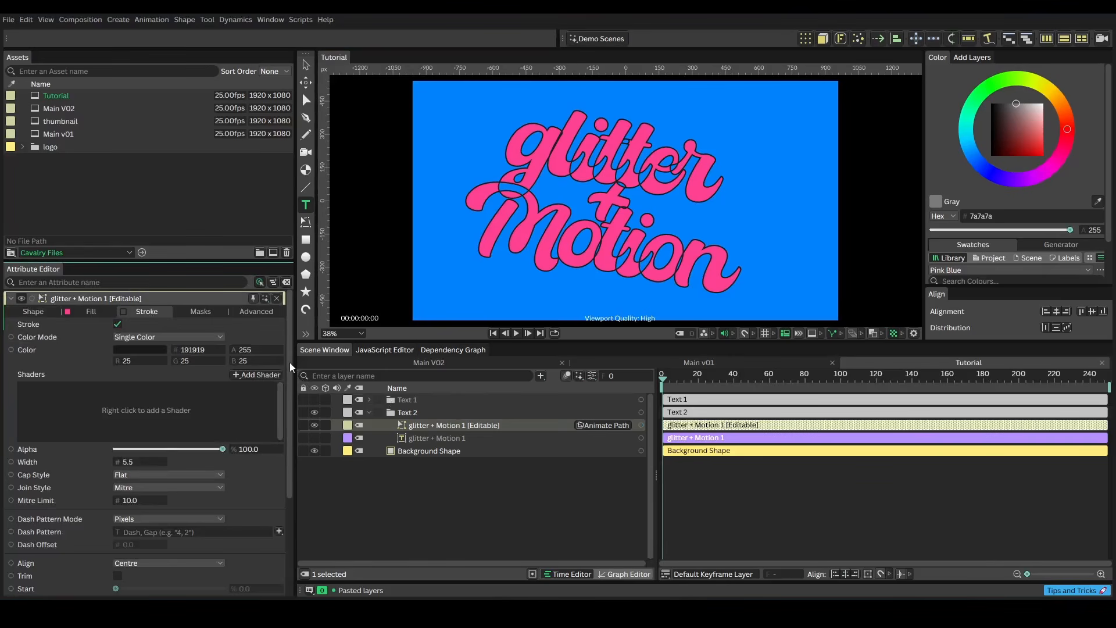
pyautogui.moveTo(290, 362); pyautogui.dragTo(293, 463)
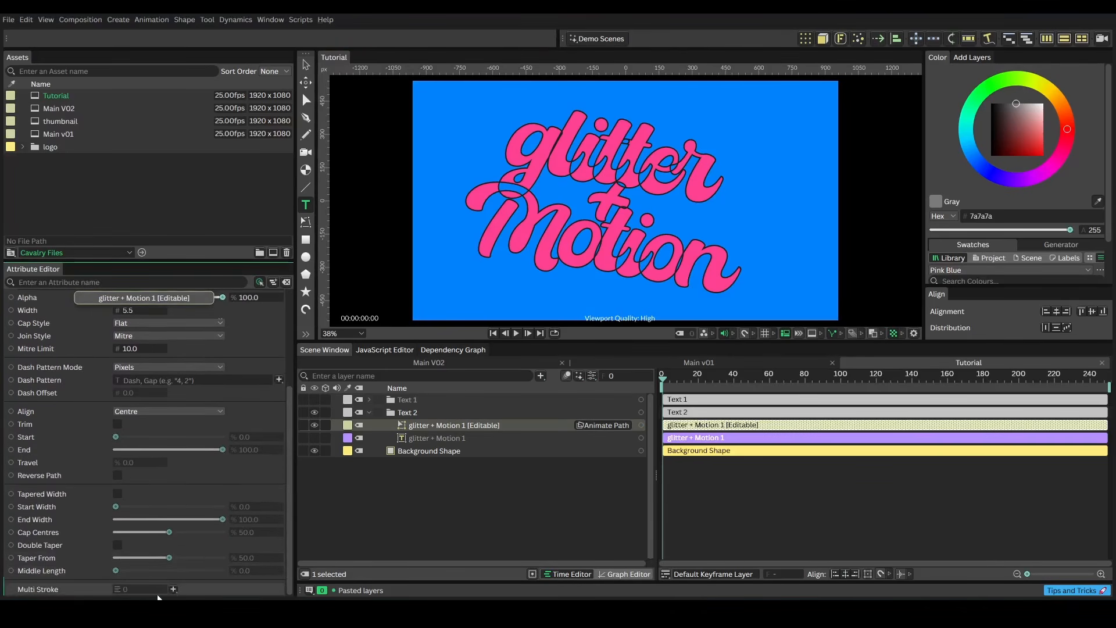
pyautogui.click(173, 589)
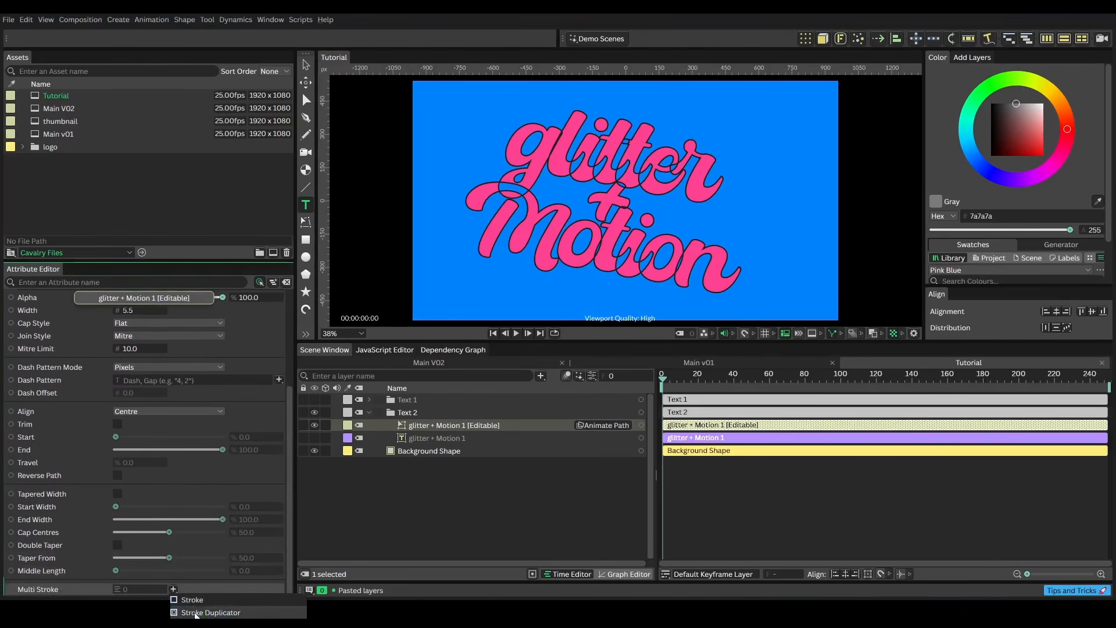
pyautogui.click(196, 612)
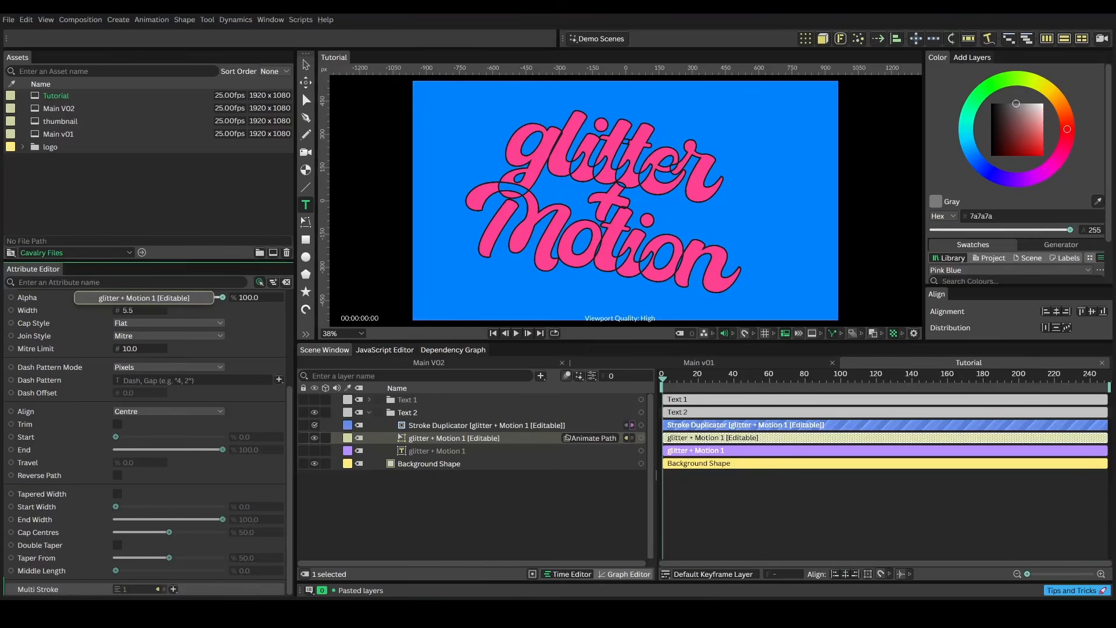
# Set the Stroke Duplicator's stroke count to 2
pyautogui.click(445, 424)
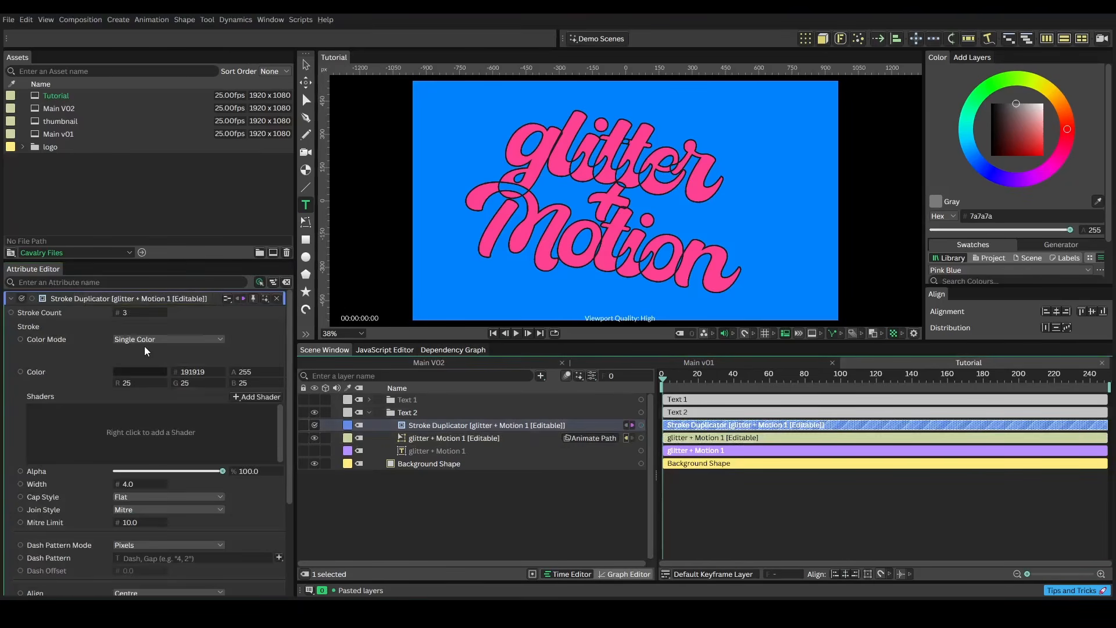
pyautogui.click(133, 314)
pyautogui.write('2')
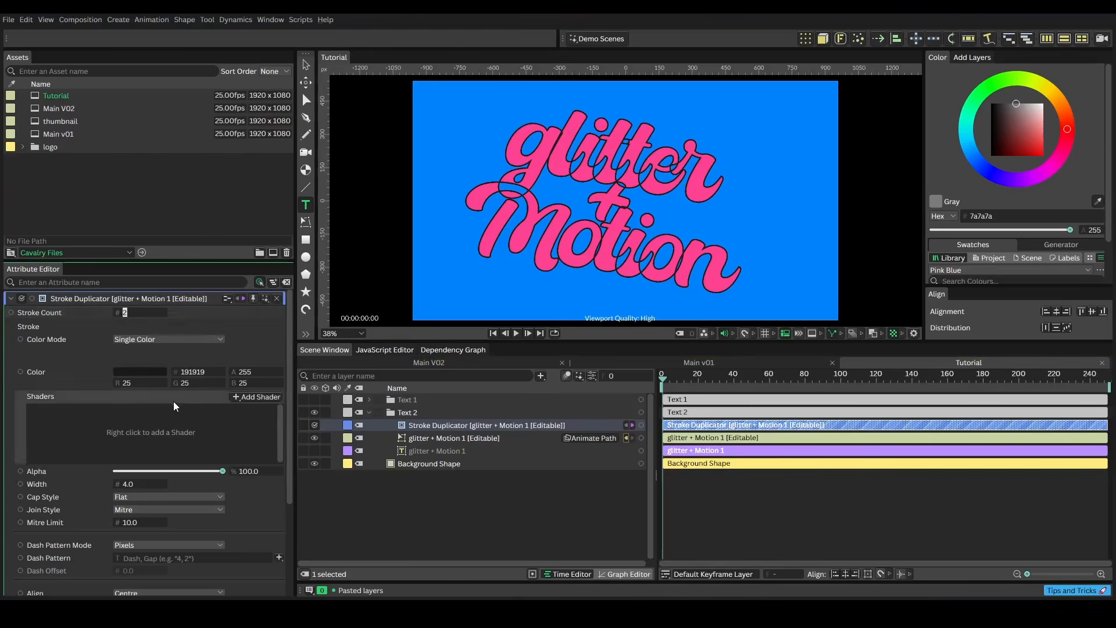
pyautogui.press('Return')
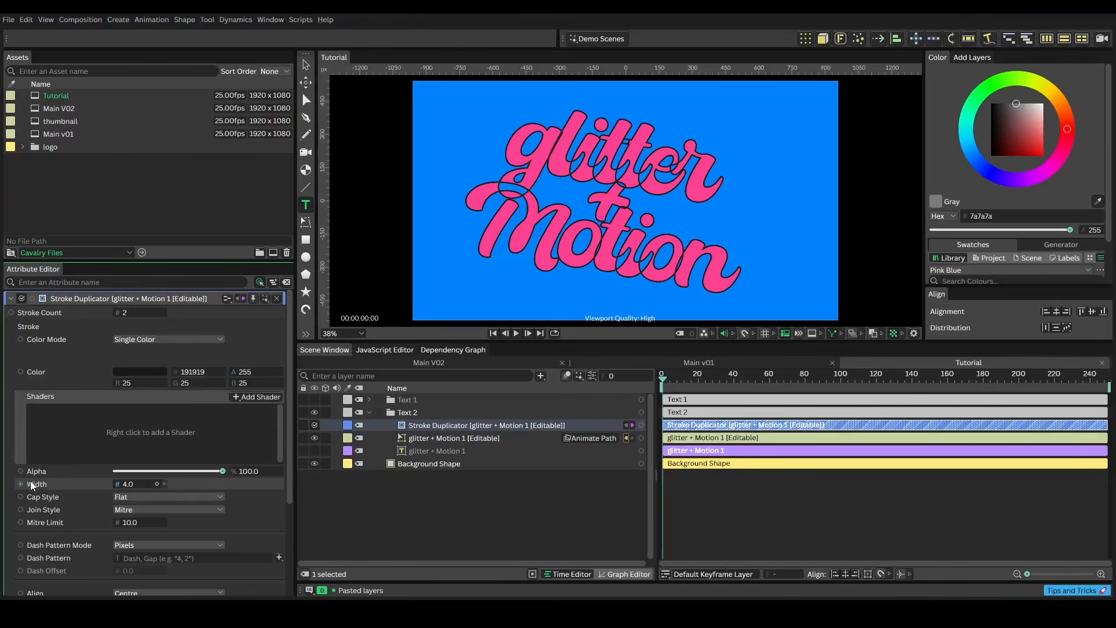
# Add a Stagger behaviour to the Stroke Duplicator's Width
pyautogui.rightClick(40, 485)
pyautogui.moveTo(93, 401)
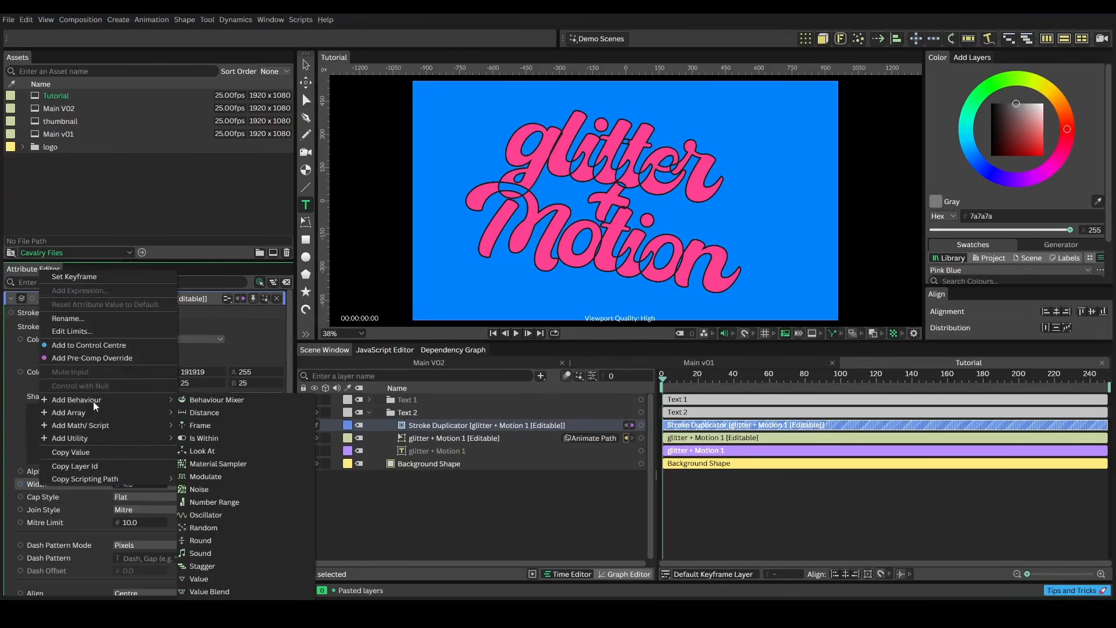
pyautogui.click(206, 567)
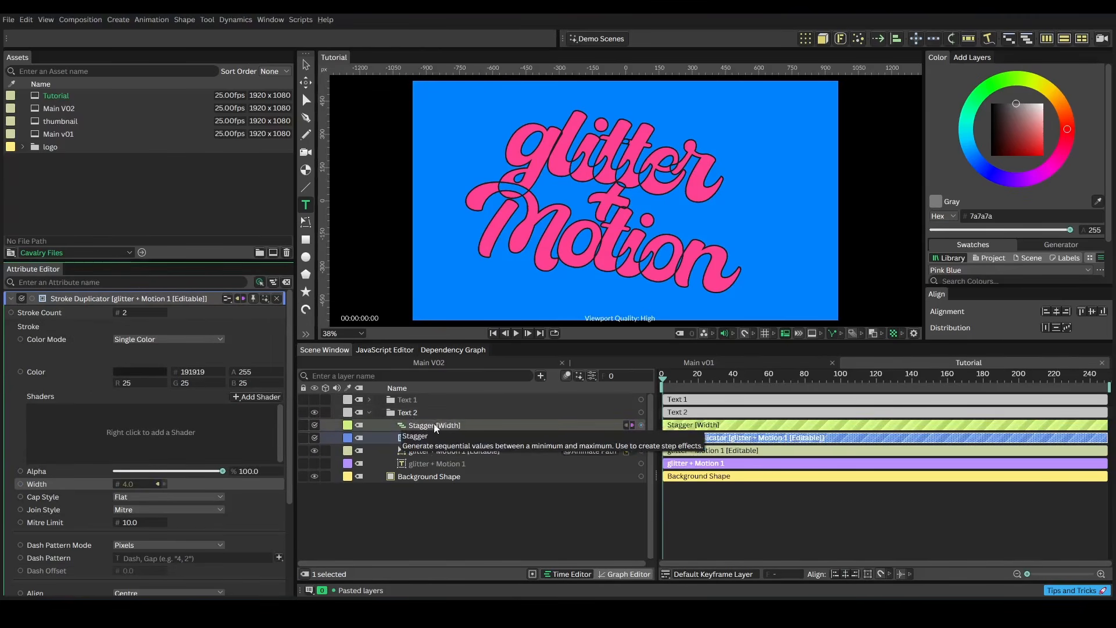
# Add a Color Array to the Stroke Duplicator's Color
pyautogui.rightClick(117, 372)
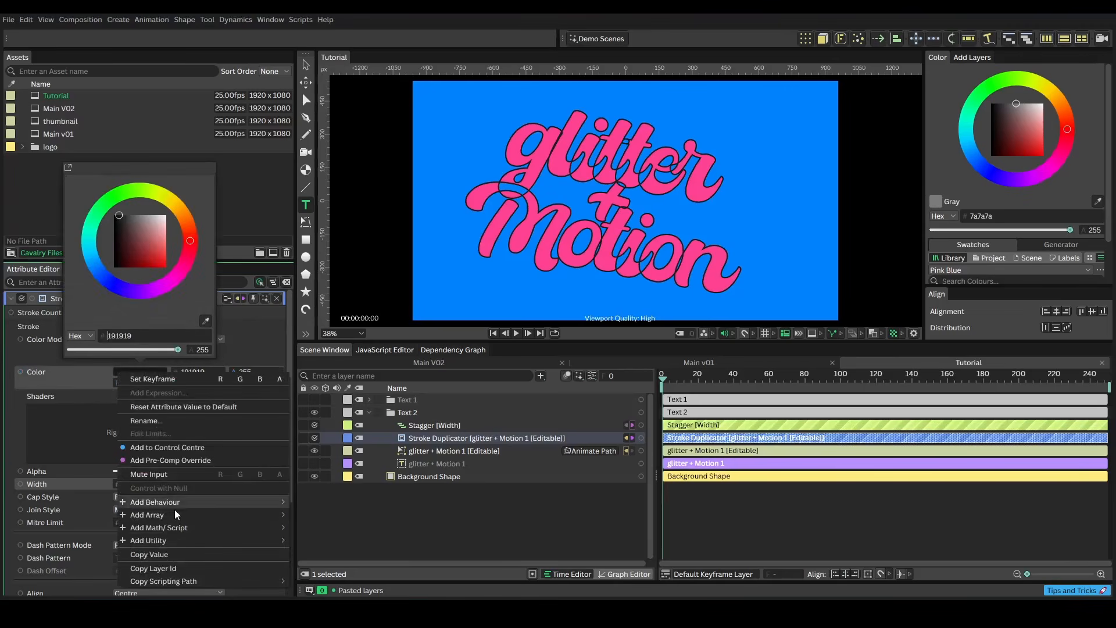
pyautogui.moveTo(174, 515)
pyautogui.click(311, 519)
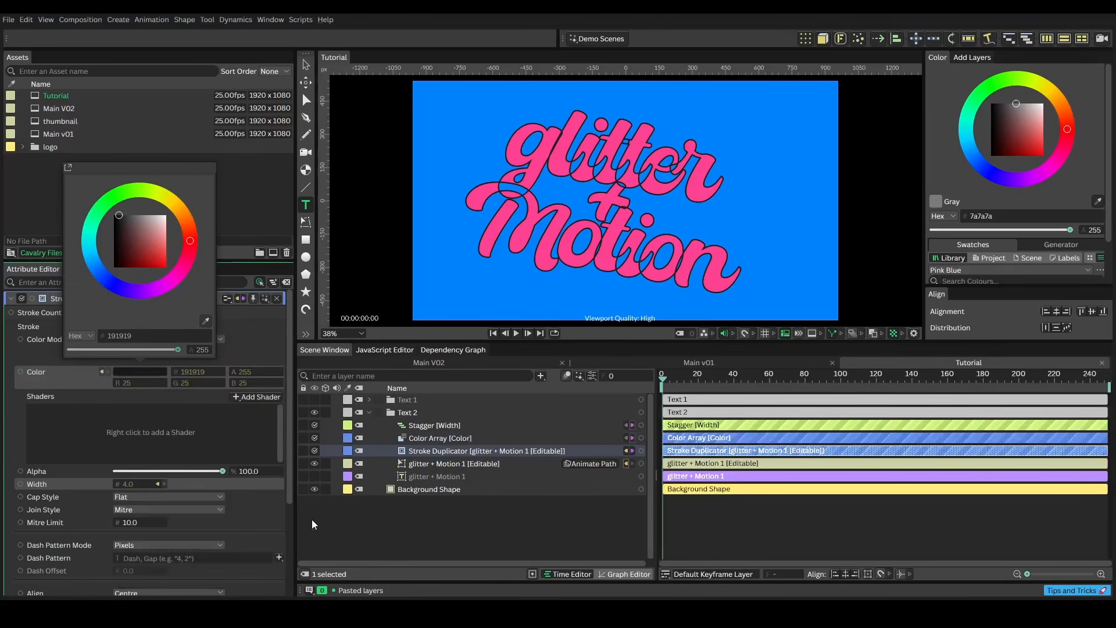
# Add a second colour to the Color Array and set it to purple 5e33ff
pyautogui.click(427, 437)
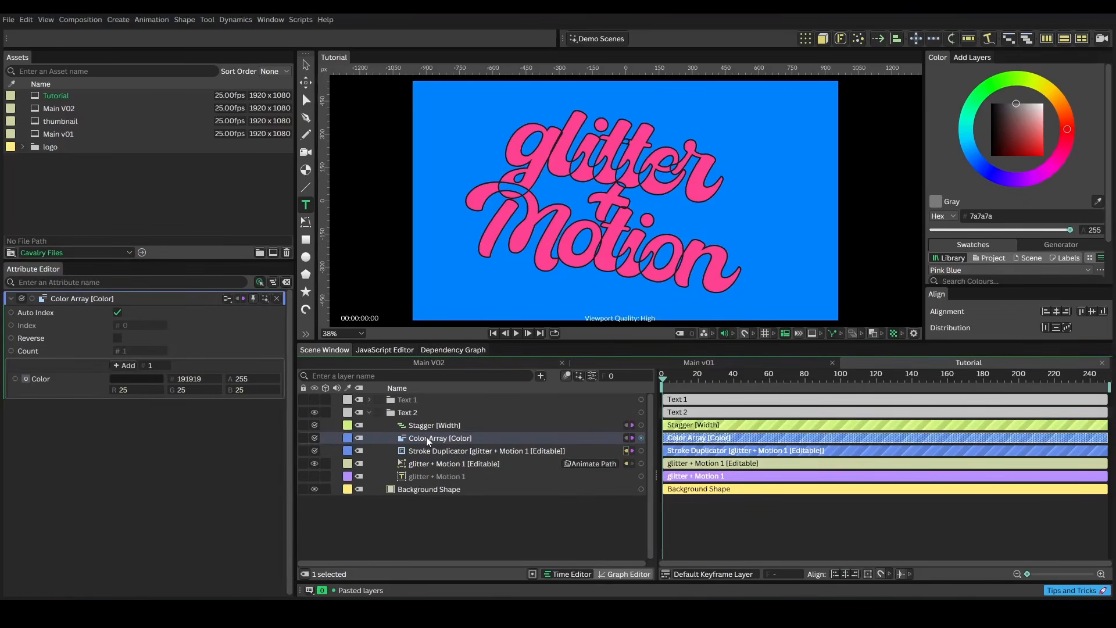
pyautogui.click(127, 366)
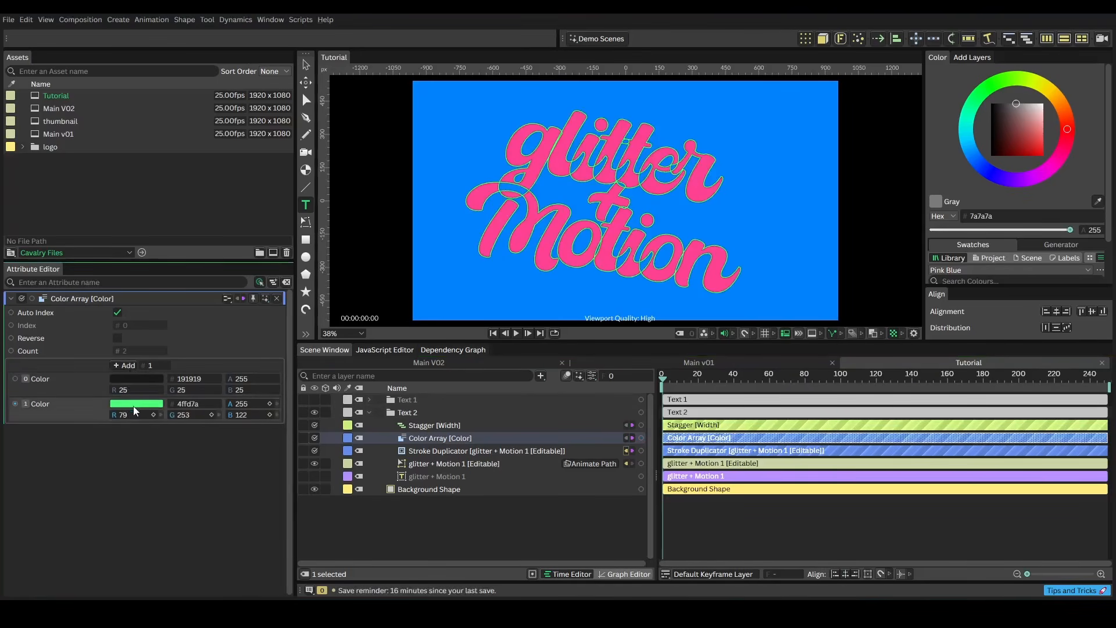
pyautogui.click(134, 406)
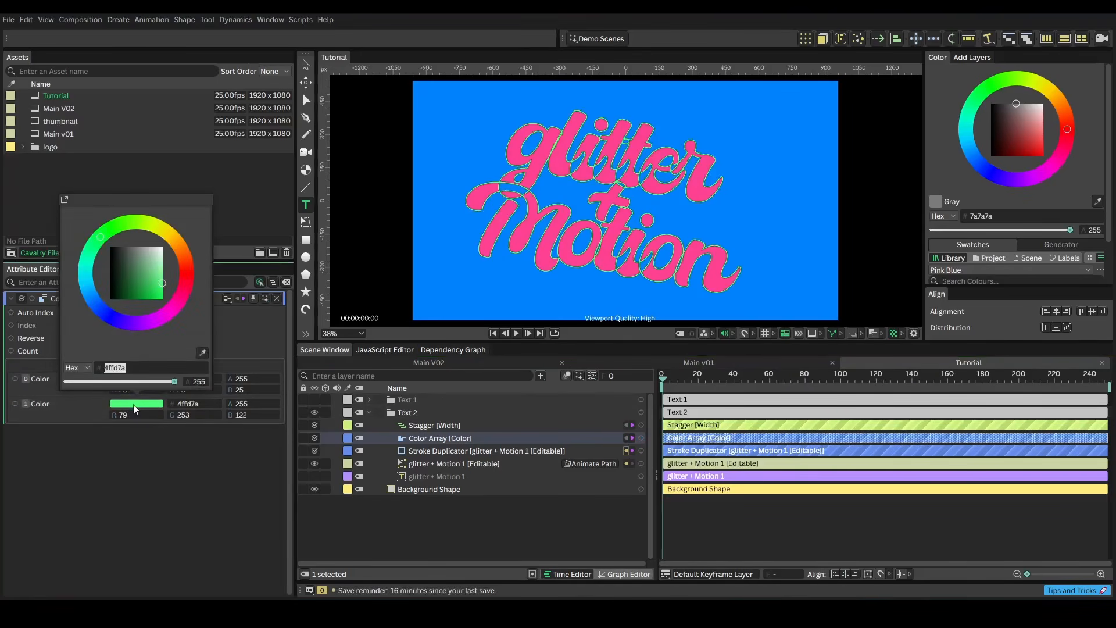
pyautogui.click(146, 321)
pyautogui.click(146, 299)
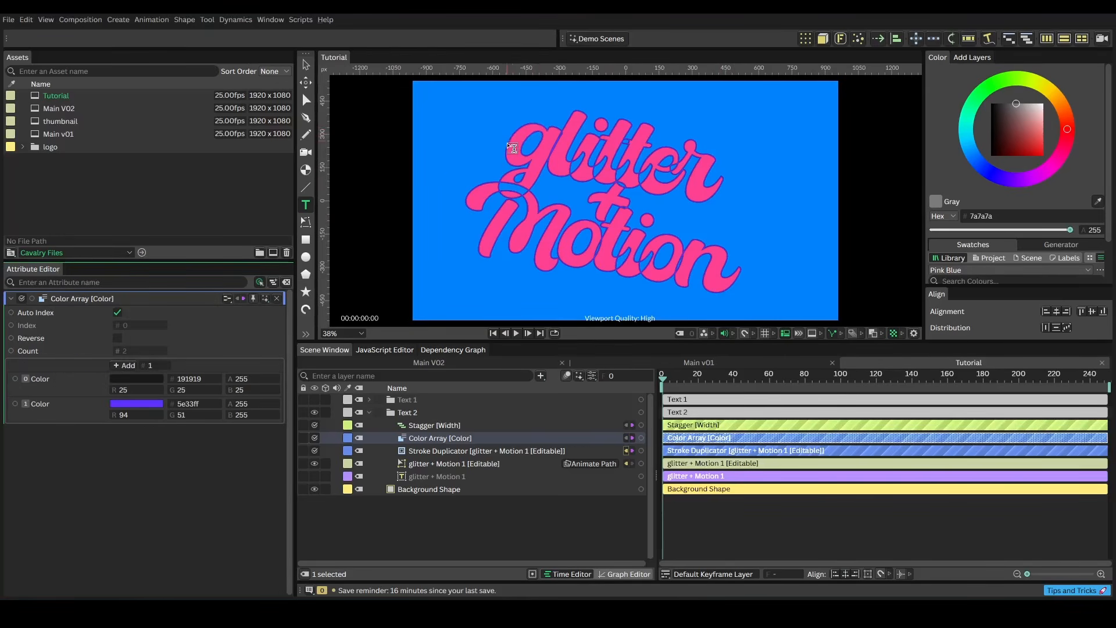
# Set the Stagger's Minimum to 91 and Maximum to 100
pyautogui.click(421, 424)
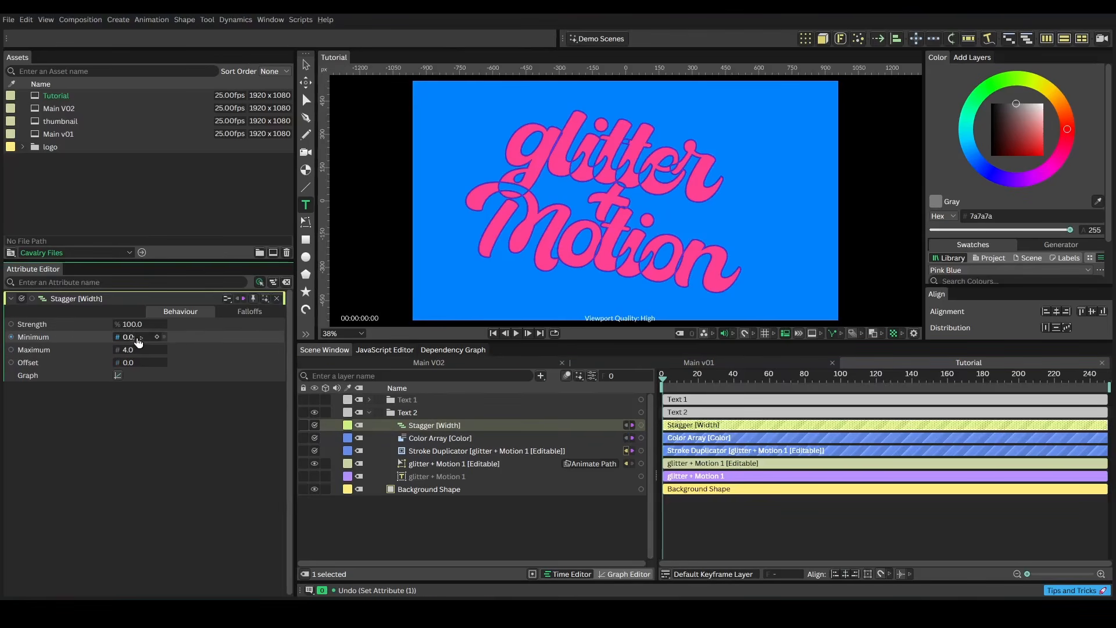
pyautogui.moveTo(139, 340); pyautogui.dragTo(203, 353)
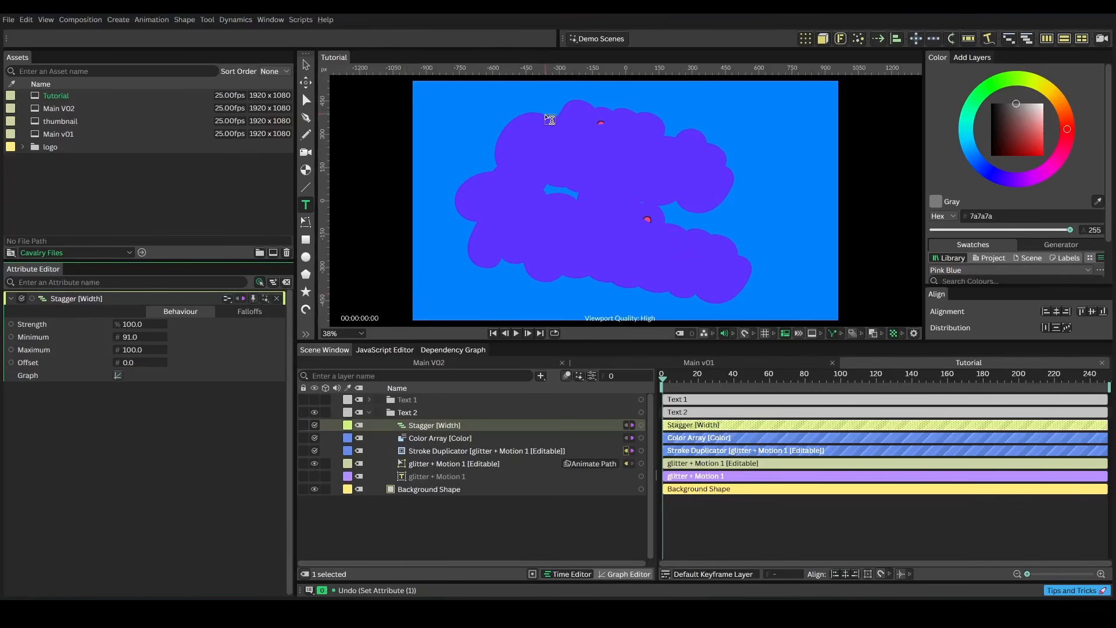
# Flip the Stagger's graph curve so the stroke widths reverse order
pyautogui.click(118, 376)
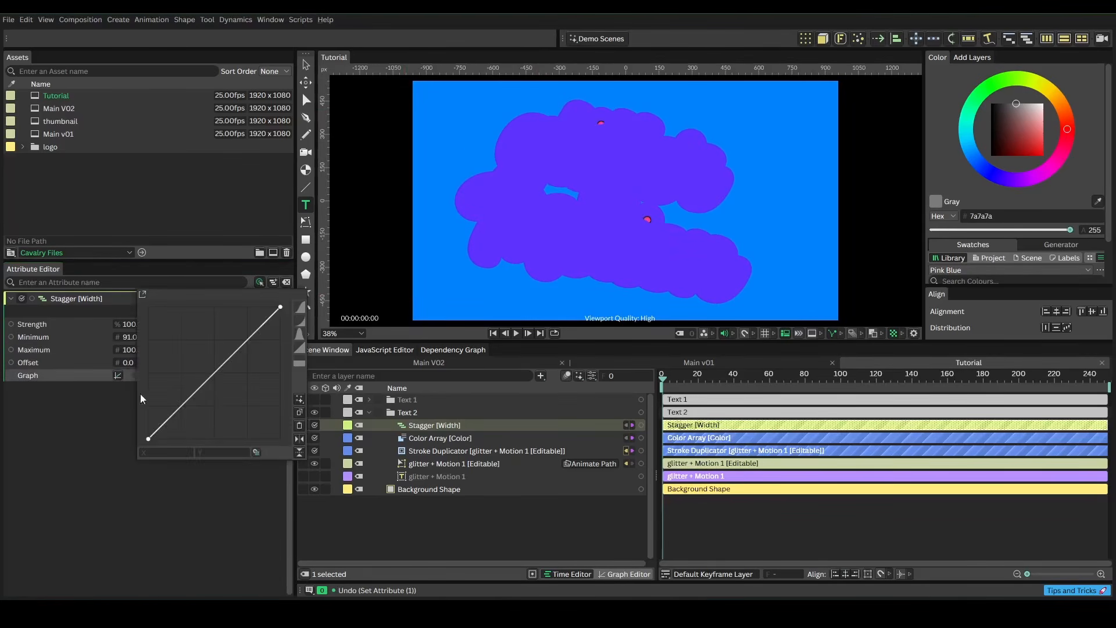
pyautogui.click(297, 441)
pyautogui.click(314, 404)
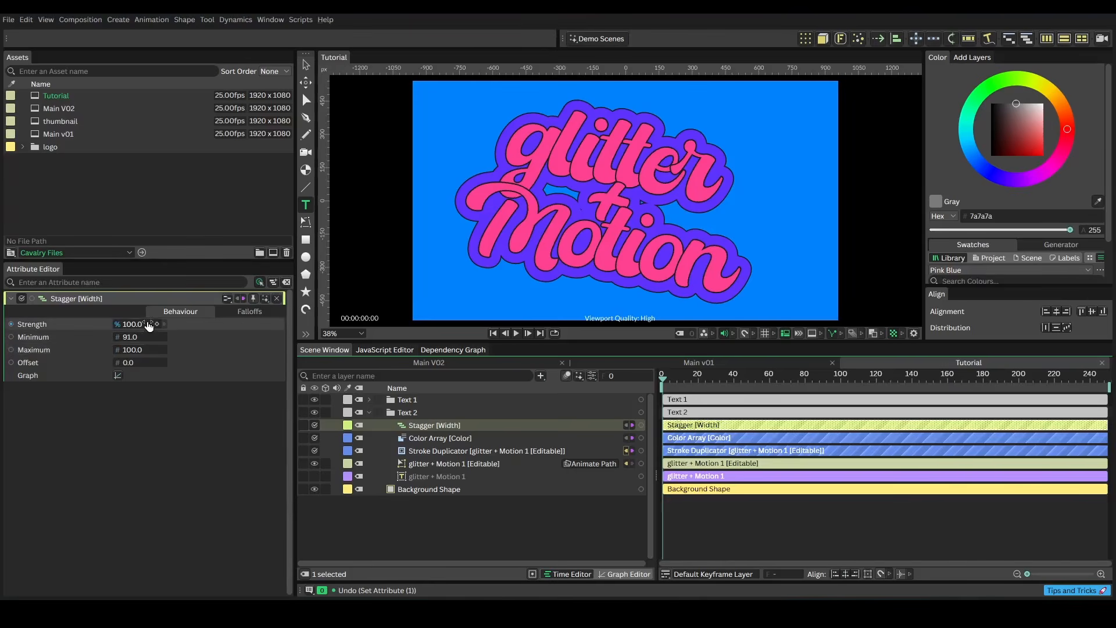
# Set the Stagger's Strength to 78 and collapse the Text 2 group
pyautogui.moveTo(143, 325); pyautogui.dragTo(130, 337)
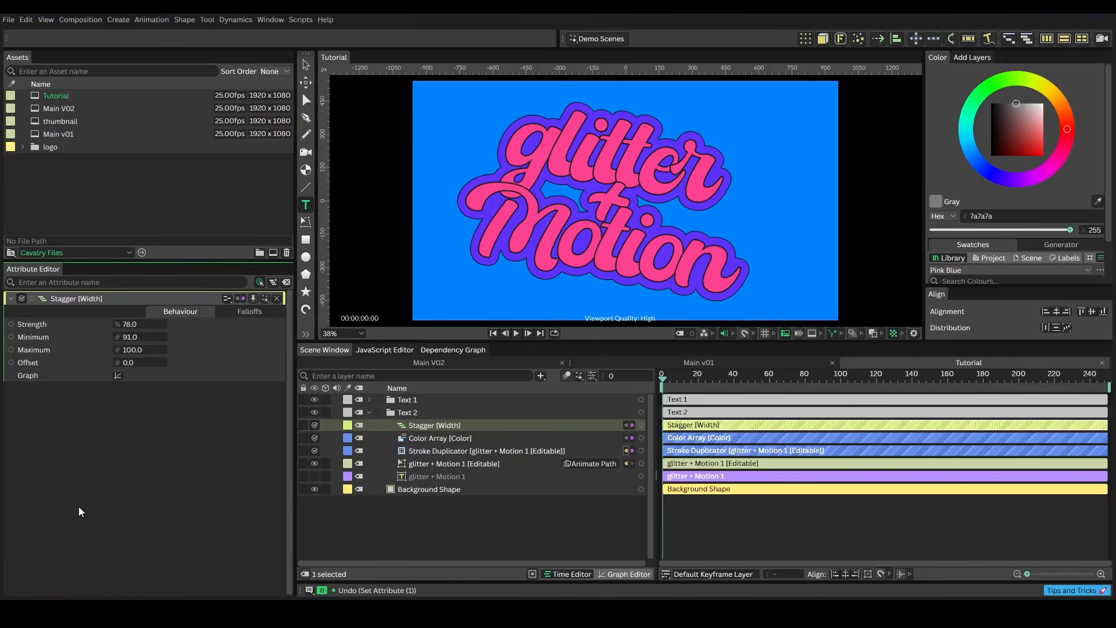
pyautogui.click(368, 412)
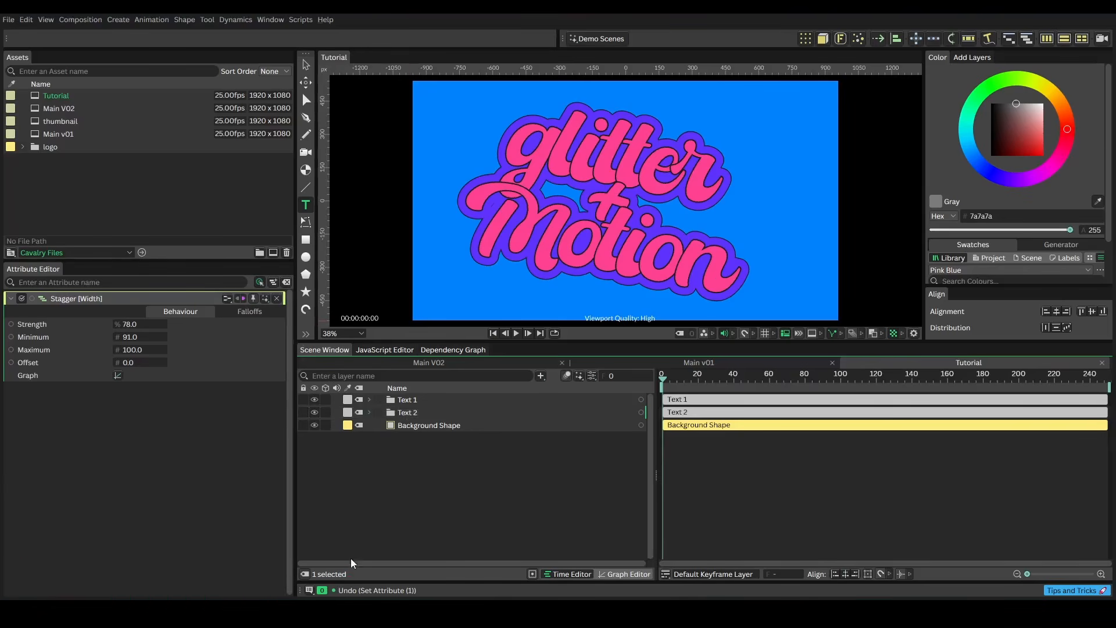
# Create a star shape on the canvas near the middle of the text
pyautogui.click(432, 478)
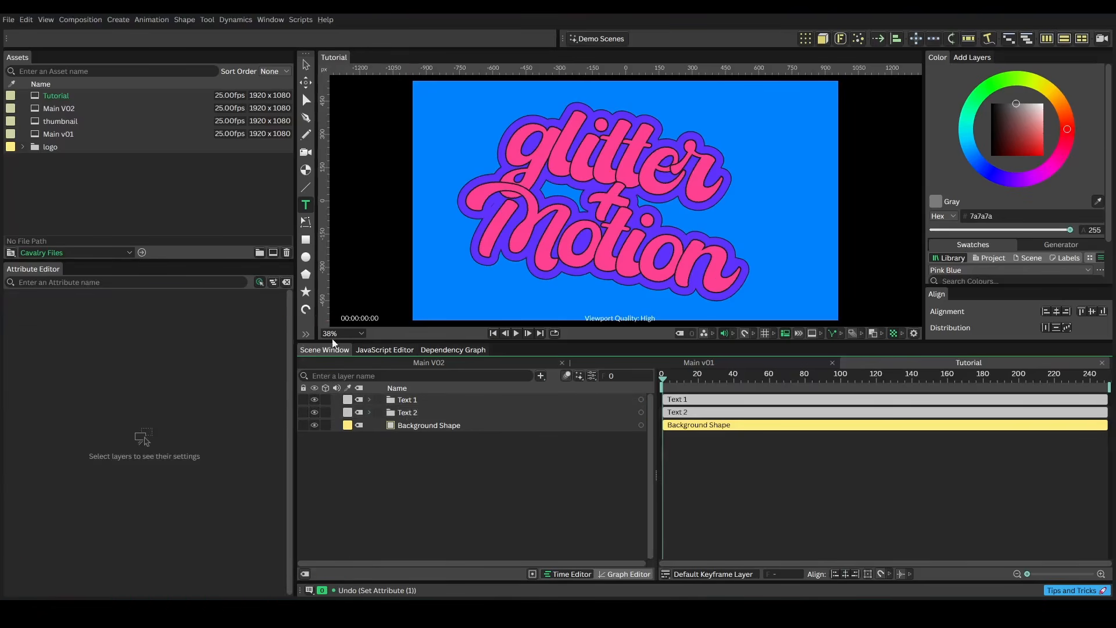
pyautogui.click(306, 293)
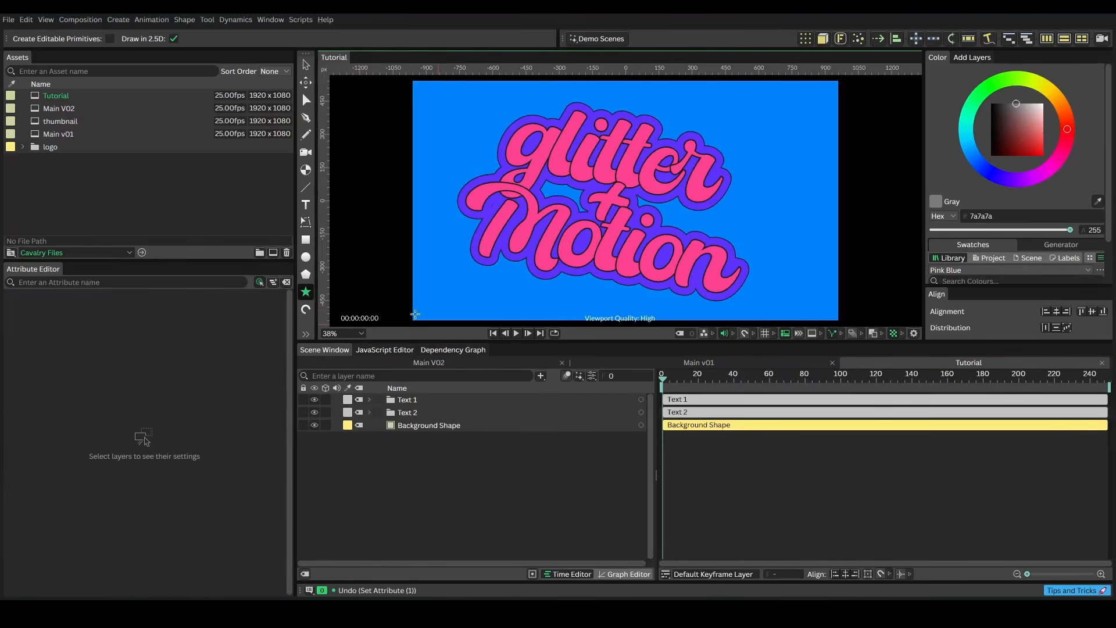
pyautogui.click(546, 214)
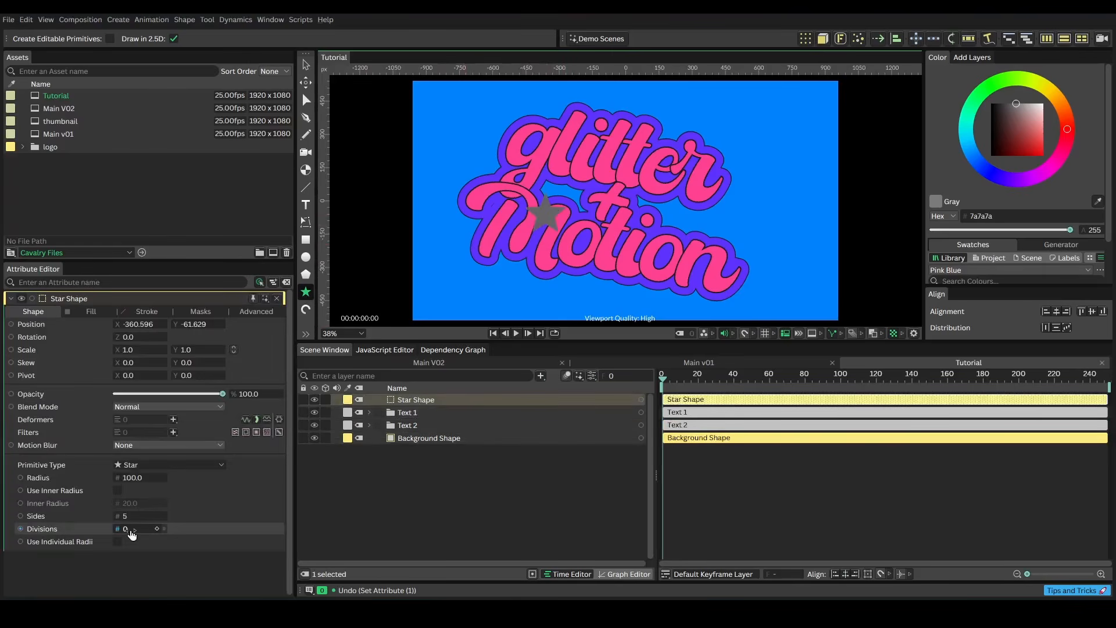
# Set the star's fill colour to white
pyautogui.click(93, 312)
pyautogui.click(122, 338)
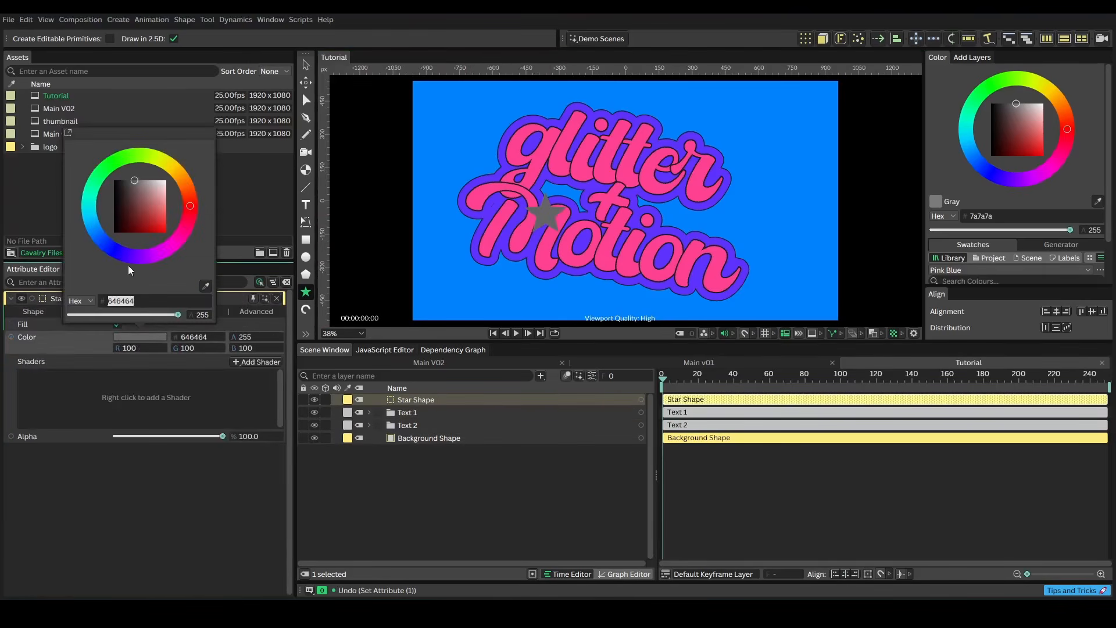
pyautogui.moveTo(146, 198); pyautogui.dragTo(182, 153)
pyautogui.click(33, 312)
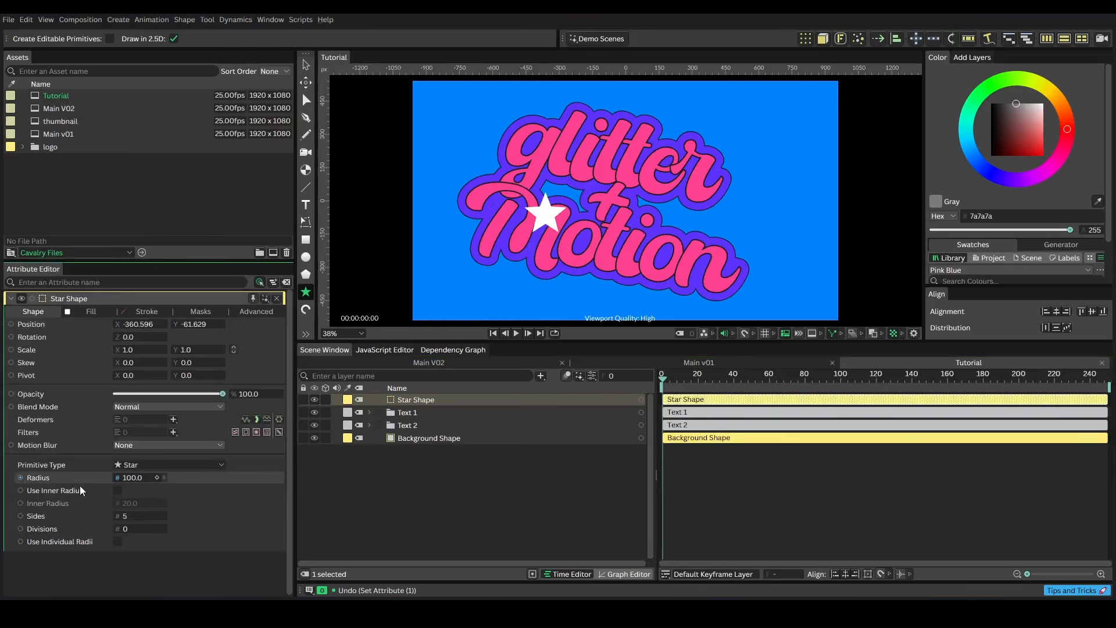
# Set the star's radius to about 55 and its sides to 4
pyautogui.moveTo(134, 481); pyautogui.dragTo(107, 496)
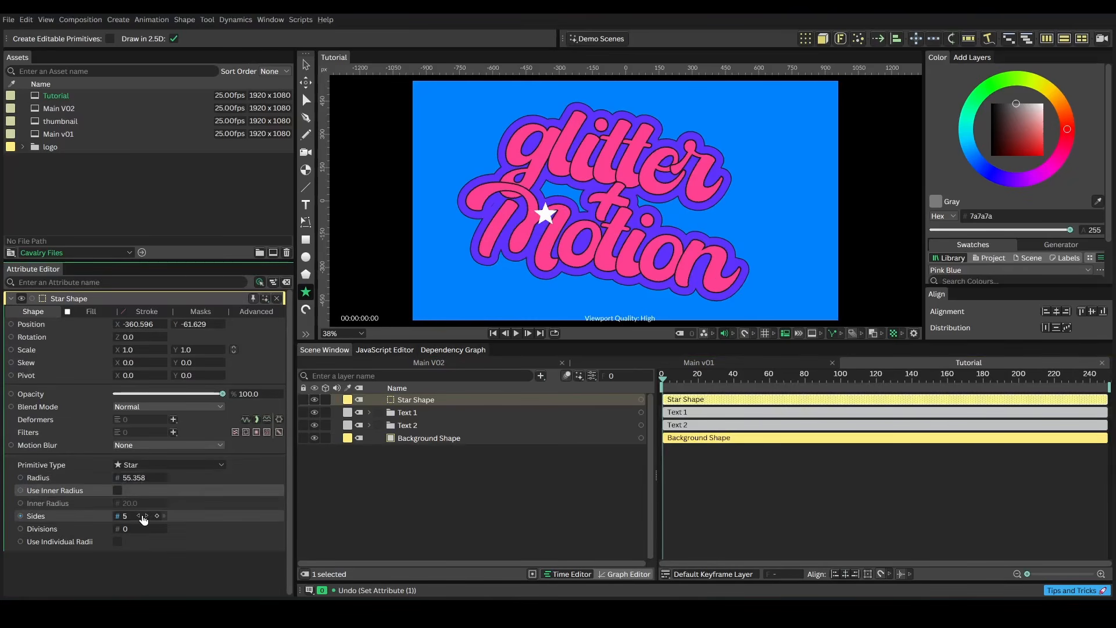
pyautogui.click(138, 518)
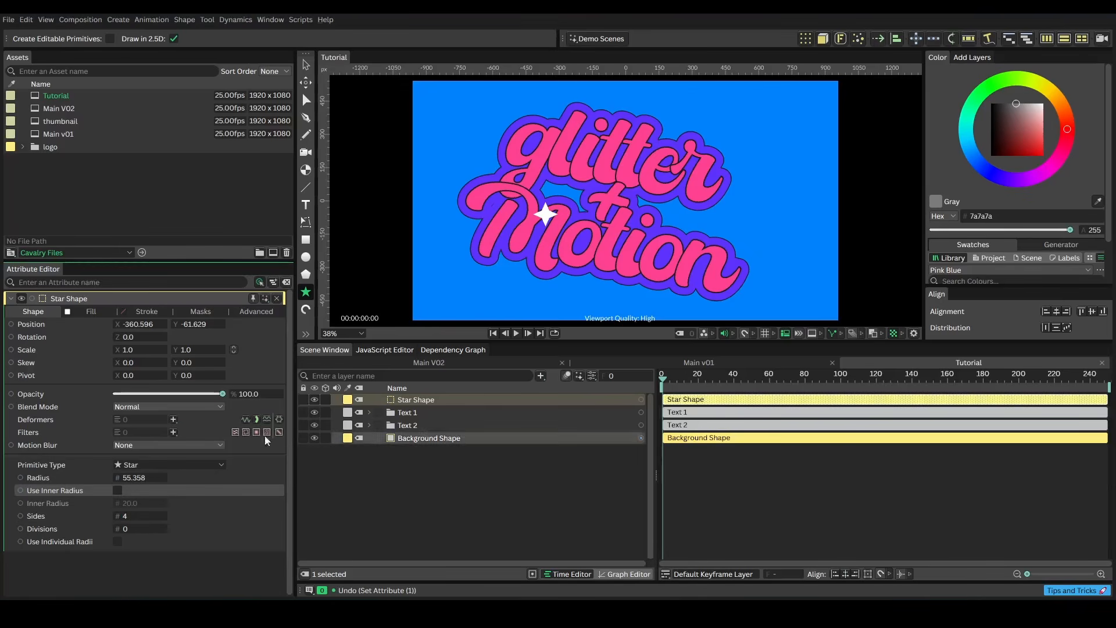
# Add a Bevel deformer to the star and set its radius to 17
pyautogui.click(173, 420)
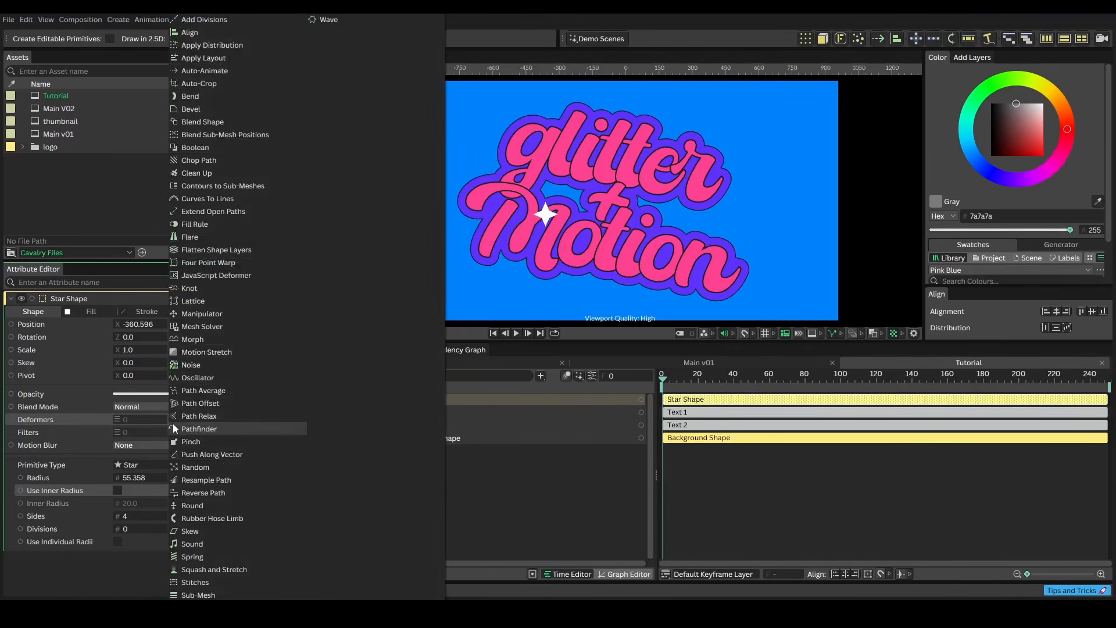
pyautogui.click(186, 109)
pyautogui.click(450, 399)
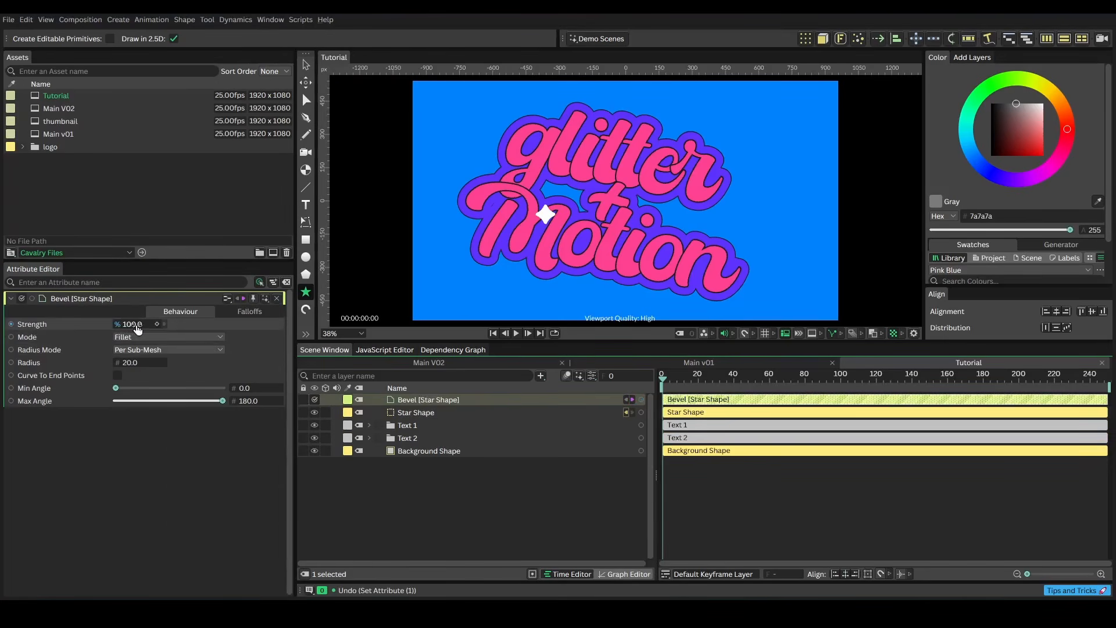
pyautogui.moveTo(130, 366); pyautogui.dragTo(127, 368)
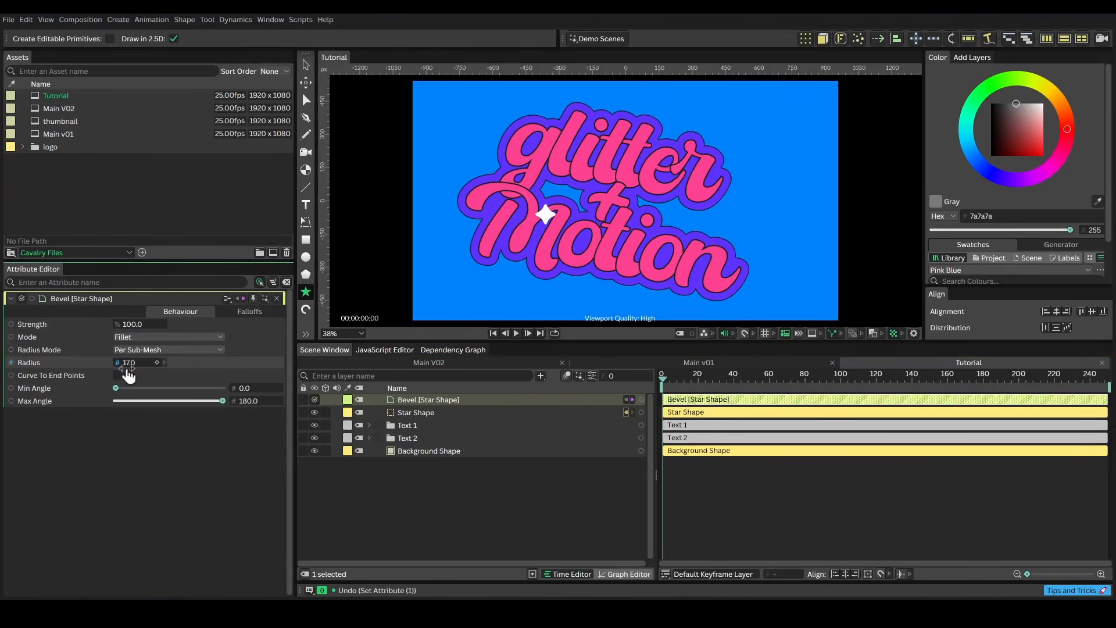
pyautogui.click(416, 412)
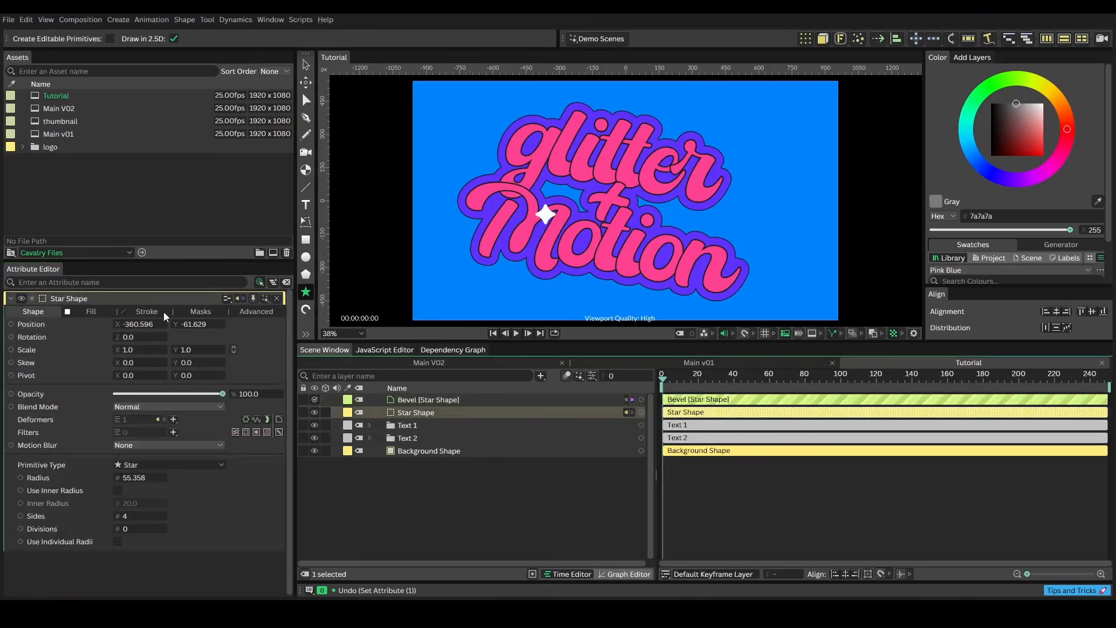
pyautogui.click(142, 311)
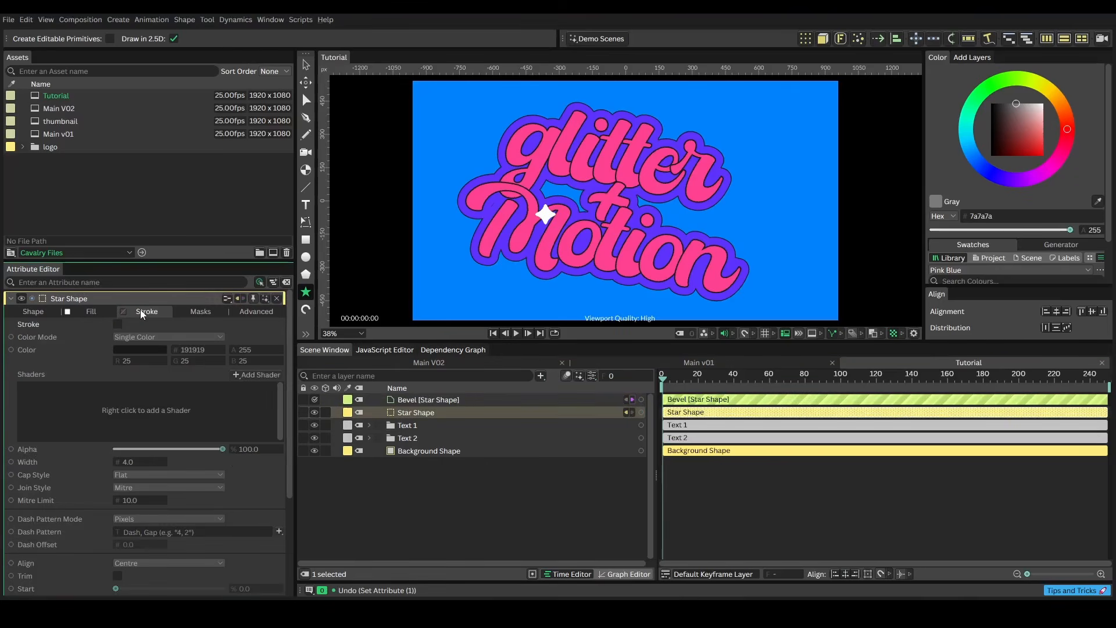
pyautogui.click(118, 326)
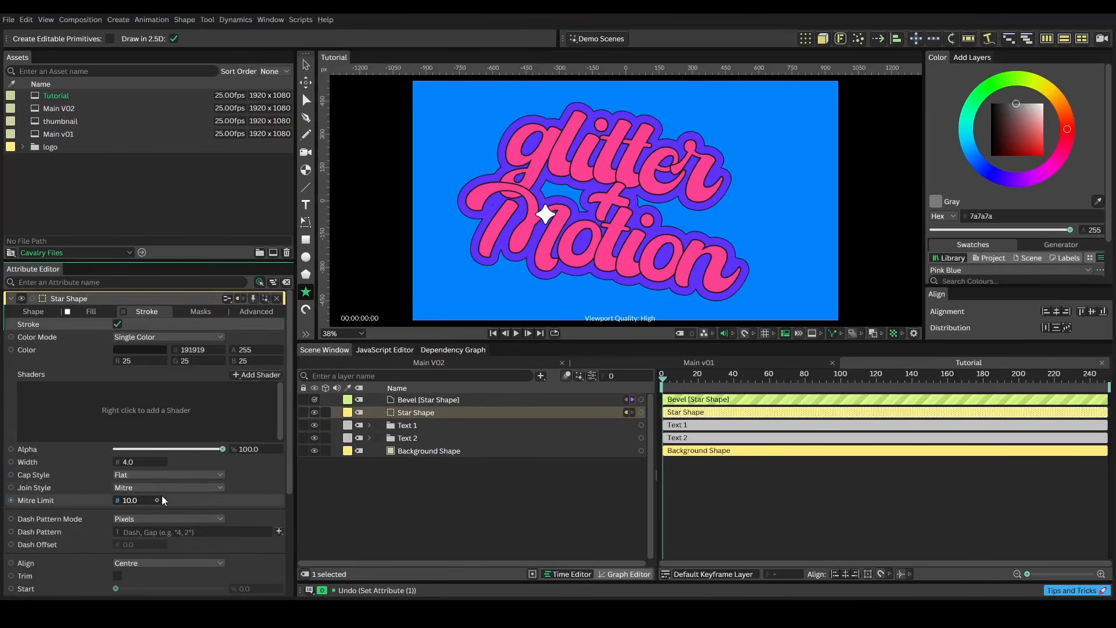
pyautogui.click(118, 324)
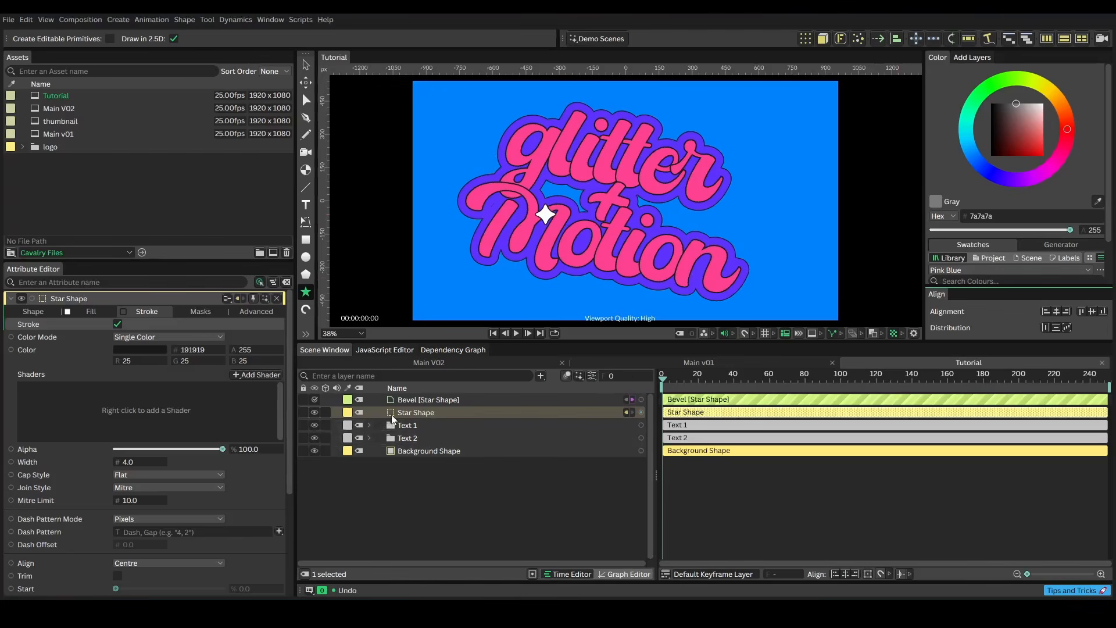
# Align the star to the centre of the composition
pyautogui.click(1057, 312)
pyautogui.click(1091, 311)
pyautogui.click(437, 412)
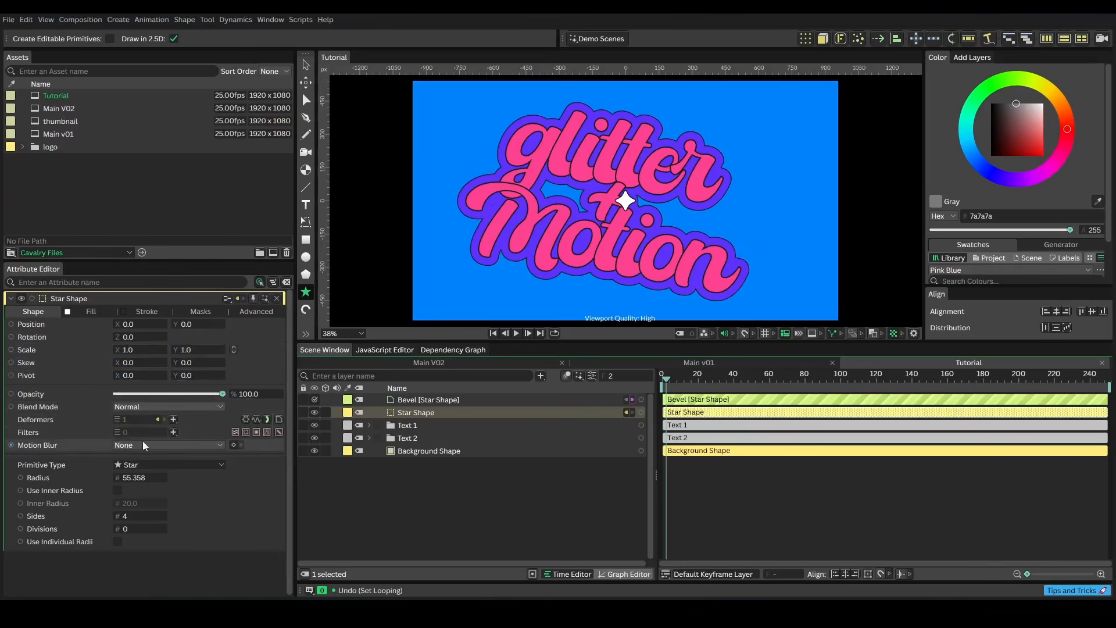
# Keyframe the star's scale at 1 near the start and at 0 on frame 13
pyautogui.click(215, 349)
pyautogui.click(156, 350)
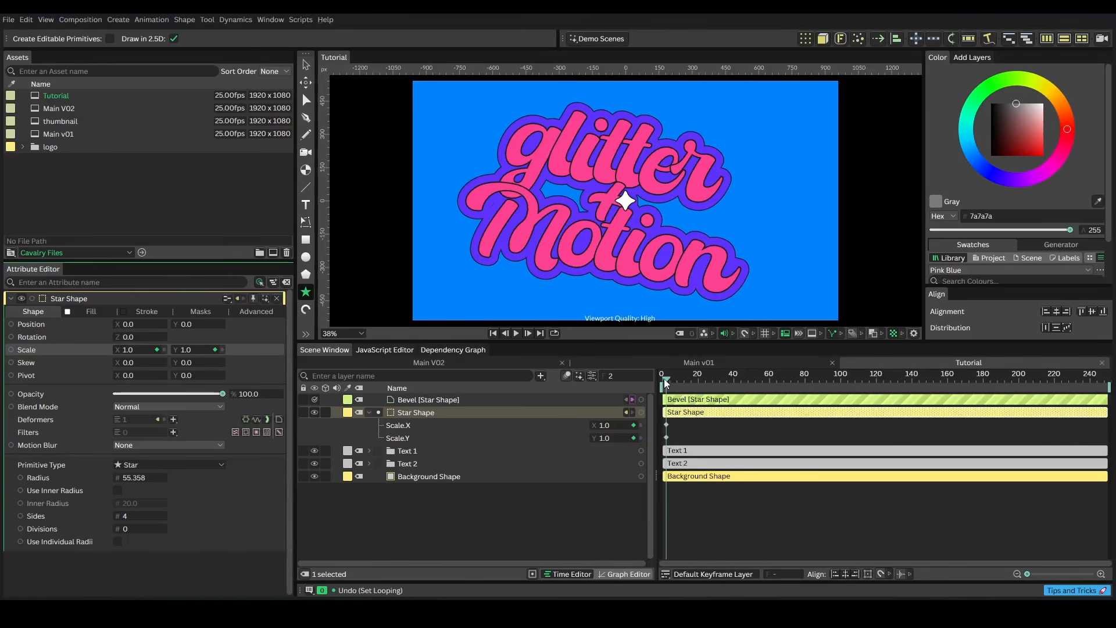
pyautogui.moveTo(663, 378); pyautogui.dragTo(686, 378)
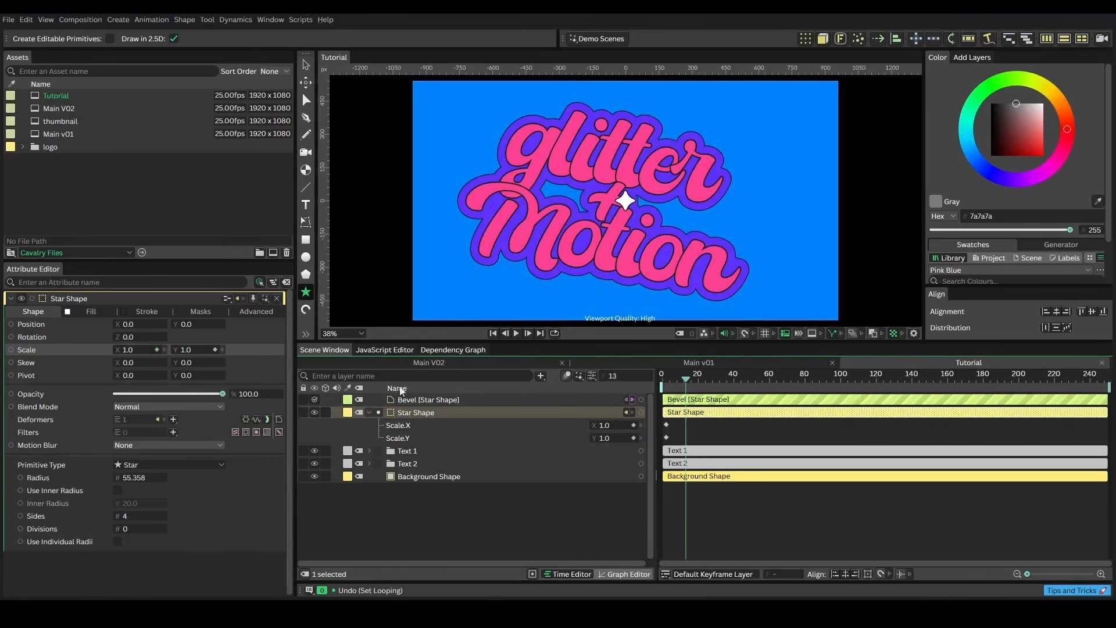
pyautogui.doubleClick(134, 349)
pyautogui.write('0')
pyautogui.press('Tab')
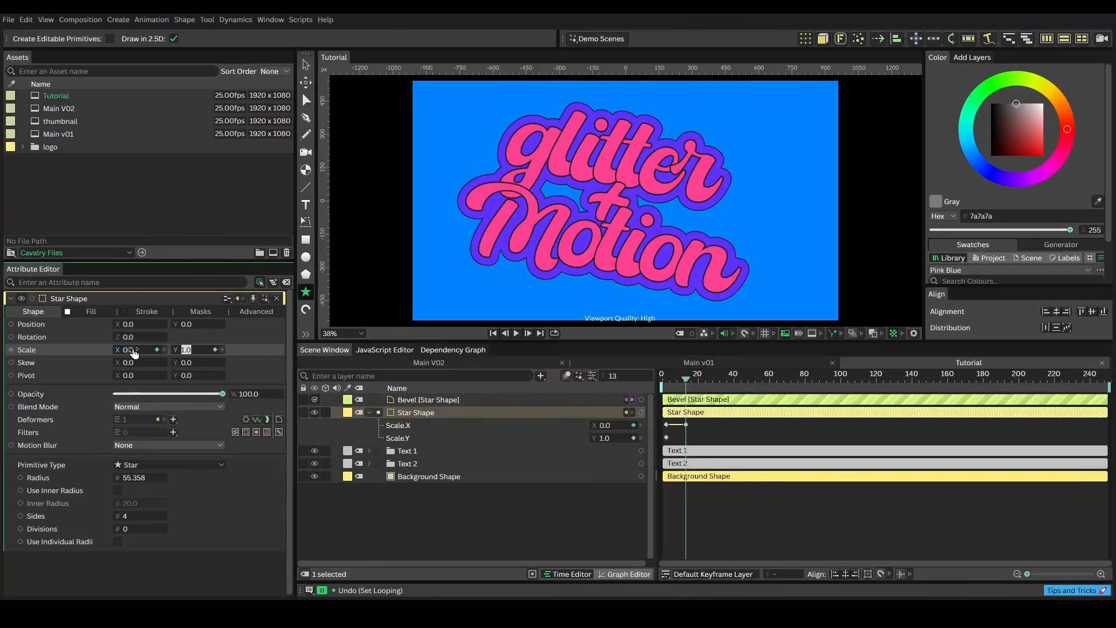
pyautogui.write('0')
pyautogui.press('Return')
# Keyframe the star's scale at 1 on frame 28
pyautogui.moveTo(687, 379); pyautogui.dragTo(709, 380)
pyautogui.doubleClick(138, 349)
pyautogui.write('1')
pyautogui.press('Tab')
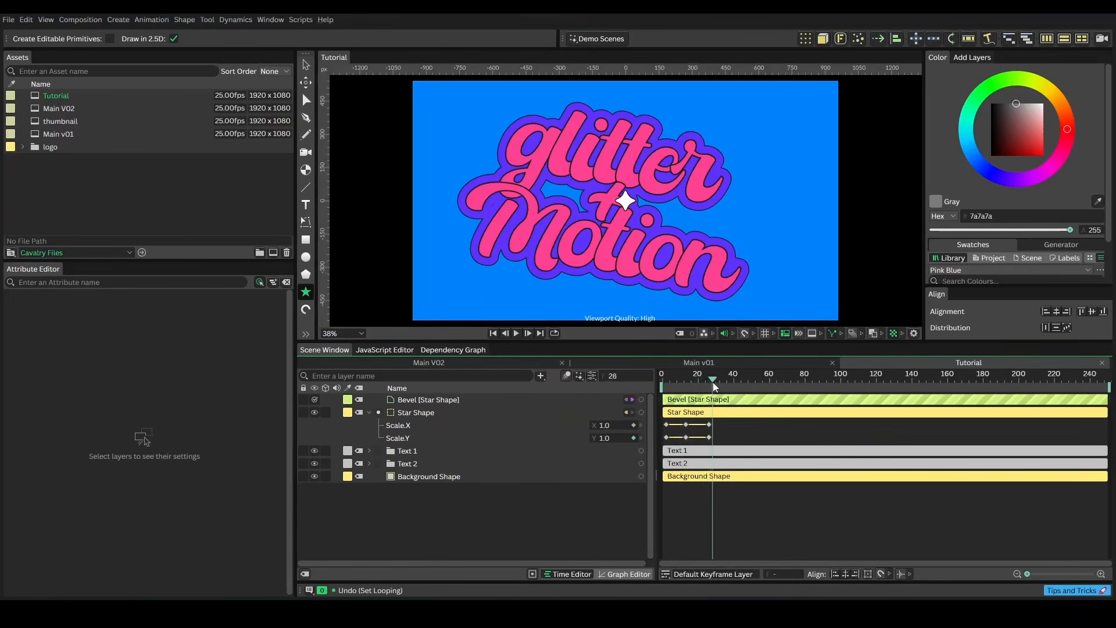
# Play back the star's scale animation from the start
pyautogui.moveTo(709, 381); pyautogui.dragTo(657, 382)
pyautogui.press('space')
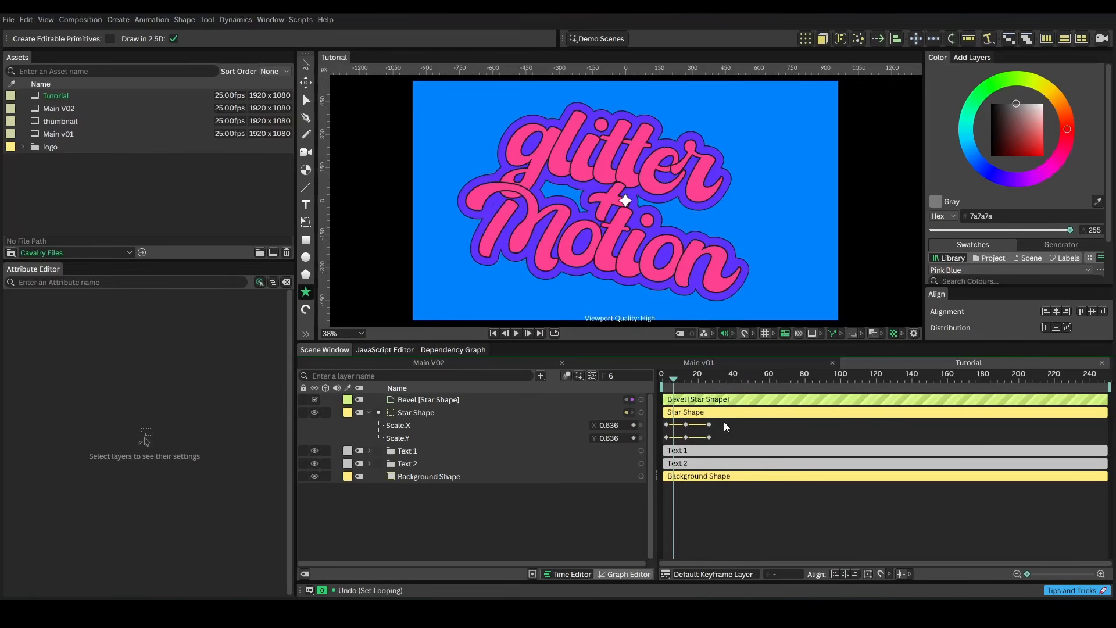
# Set the star's scale keyframes to loop with offset after the last key
pyautogui.moveTo(720, 421); pyautogui.dragTo(664, 445)
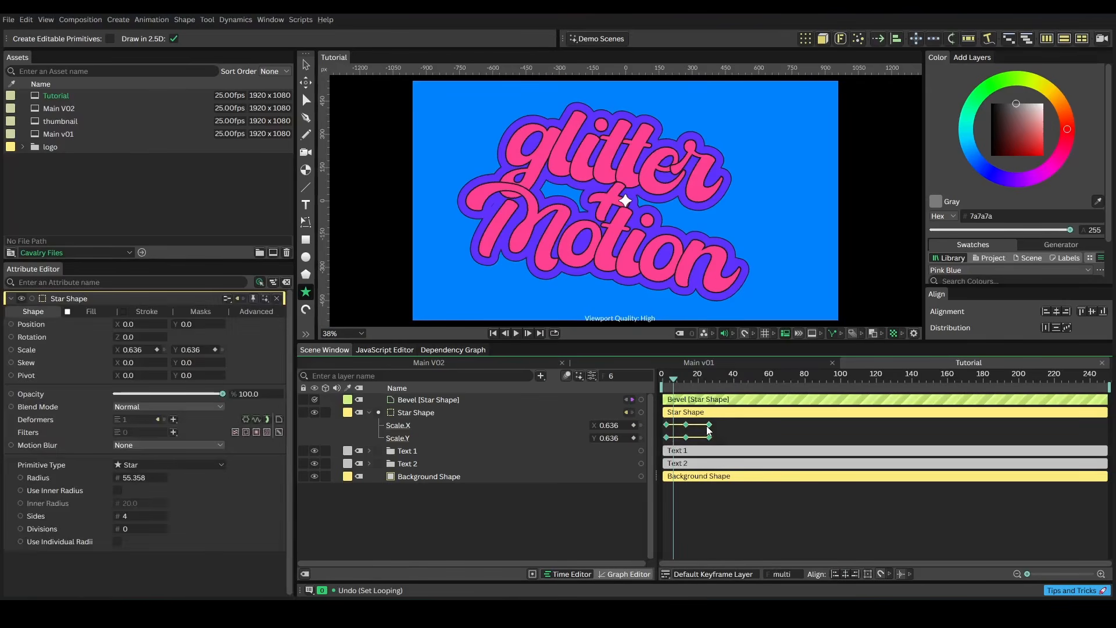
pyautogui.rightClick(710, 429)
pyautogui.moveTo(736, 504)
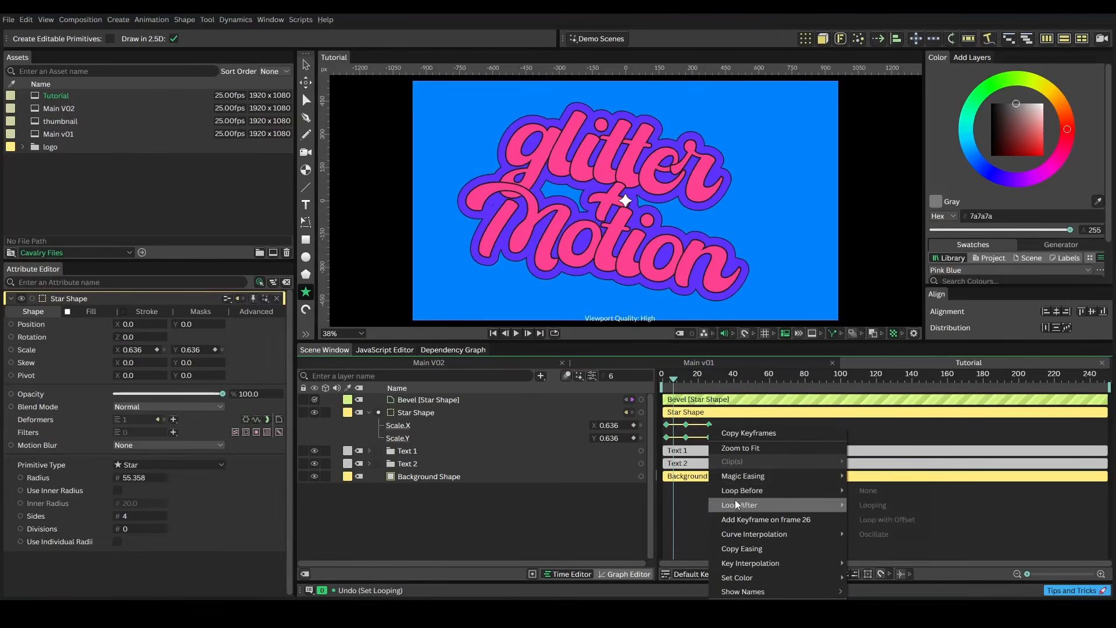
pyautogui.click(873, 519)
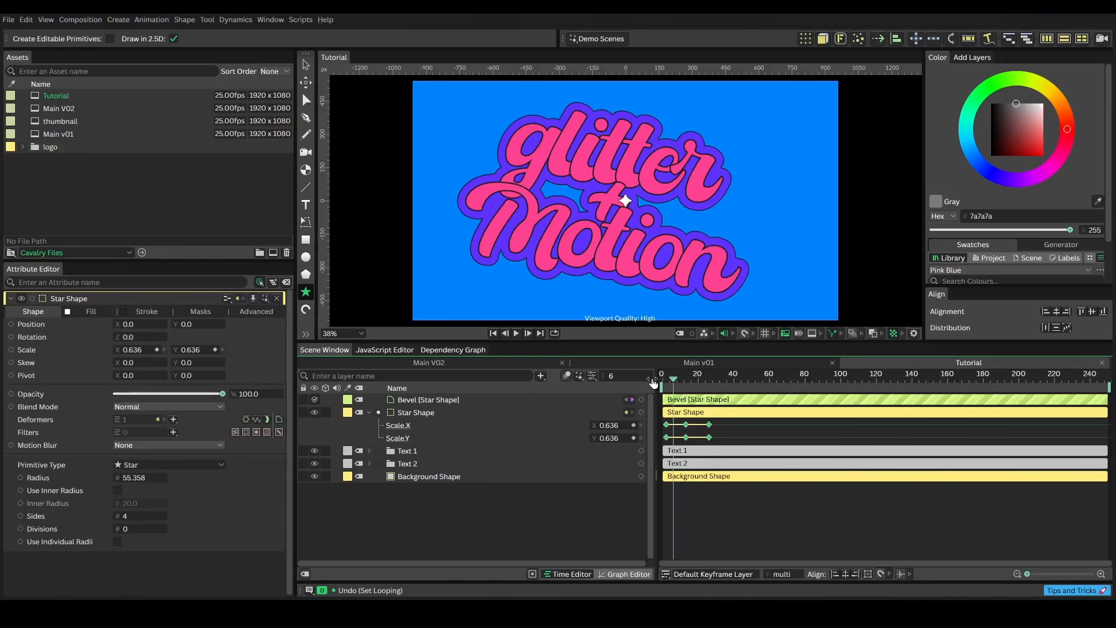
# Play back the looping star scale animation from the start
pyautogui.click(654, 380)
pyautogui.press('space')
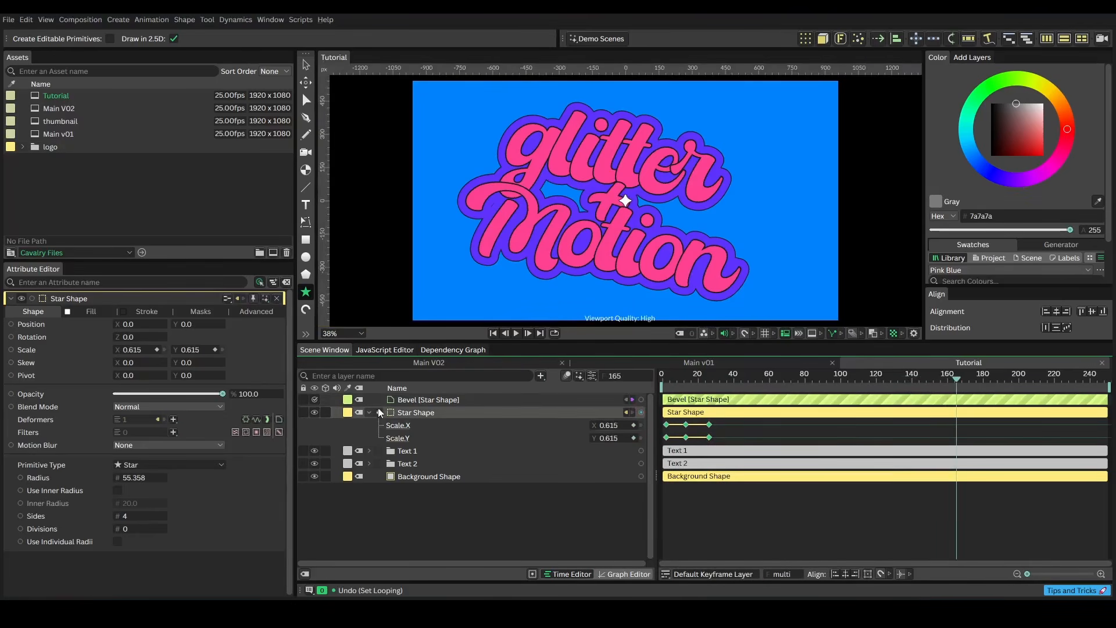
pyautogui.click(370, 412)
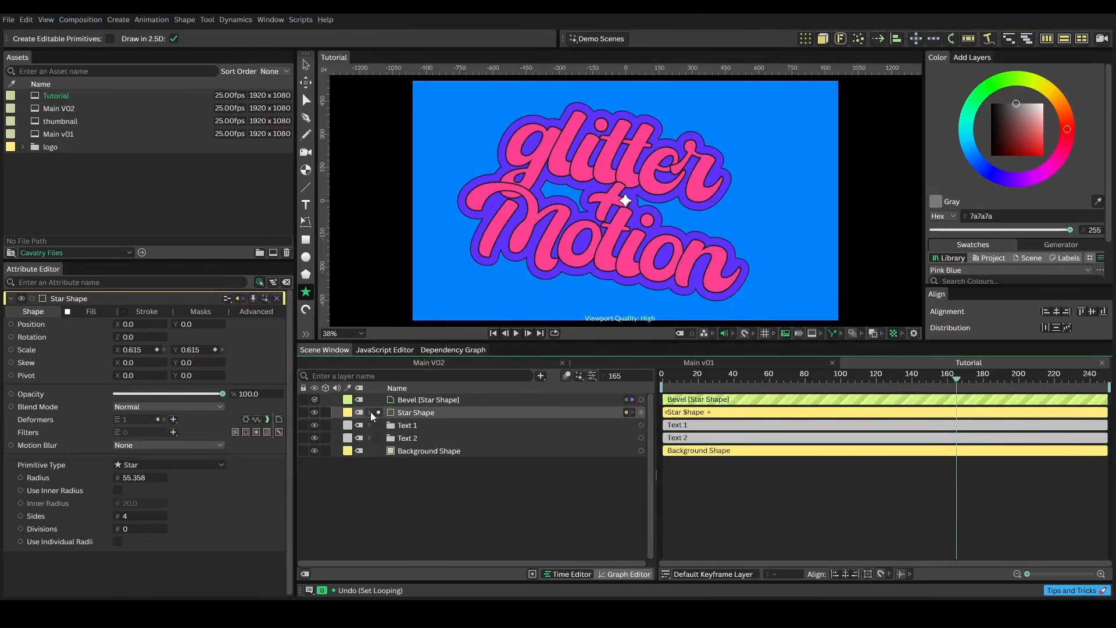
# Add a new Group layer to the composition
pyautogui.click(505, 493)
pyautogui.click(541, 376)
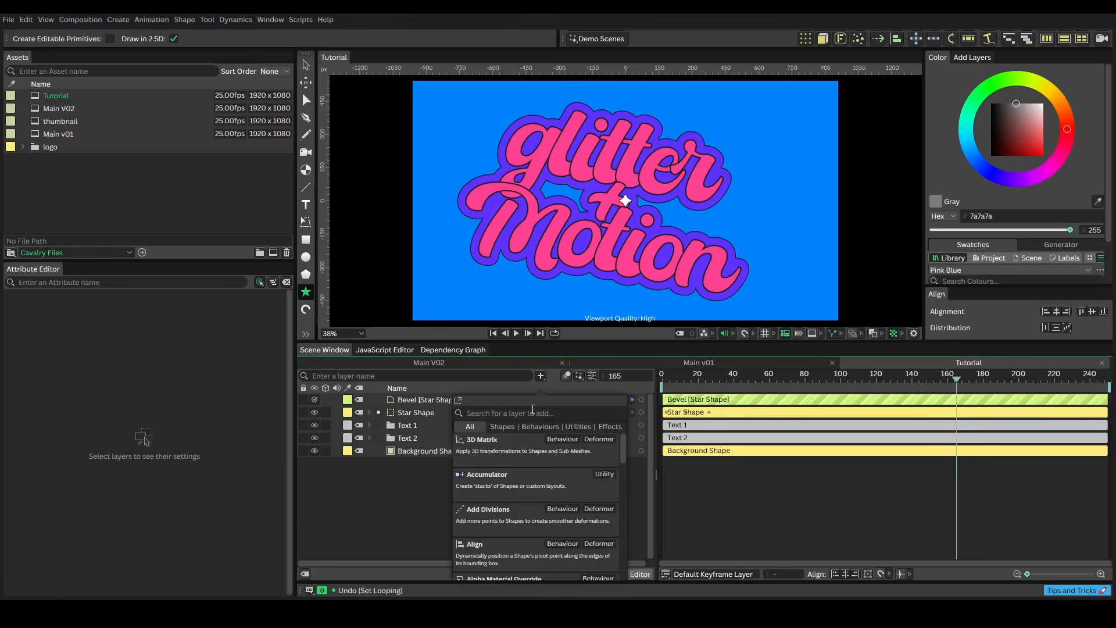
pyautogui.write('group')
pyautogui.press('Return')
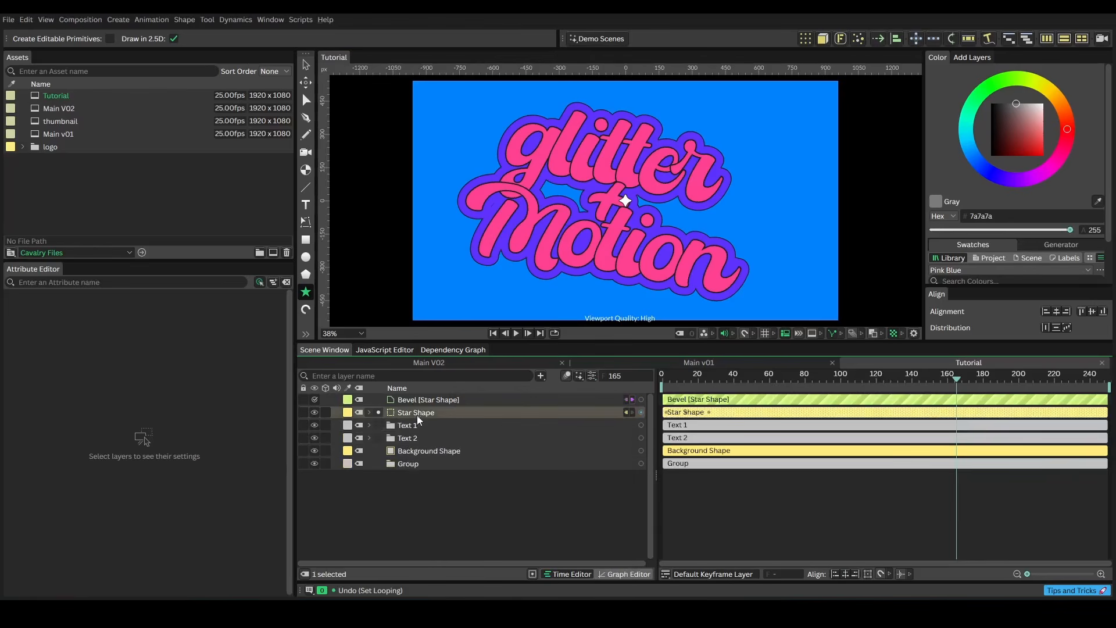
# Move the star shape and its bevel into the group and rename the group Star
pyautogui.click(417, 413)
pyautogui.keyDown('shift'); pyautogui.click(423, 397); pyautogui.keyUp('shift')
pyautogui.moveTo(408, 400)
pyautogui.mouseDown()
pyautogui.moveTo(414, 468)
pyautogui.moveTo(423, 395)
pyautogui.mouseUp()
pyautogui.write('Star')
pyautogui.press('Return')
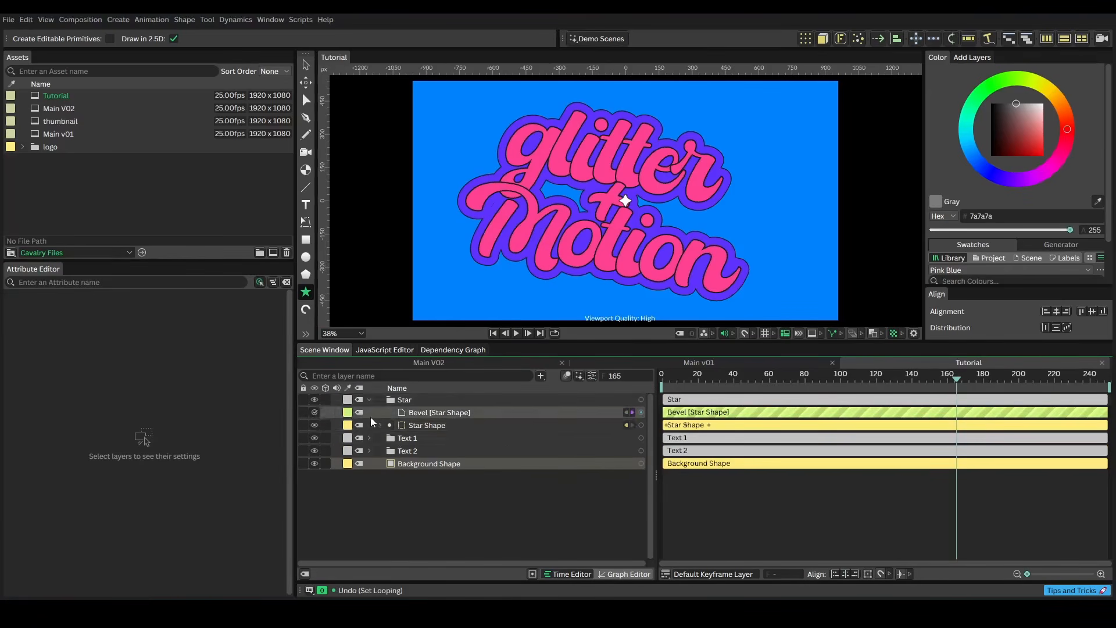
# Copy the Star group and paste four copies of it into the composition
pyautogui.click(369, 399)
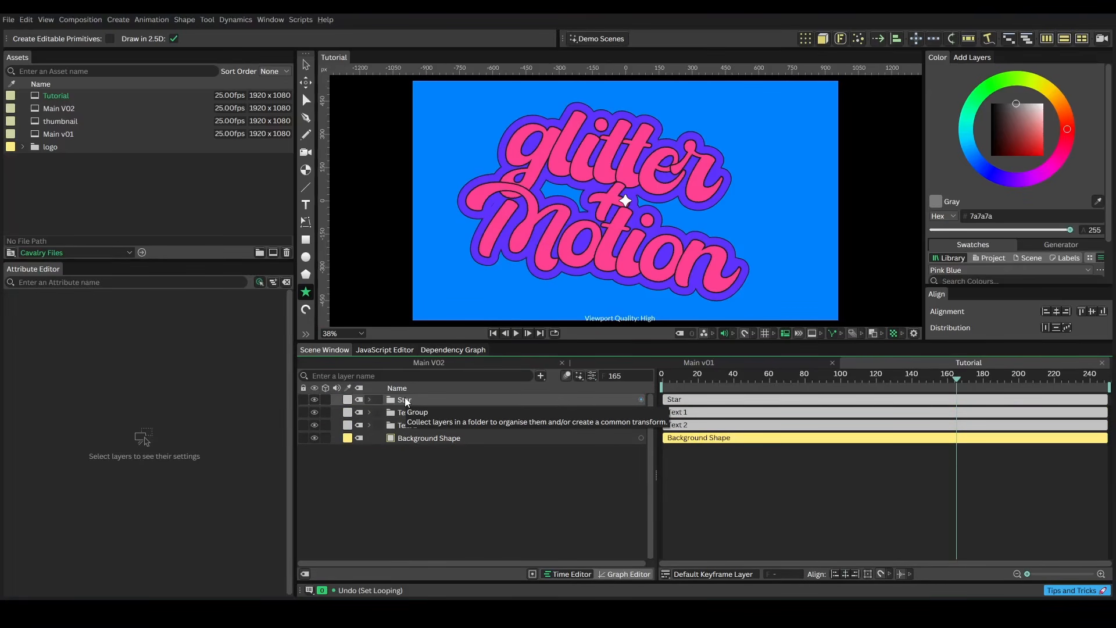
pyautogui.click(404, 399)
pyautogui.rightClick(404, 399)
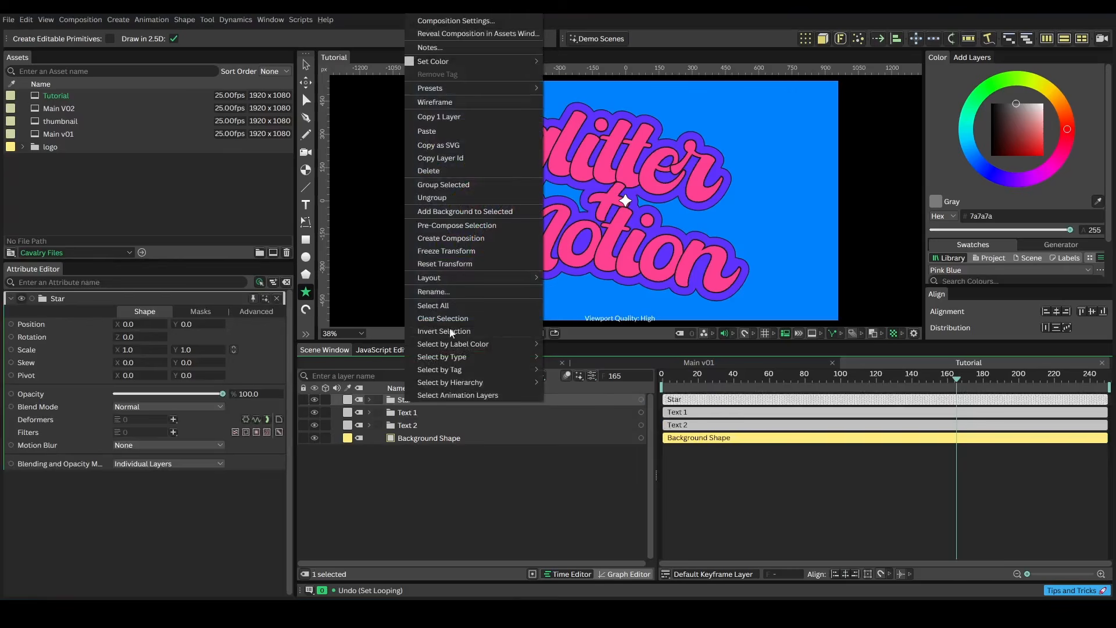
pyautogui.click(456, 116)
pyautogui.click(427, 491)
pyautogui.rightClick(428, 491)
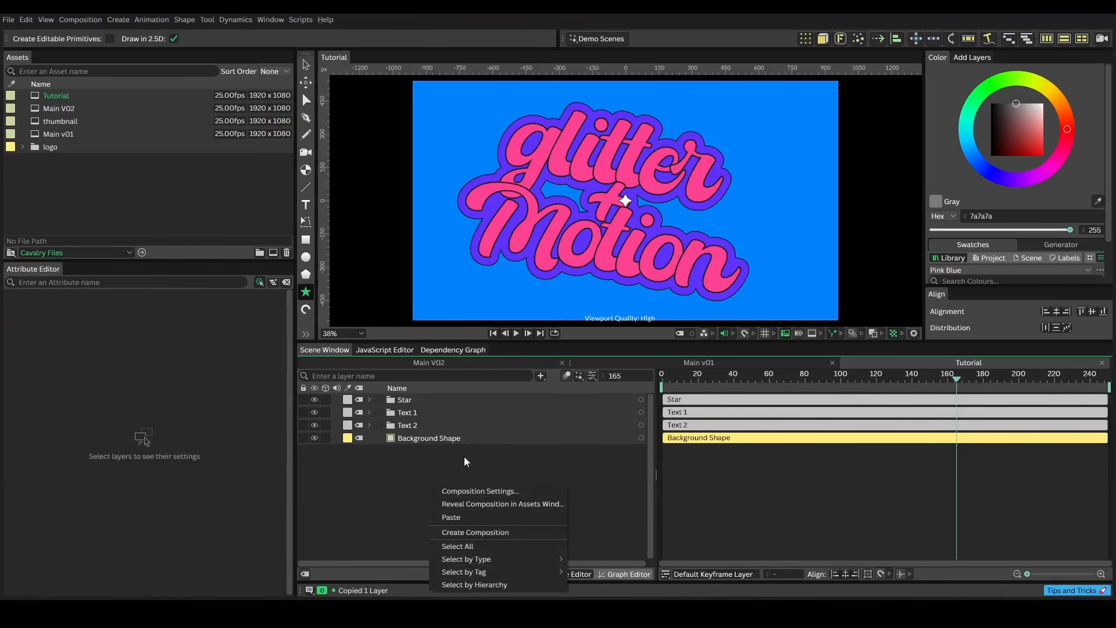
pyautogui.click(462, 514)
pyautogui.hotkey('ctrl', 'v')
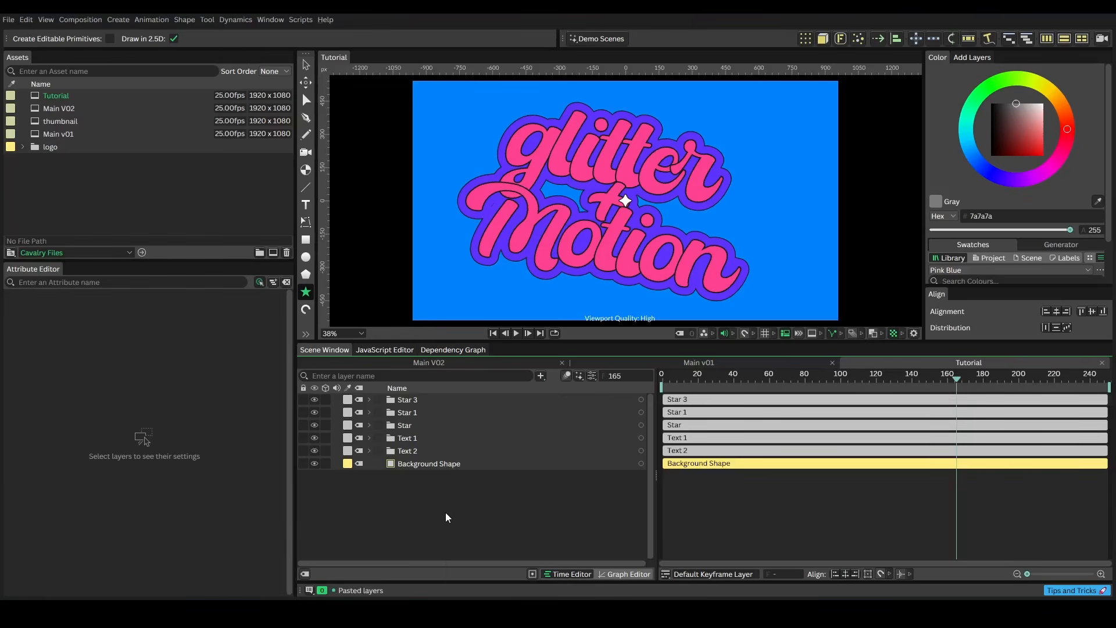
pyautogui.rightClick(445, 511)
pyautogui.click(461, 542)
pyautogui.rightClick(449, 520)
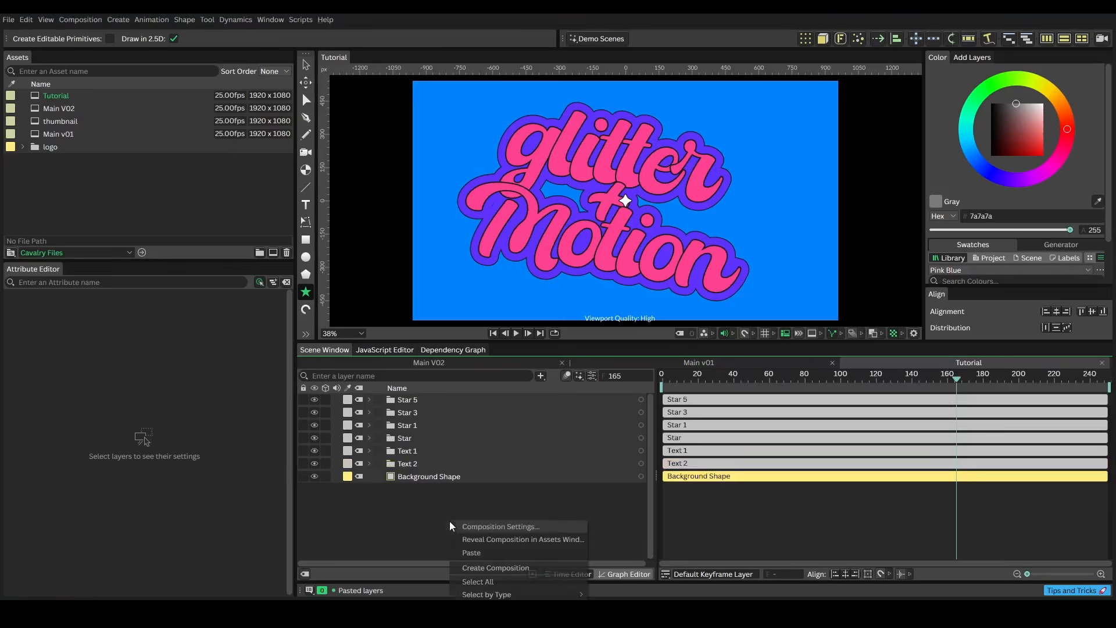
pyautogui.click(468, 553)
# Return to frame 0 and hide all five star groups
pyautogui.press('Home')
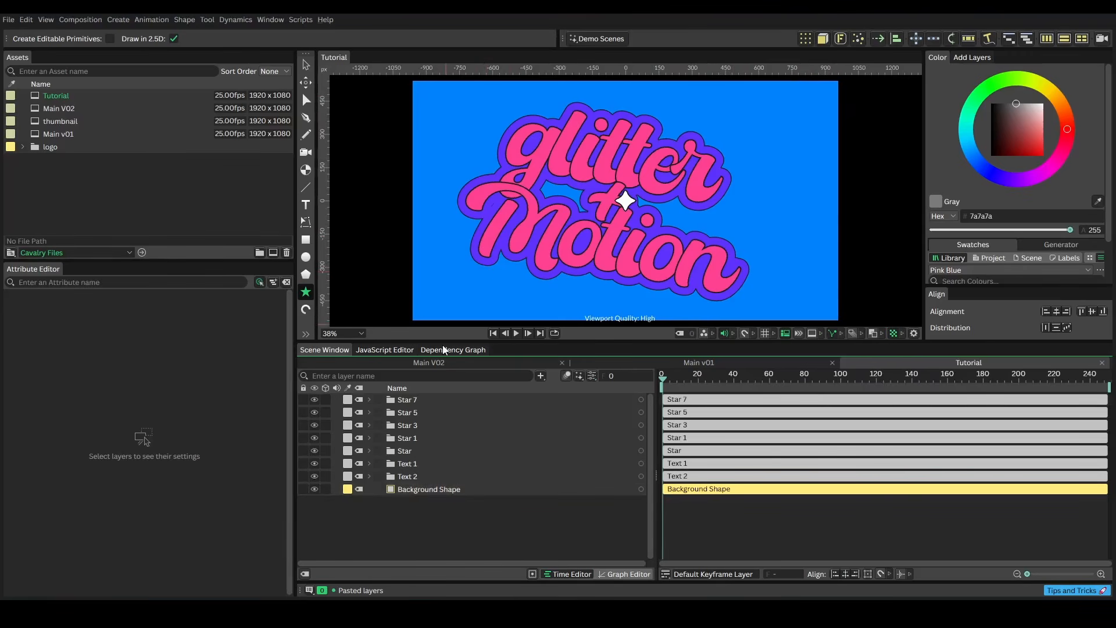
pyautogui.moveTo(315, 438); pyautogui.dragTo(315, 400)
pyautogui.click(314, 450)
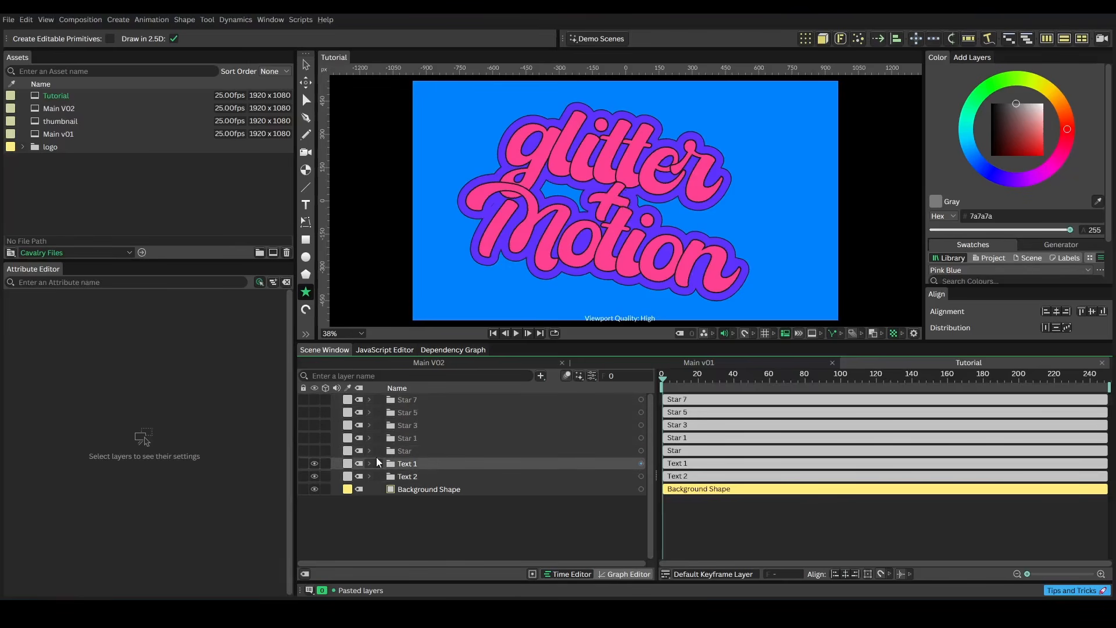
# Select the original Star group, create a Duplicator from it, and play back the result
pyautogui.click(369, 450)
pyautogui.click(372, 452)
pyautogui.click(398, 454)
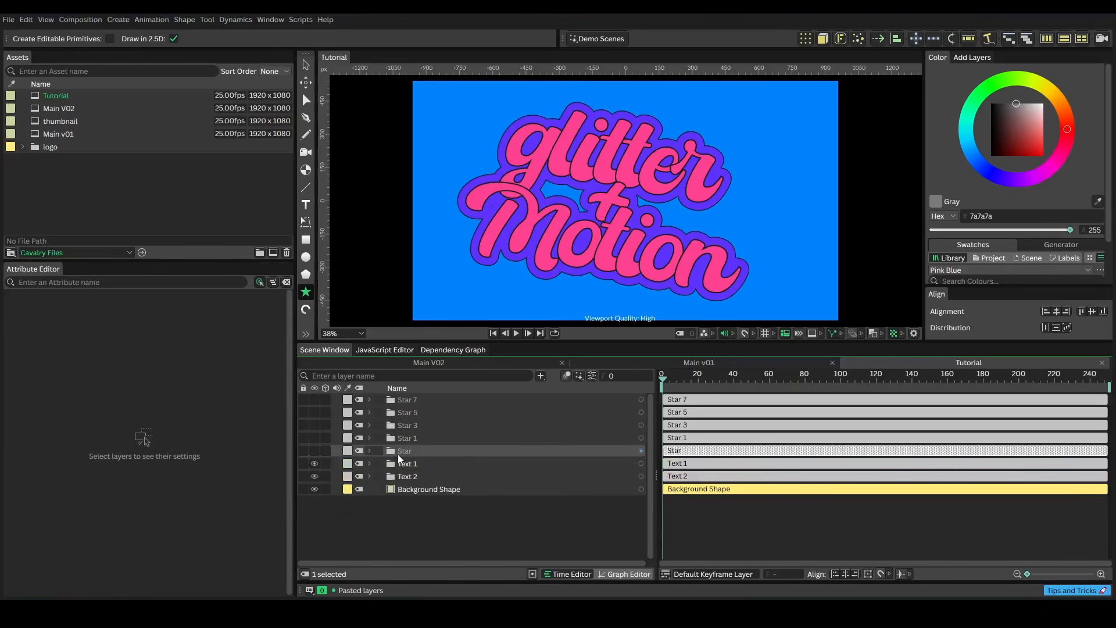
pyautogui.click(805, 39)
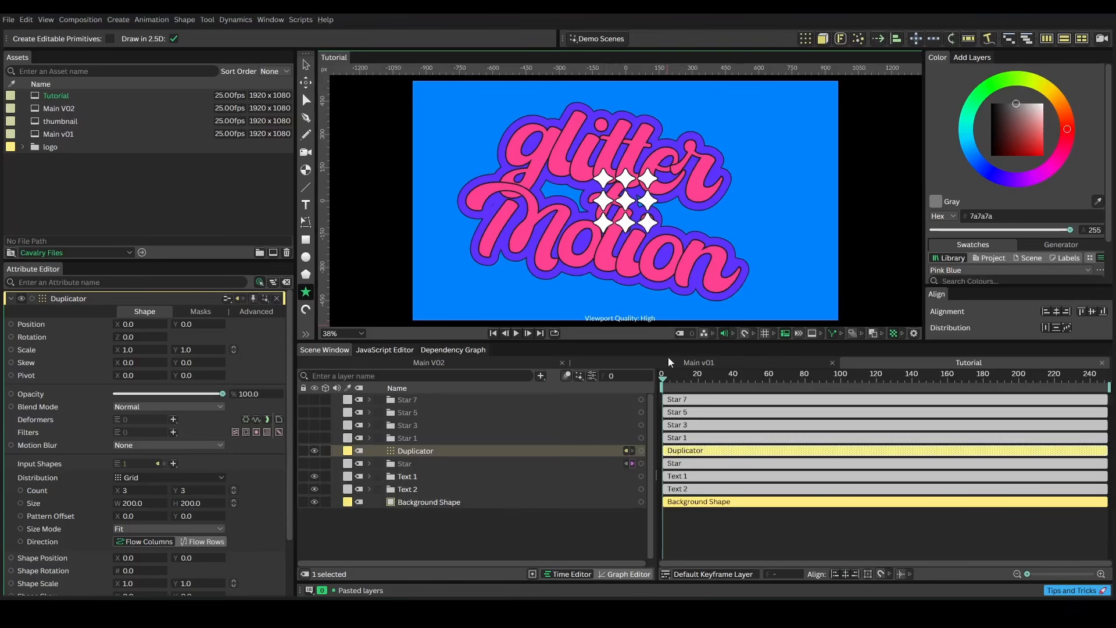
pyautogui.press('space')
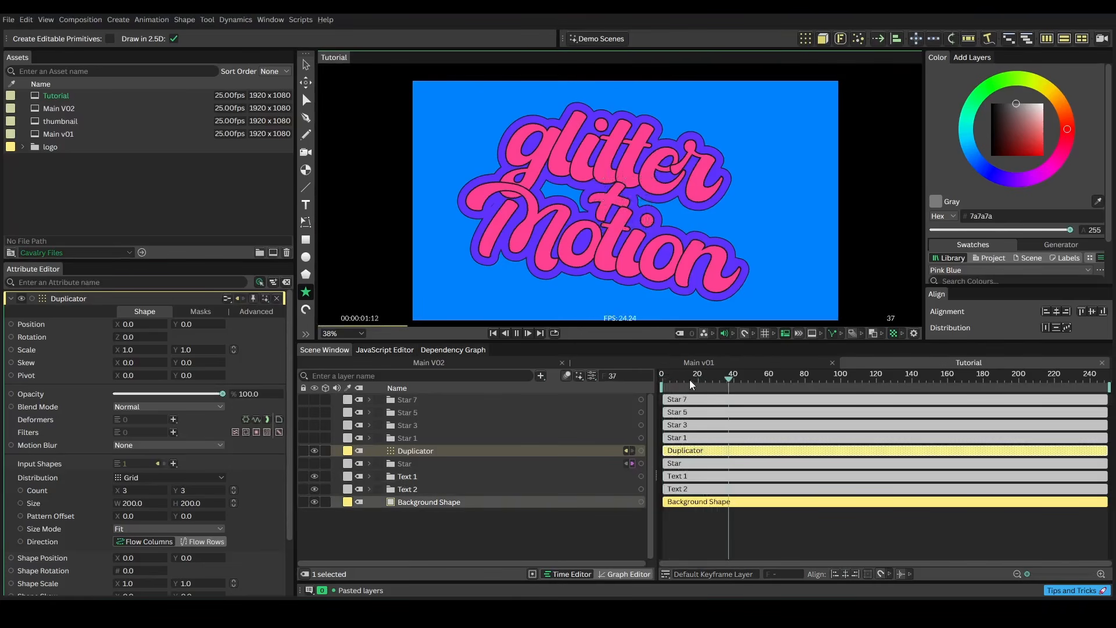
pyautogui.press('space')
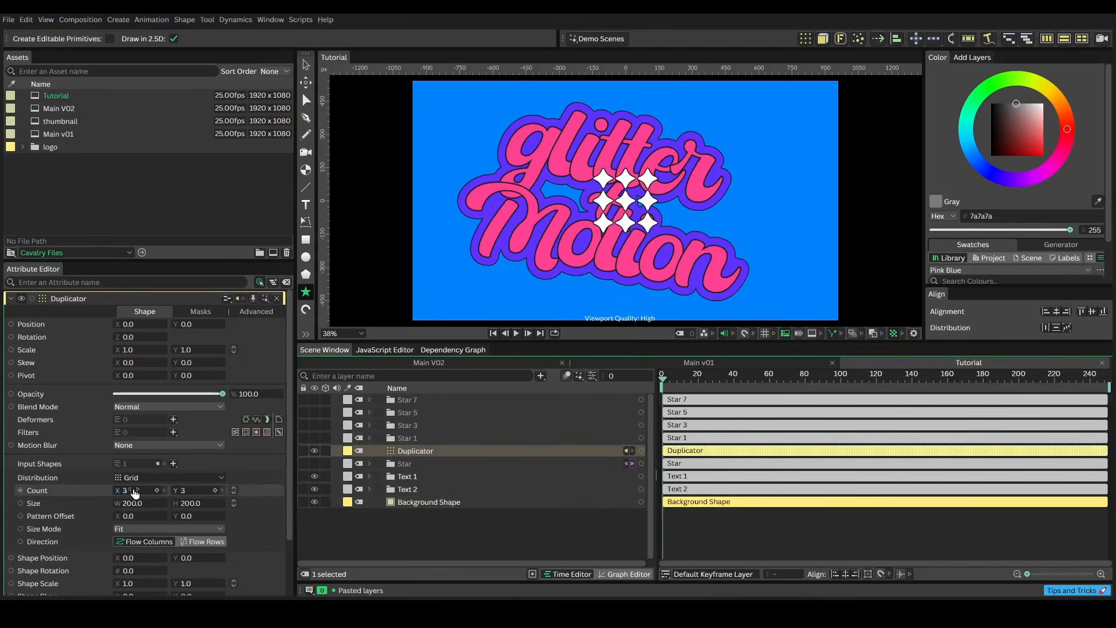
# Switch the Duplicator's distribution to Random with a size of about 2084 by 1435 and count 8
pyautogui.click(217, 478)
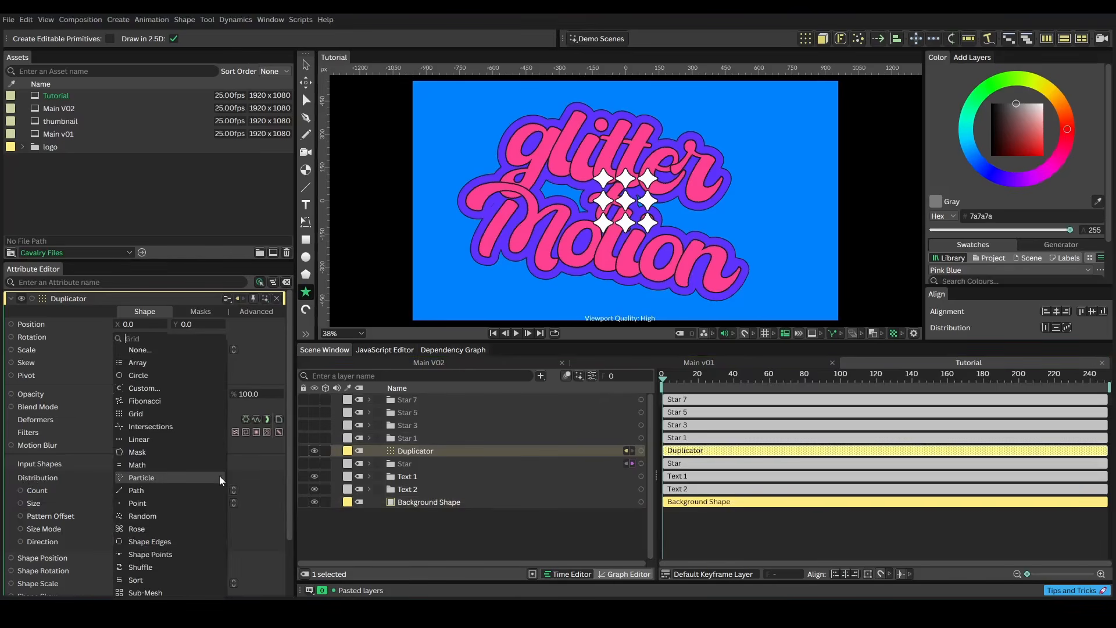
pyautogui.click(142, 515)
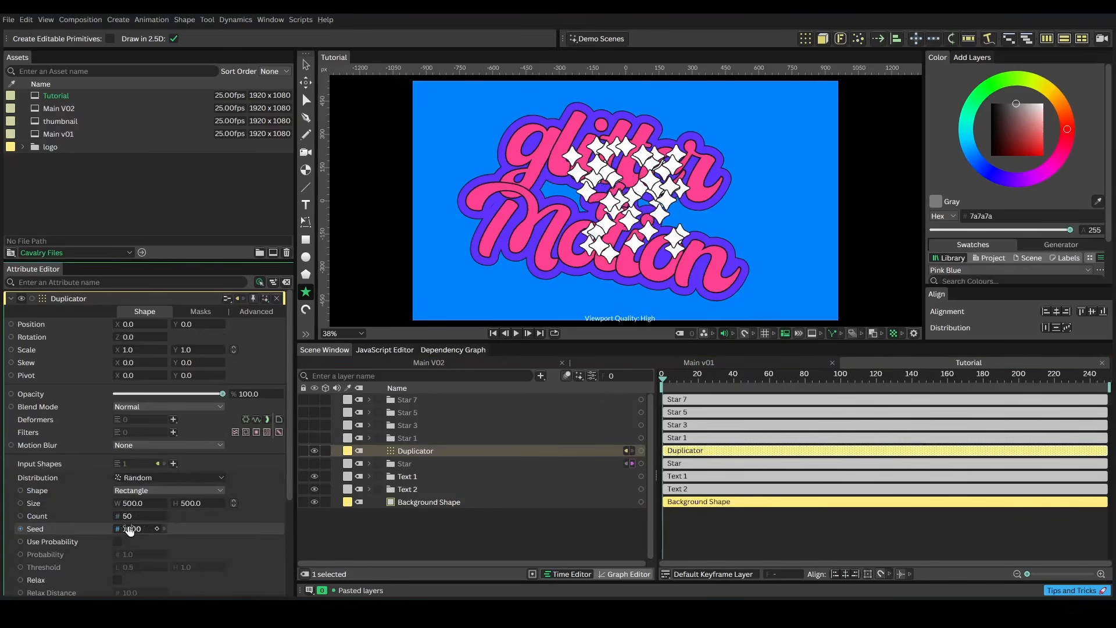
pyautogui.moveTo(137, 522); pyautogui.dragTo(1066, 507)
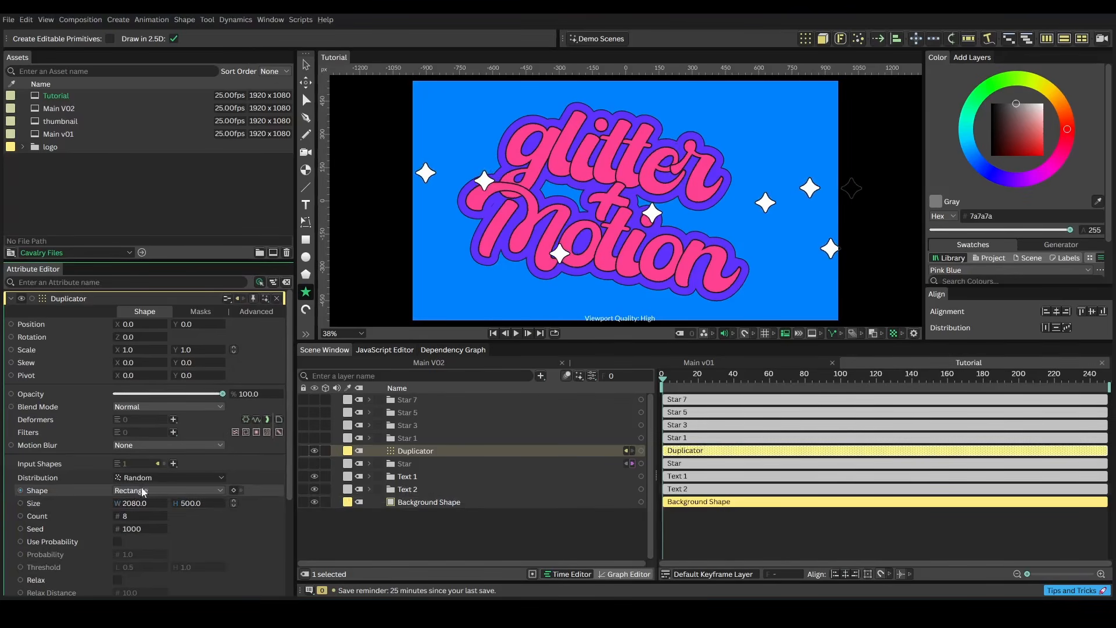
pyautogui.moveTo(187, 506); pyautogui.dragTo(239, 509)
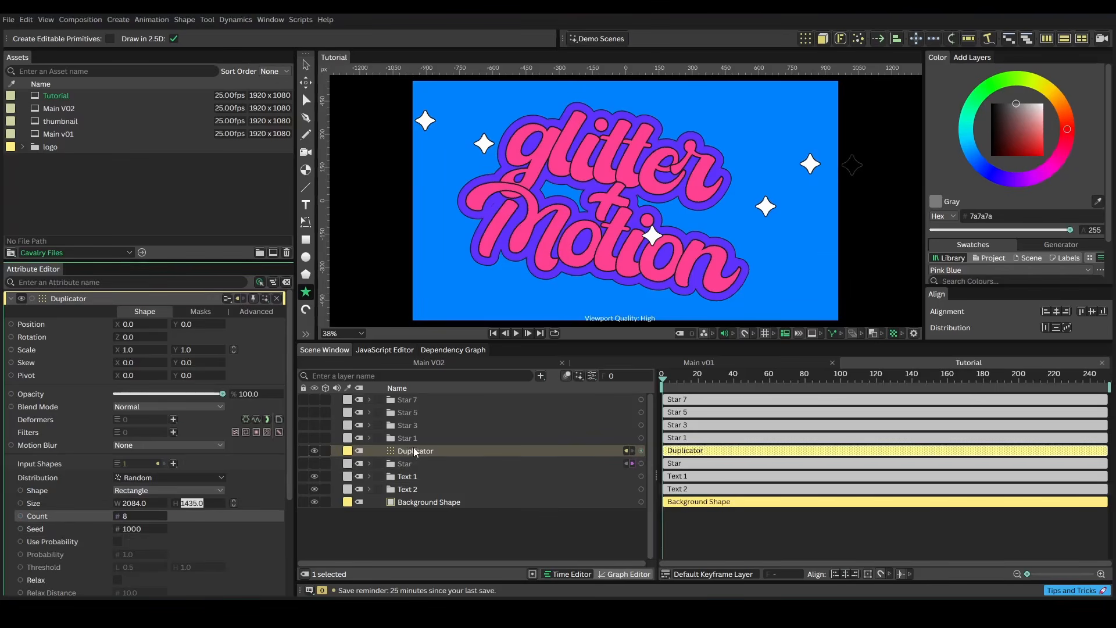
# Move the Duplicator layer beneath the text layers and set its random seed to 1010
pyautogui.moveTo(413, 450); pyautogui.dragTo(413, 501)
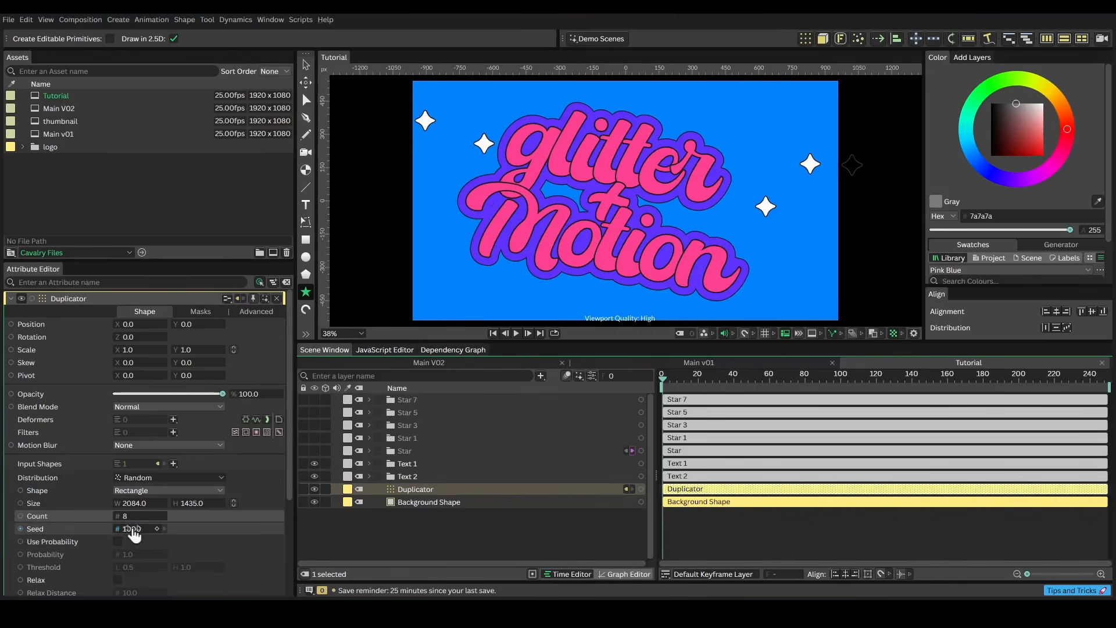
pyautogui.moveTo(132, 530); pyautogui.dragTo(141, 530)
pyautogui.press('space')
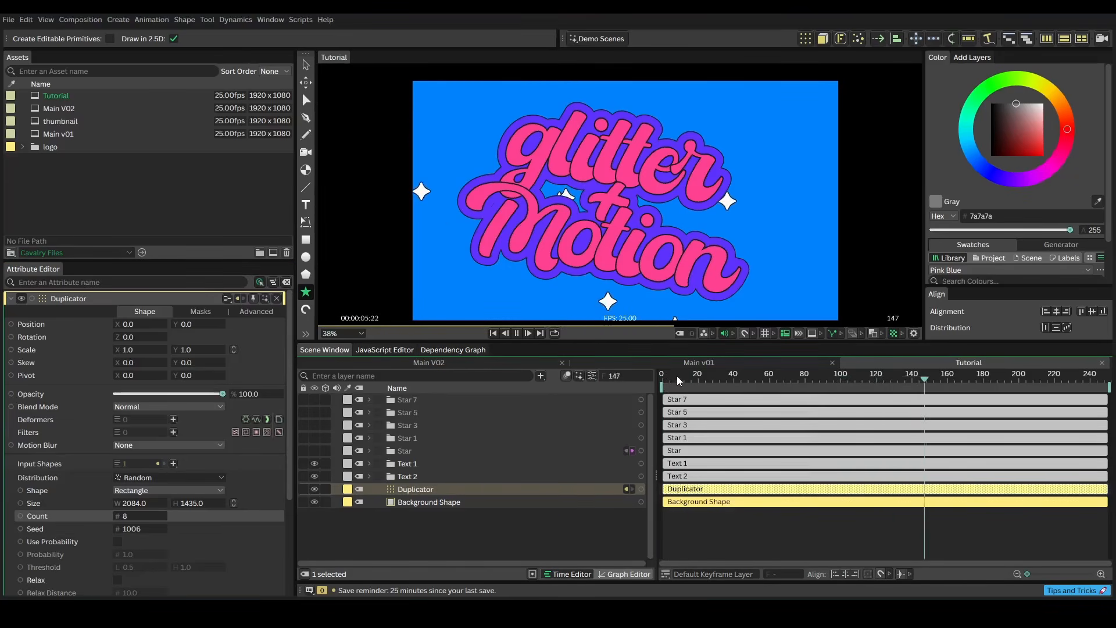
pyautogui.press('space')
pyautogui.moveTo(681, 377); pyautogui.dragTo(657, 381)
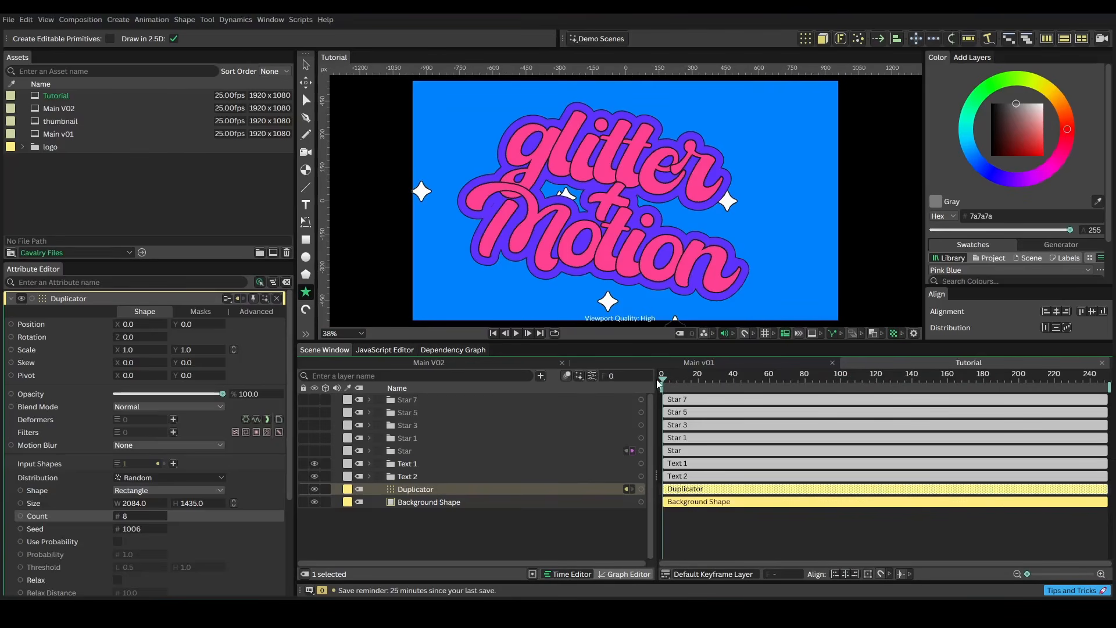
pyautogui.moveTo(130, 529); pyautogui.dragTo(134, 529)
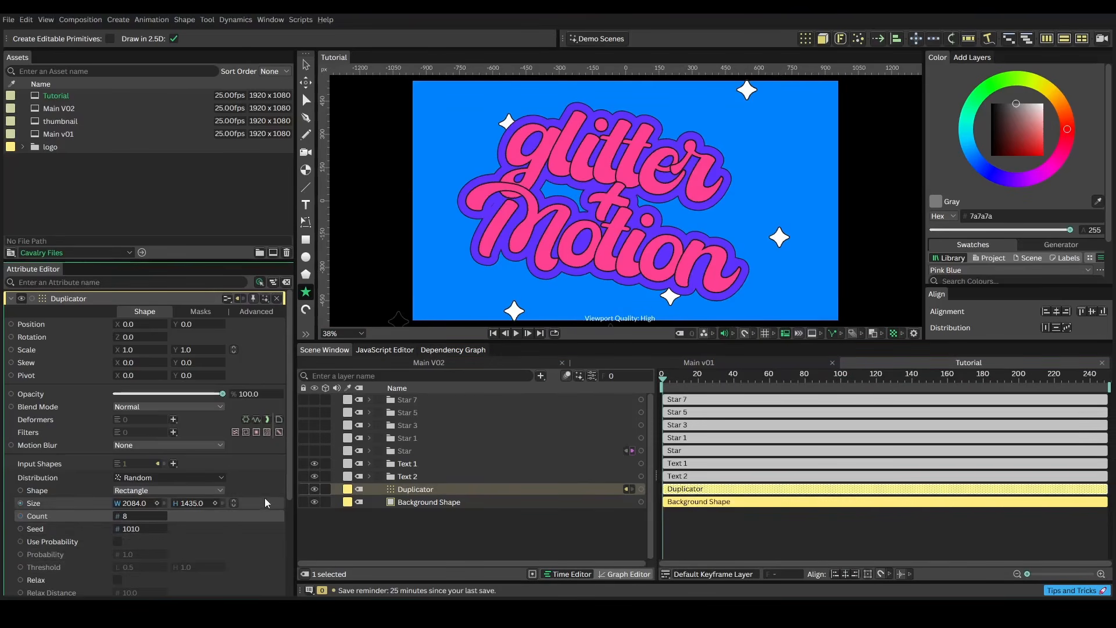
# Add a Stagger behaviour to the Duplicator's Shape Time Offset
pyautogui.scroll(-5, 285, 491)
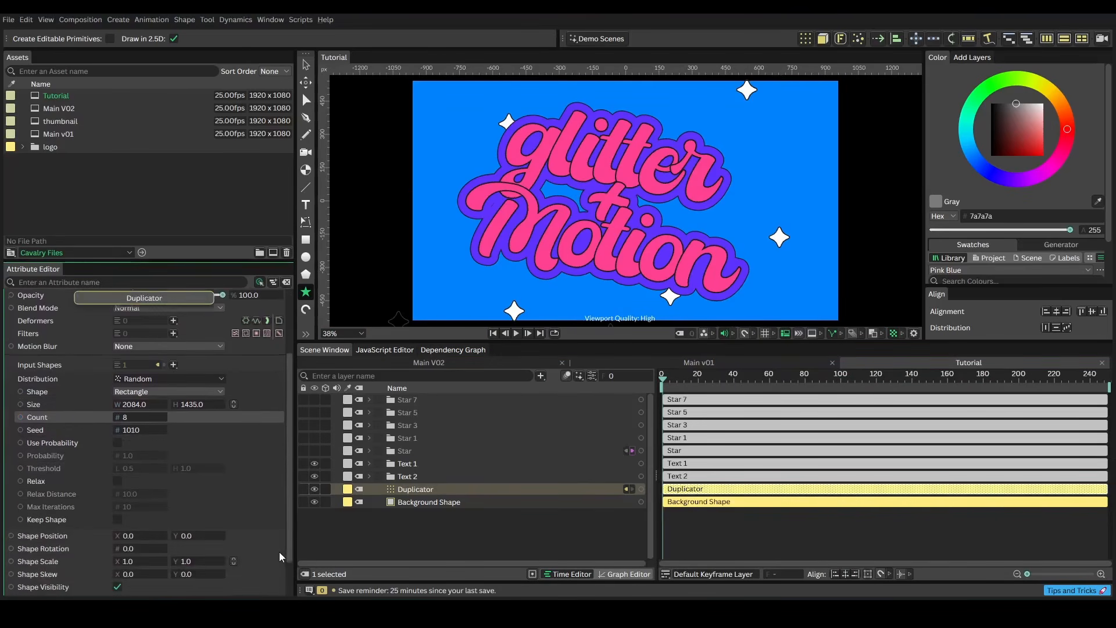
pyautogui.scroll(-3, 279, 557)
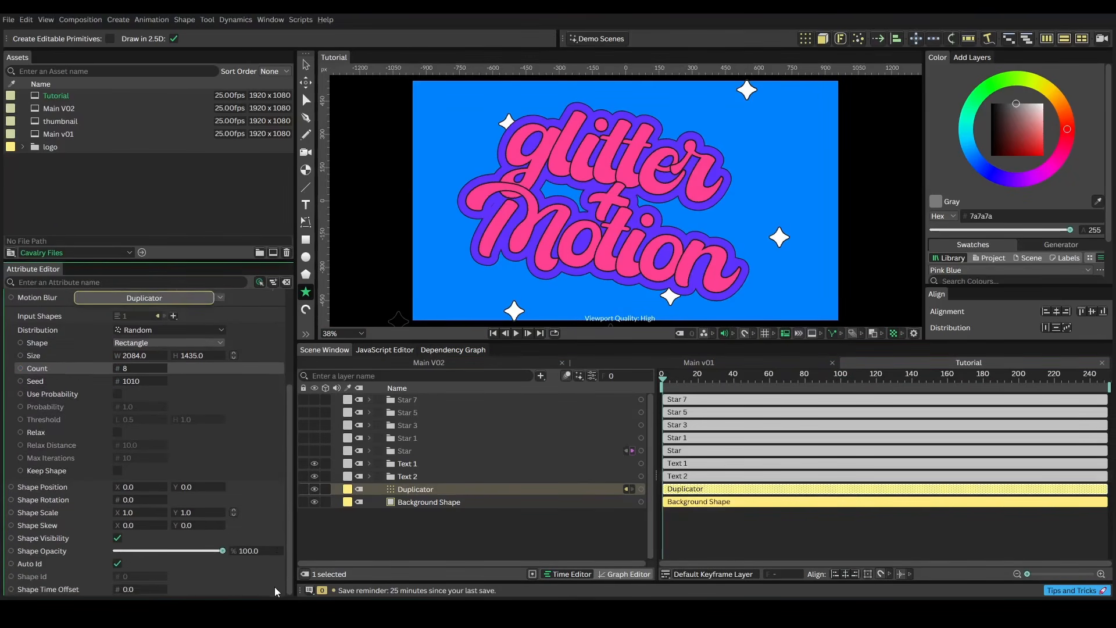
pyautogui.rightClick(56, 590)
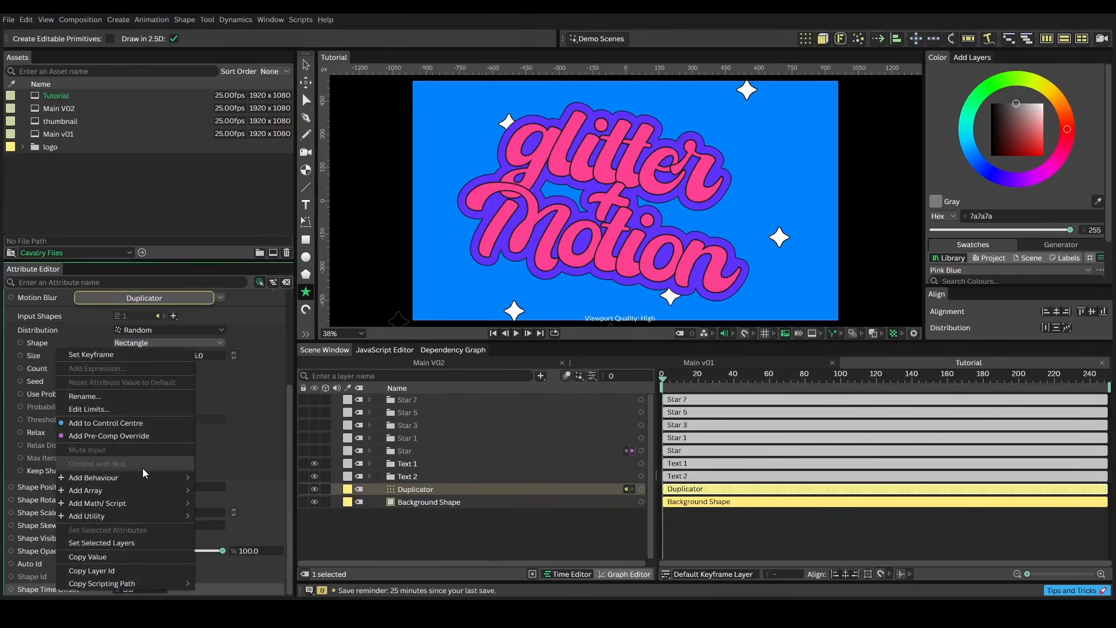
pyautogui.moveTo(144, 475)
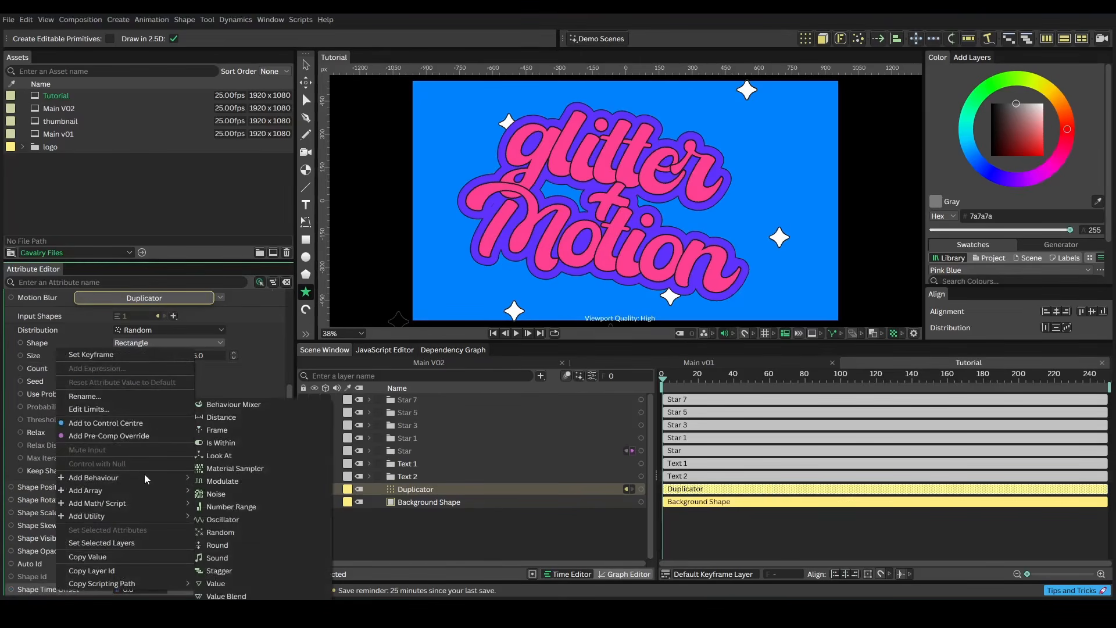
pyautogui.click(219, 571)
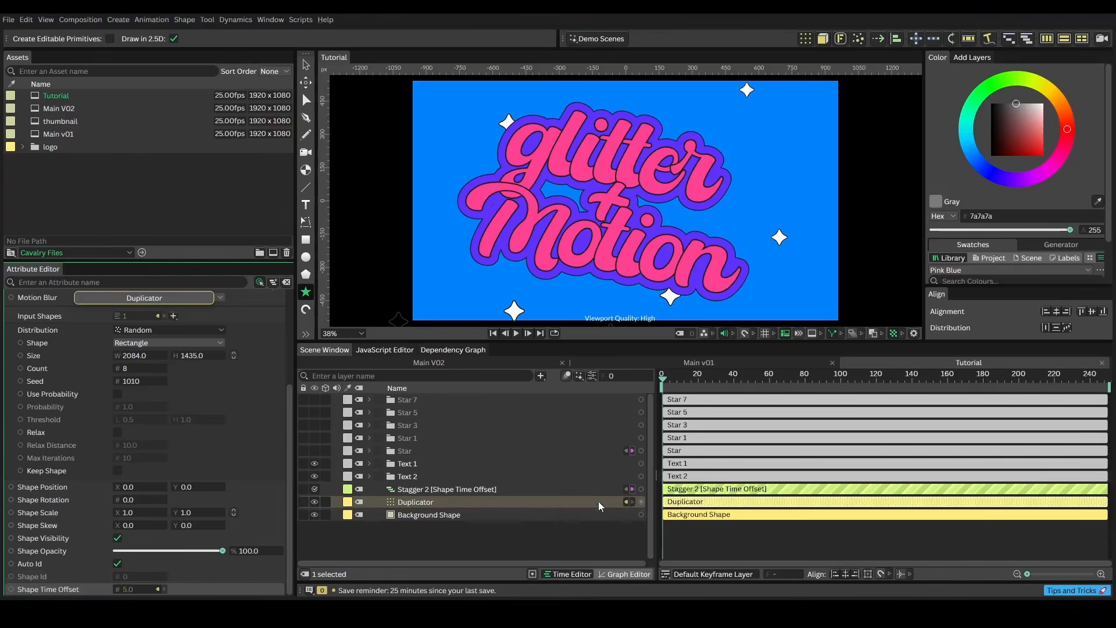
# Set the Stagger's strength to 152 and maximum to 13, and play back the sparkle animation
pyautogui.click(418, 489)
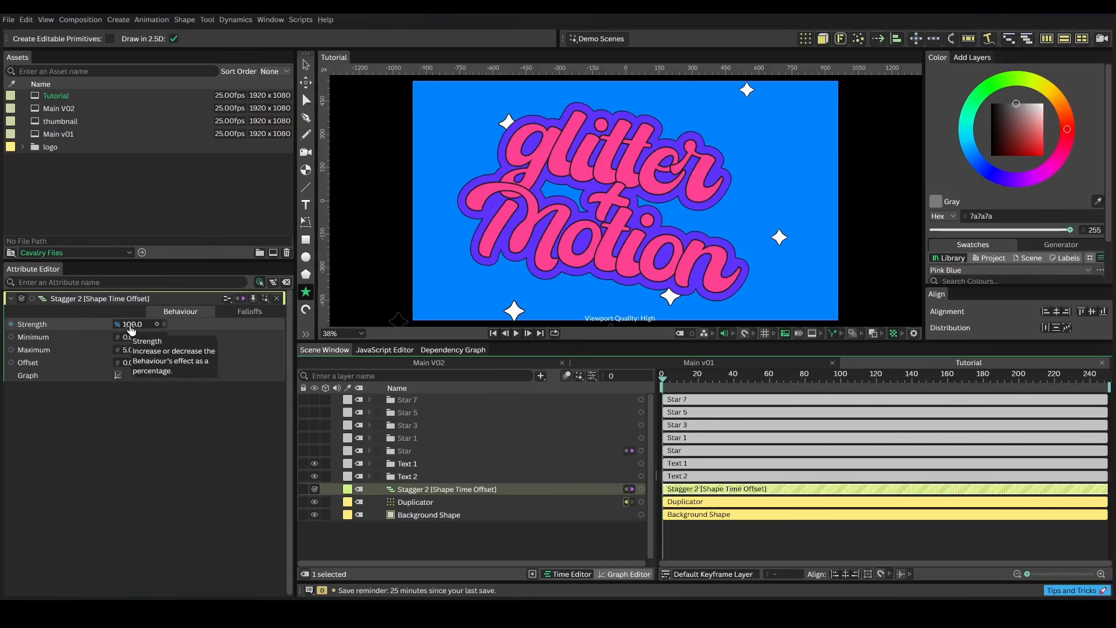
pyautogui.moveTo(131, 329); pyautogui.dragTo(140, 355)
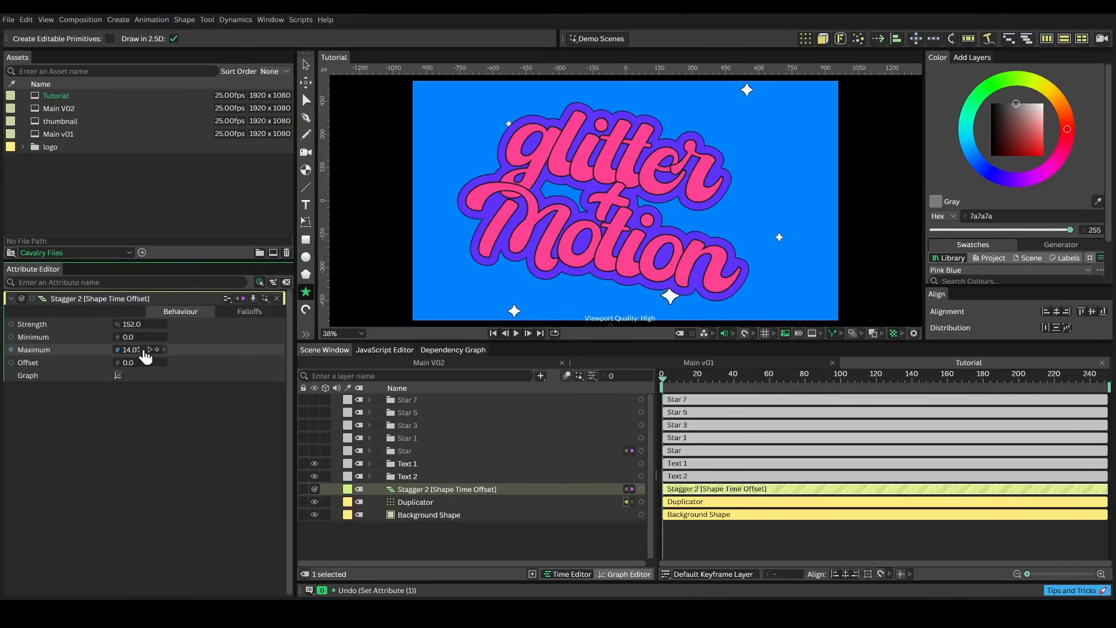
pyautogui.press('space')
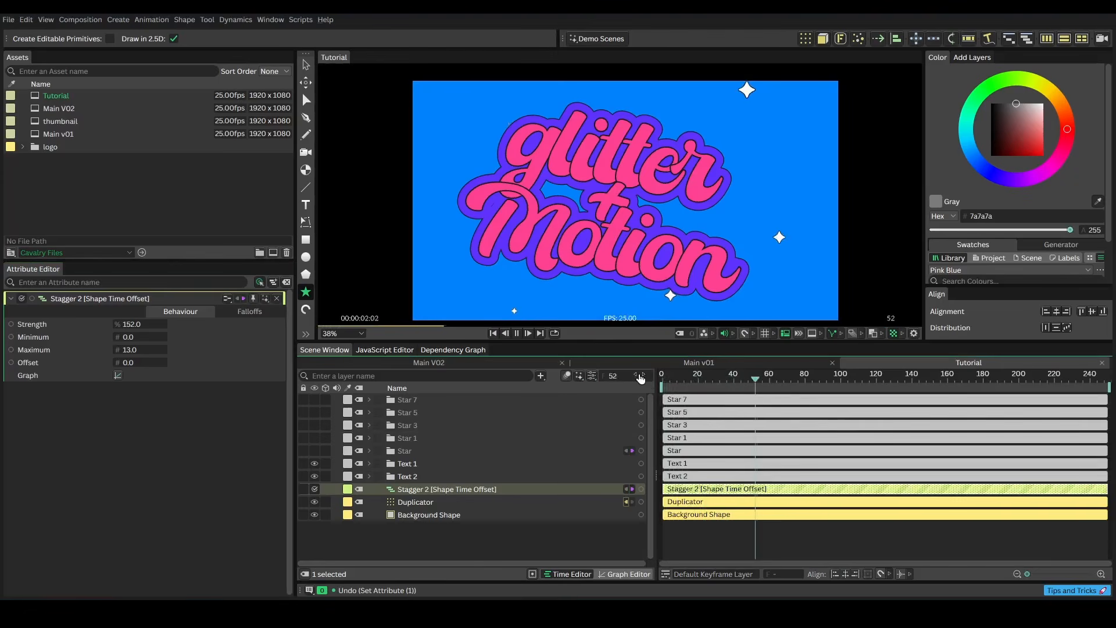
pyautogui.press('space')
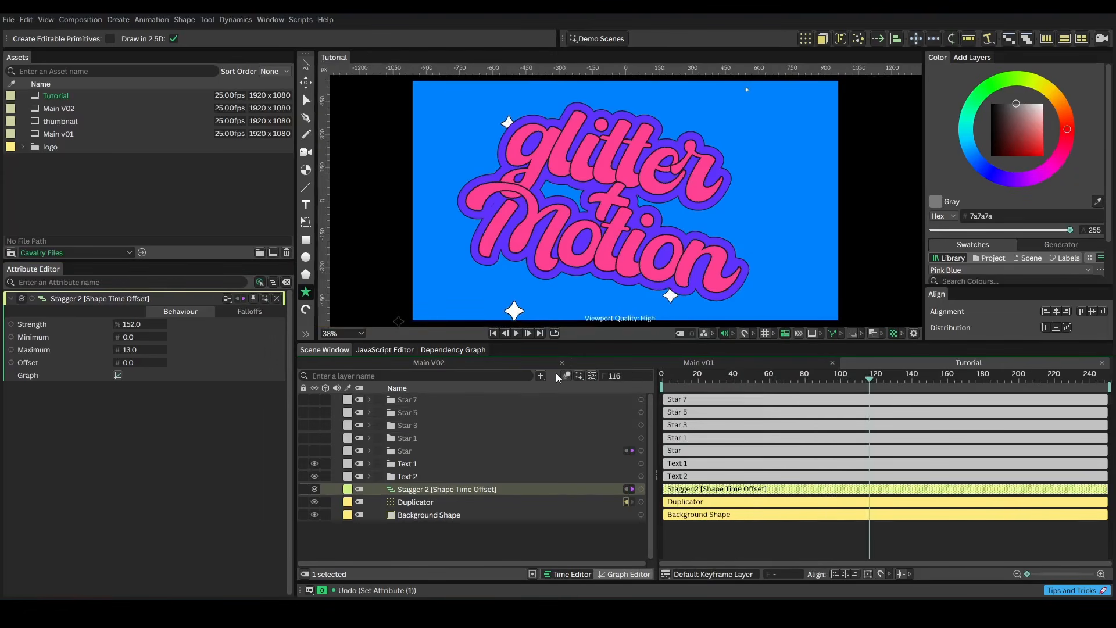
# Add a new Group layer and rename it Auto Stars
pyautogui.click(541, 376)
pyautogui.write('group')
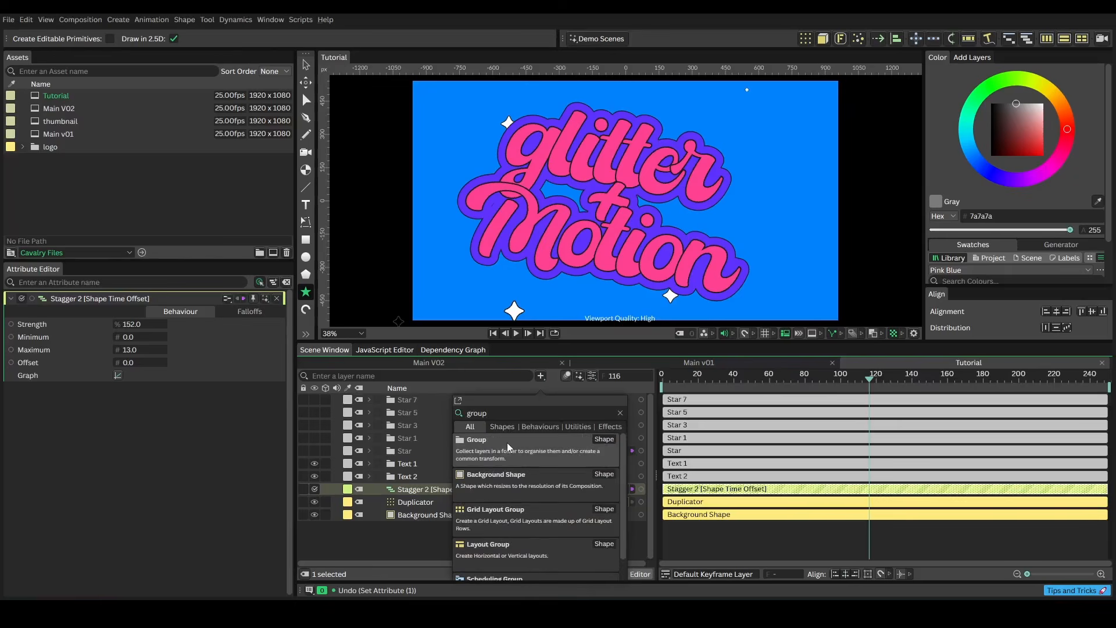
pyautogui.moveTo(507, 442); pyautogui.dragTo(368, 548)
pyautogui.rightClick(401, 528)
pyautogui.click(445, 417)
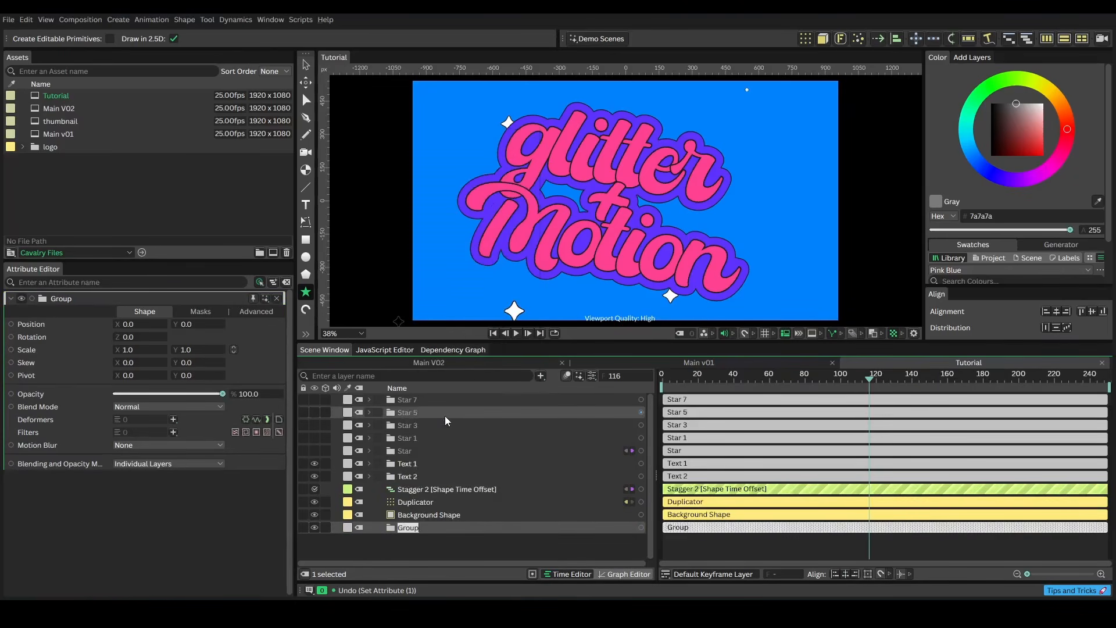
pyautogui.write('Auto Stars')
pyautogui.press('Return')
# Move the Duplicator and its Stagger behaviour into the Auto Stars group
pyautogui.click(433, 502)
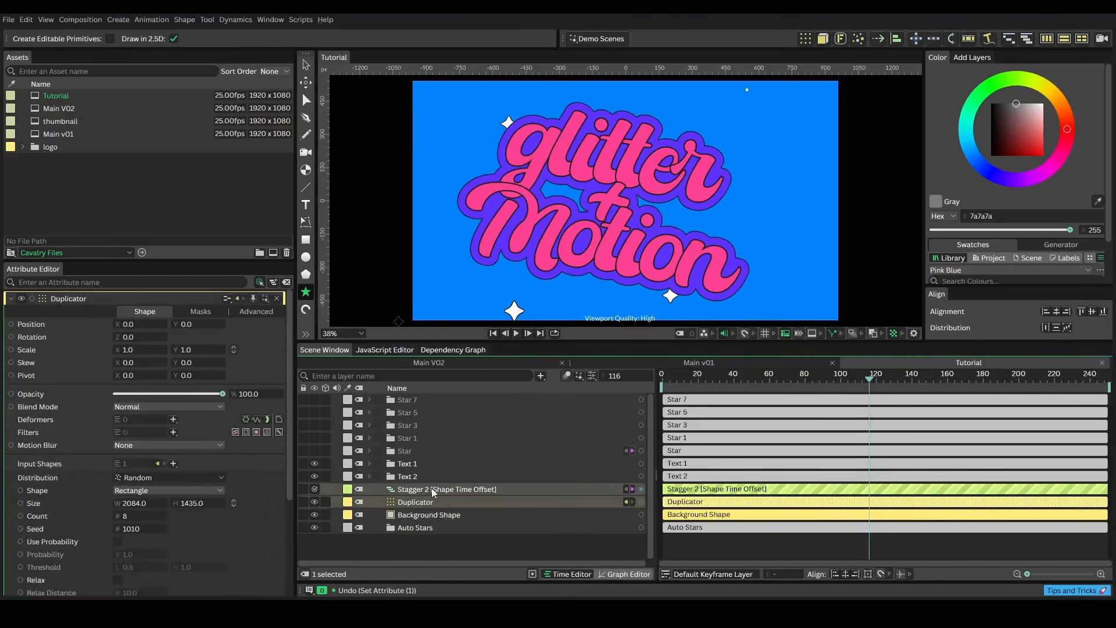
pyautogui.keyDown('shift'); pyautogui.click(429, 489); pyautogui.keyUp('shift')
pyautogui.moveTo(419, 488); pyautogui.dragTo(426, 528)
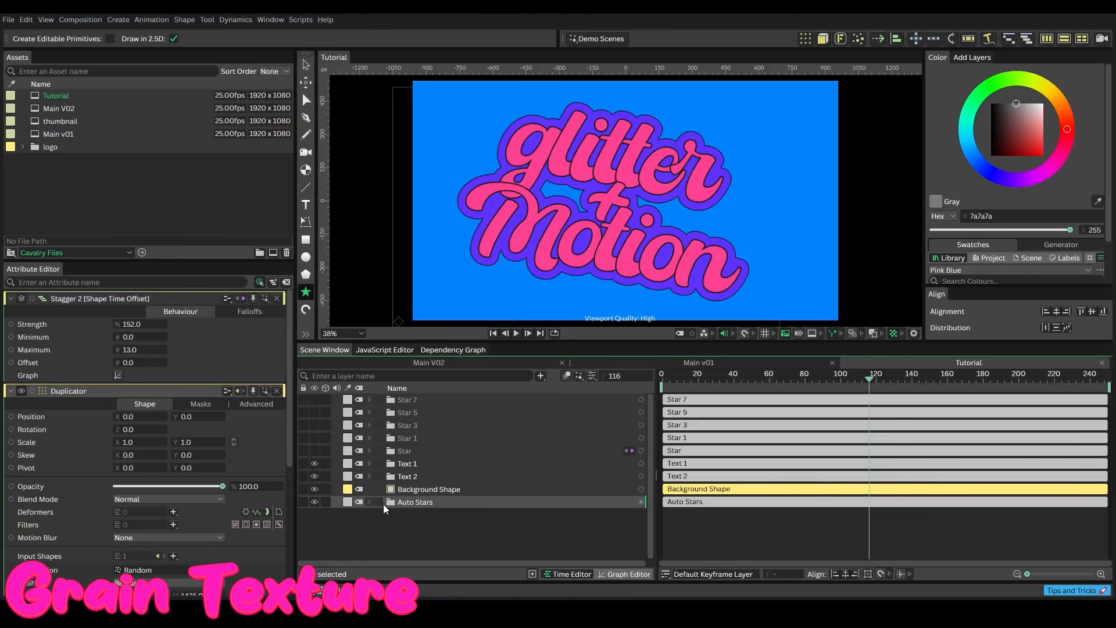
# Put all the scene's layers into one new group and rename it All
pyautogui.click(540, 377)
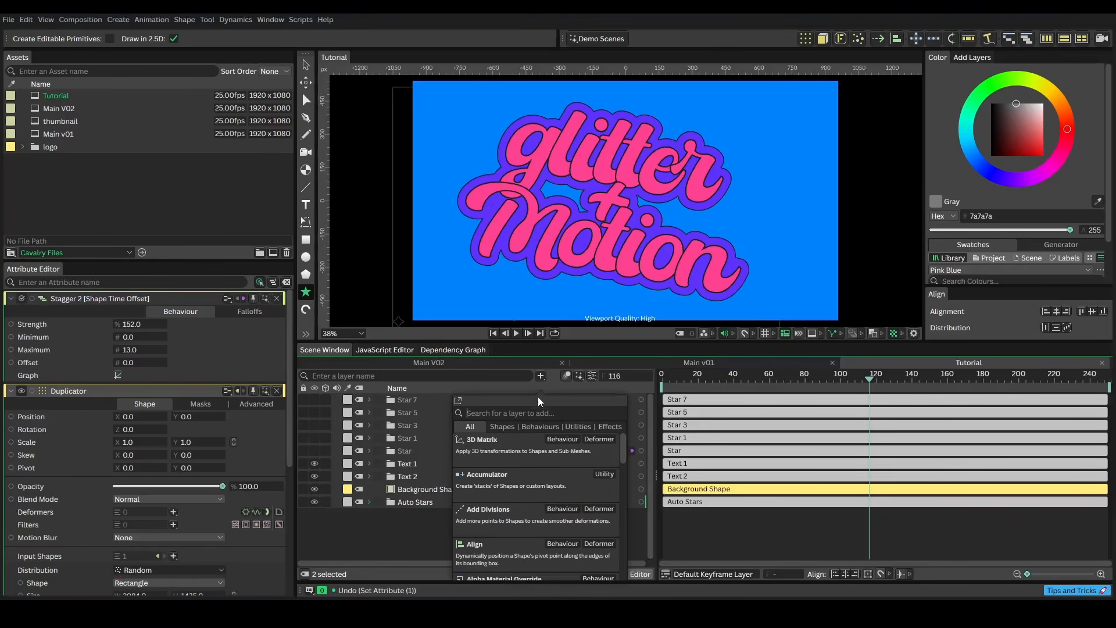
pyautogui.write('group')
pyautogui.moveTo(476, 442); pyautogui.dragTo(402, 510)
pyautogui.click(408, 502)
pyautogui.keyDown('shift'); pyautogui.click(405, 398); pyautogui.keyUp('shift')
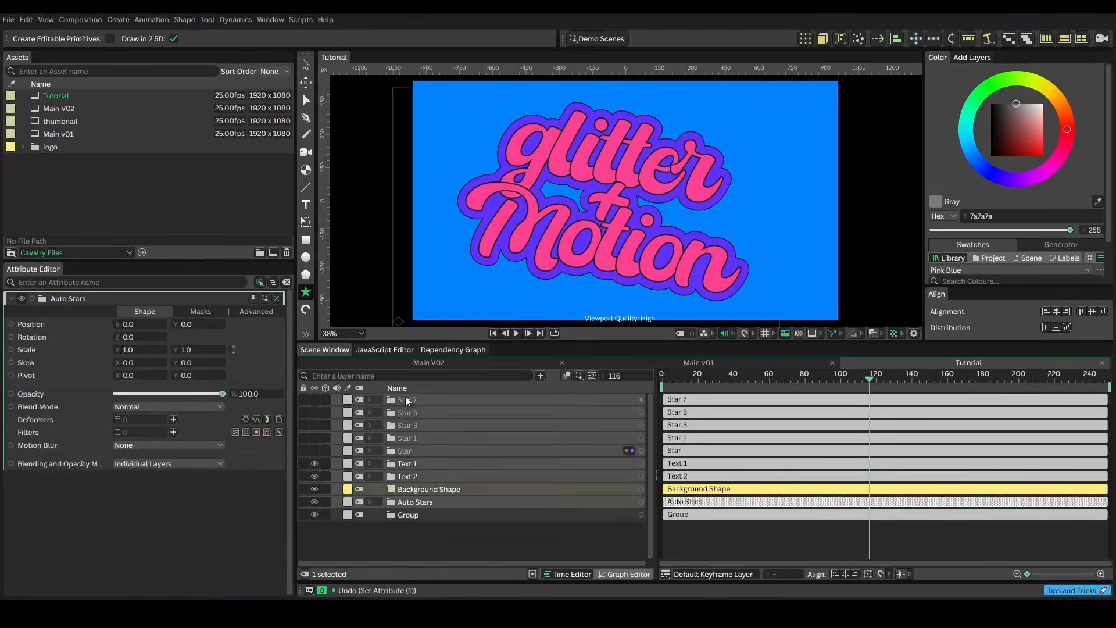
pyautogui.rightClick(401, 400)
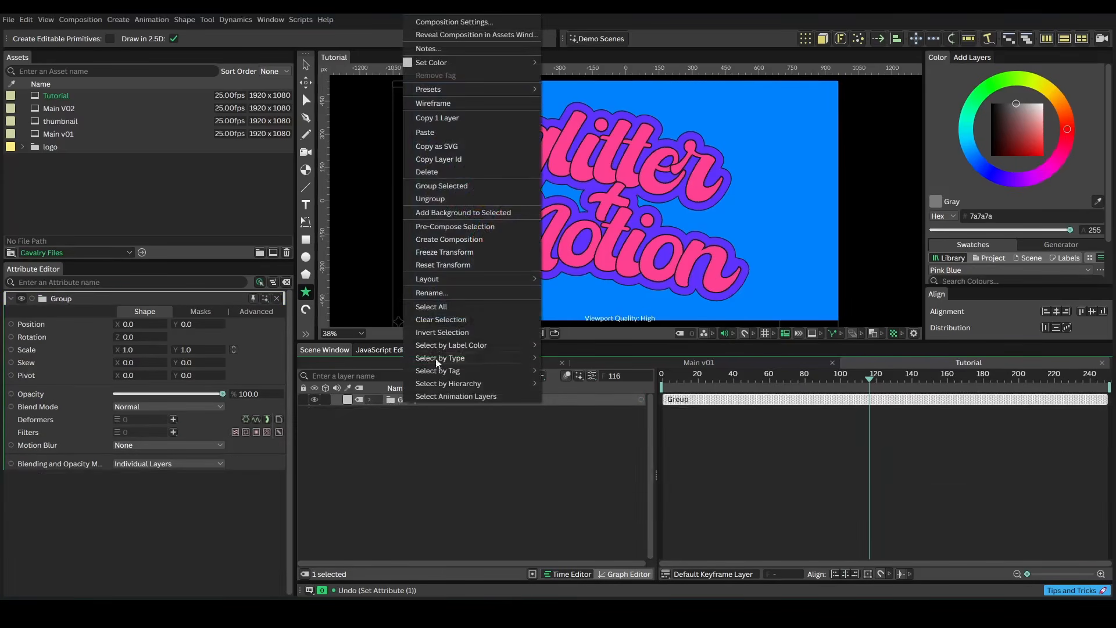
pyautogui.click(438, 289)
pyautogui.click(410, 401)
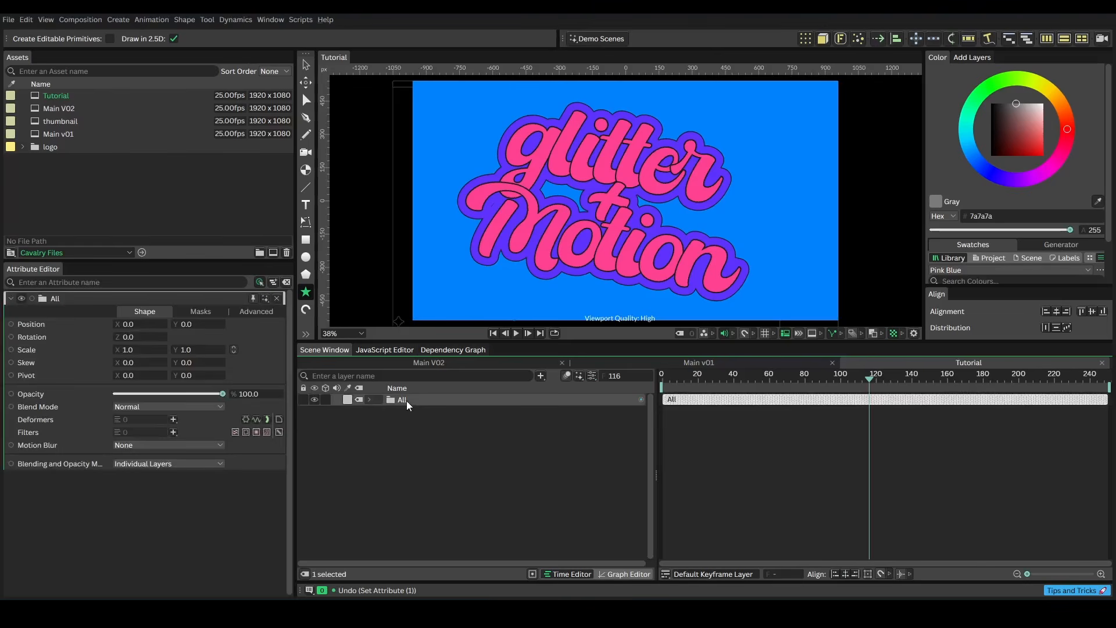
# Add a Grain filter to the All group
pyautogui.click(173, 432)
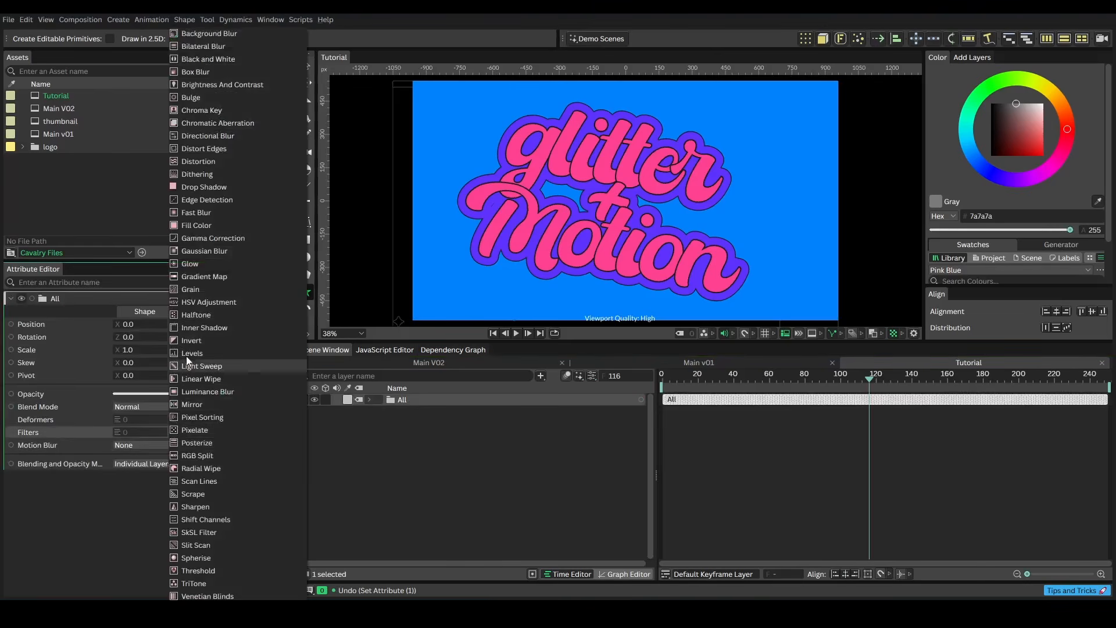
pyautogui.click(203, 288)
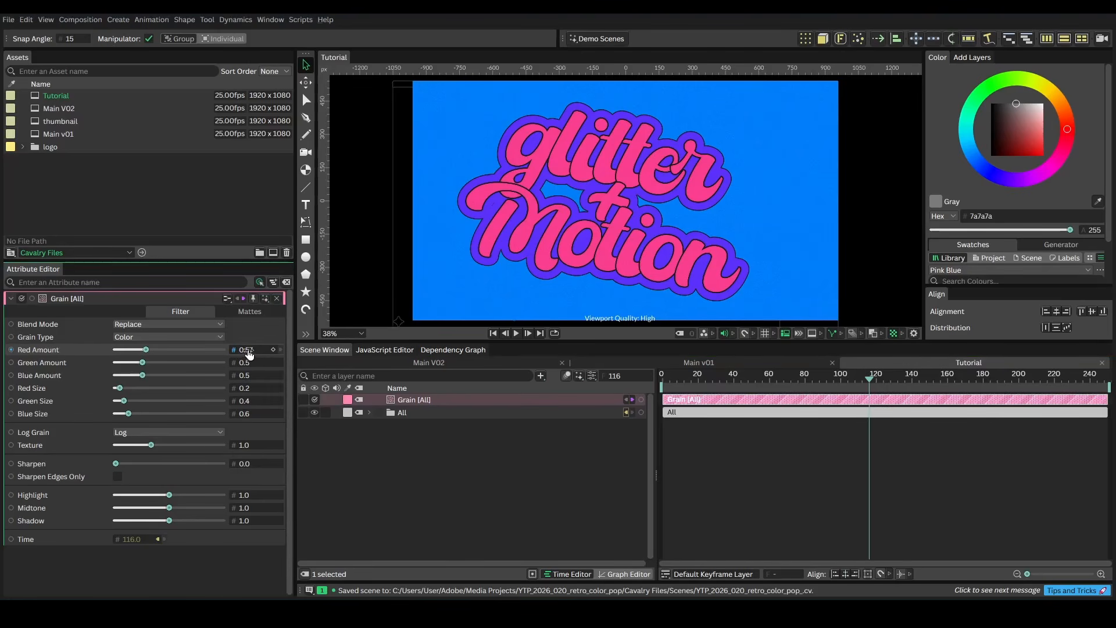
# Set the Grain's red, green and blue amounts to 0.57, their sizes to 0, and texture to about 1.19
pyautogui.moveTo(248, 365); pyautogui.dragTo(259, 381)
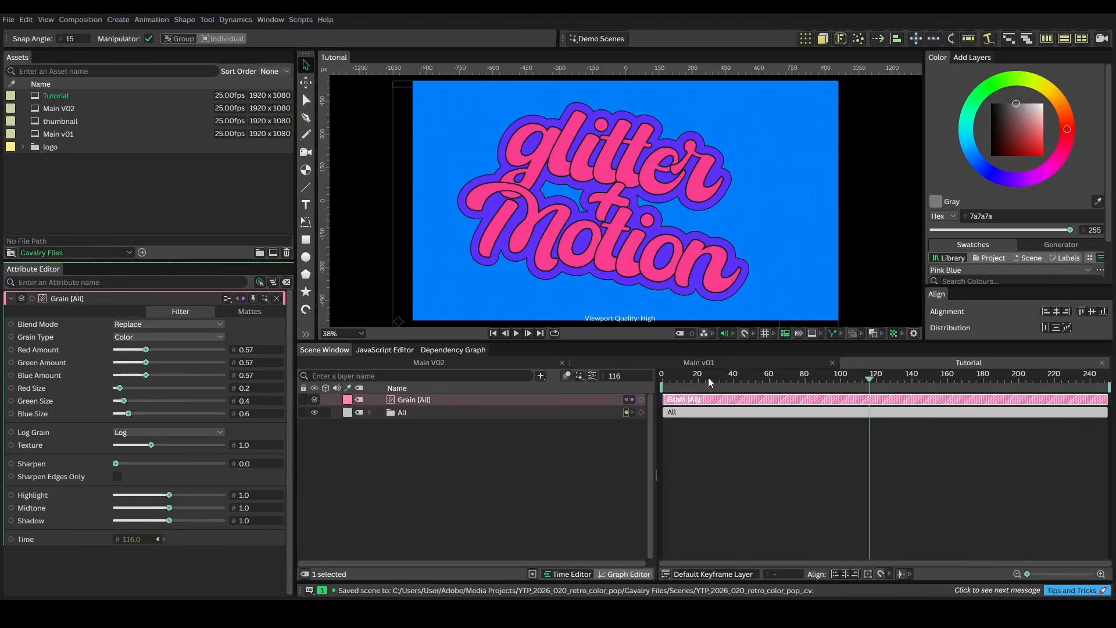
pyautogui.moveTo(708, 378); pyautogui.dragTo(650, 382)
pyautogui.press('space')
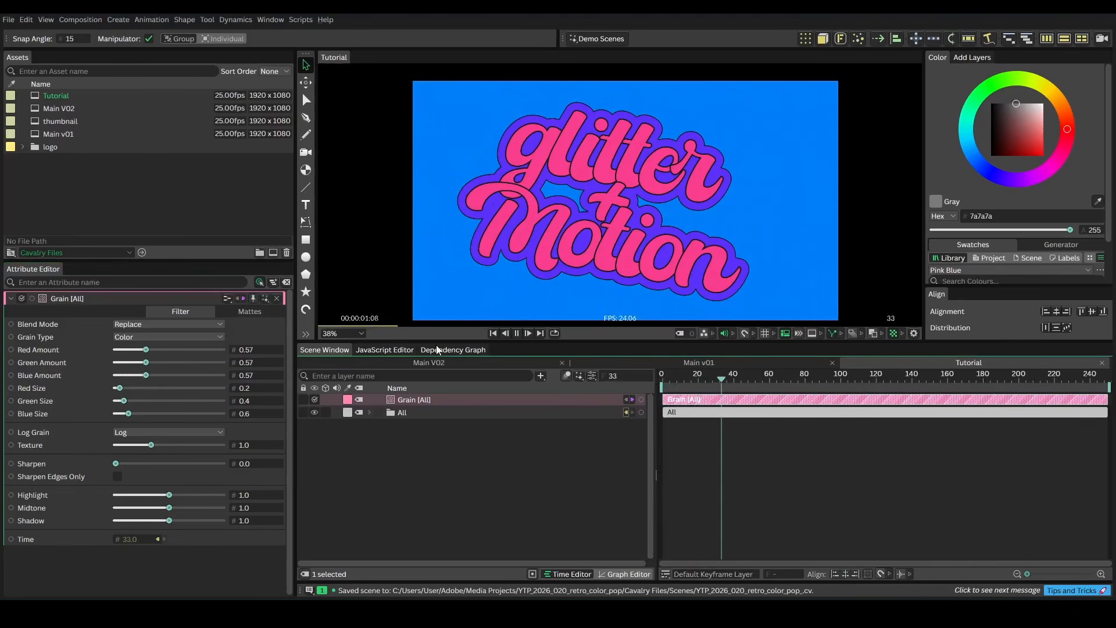
pyautogui.press('space')
pyautogui.moveTo(119, 388); pyautogui.dragTo(110, 414)
pyautogui.moveTo(151, 445); pyautogui.dragTo(156, 445)
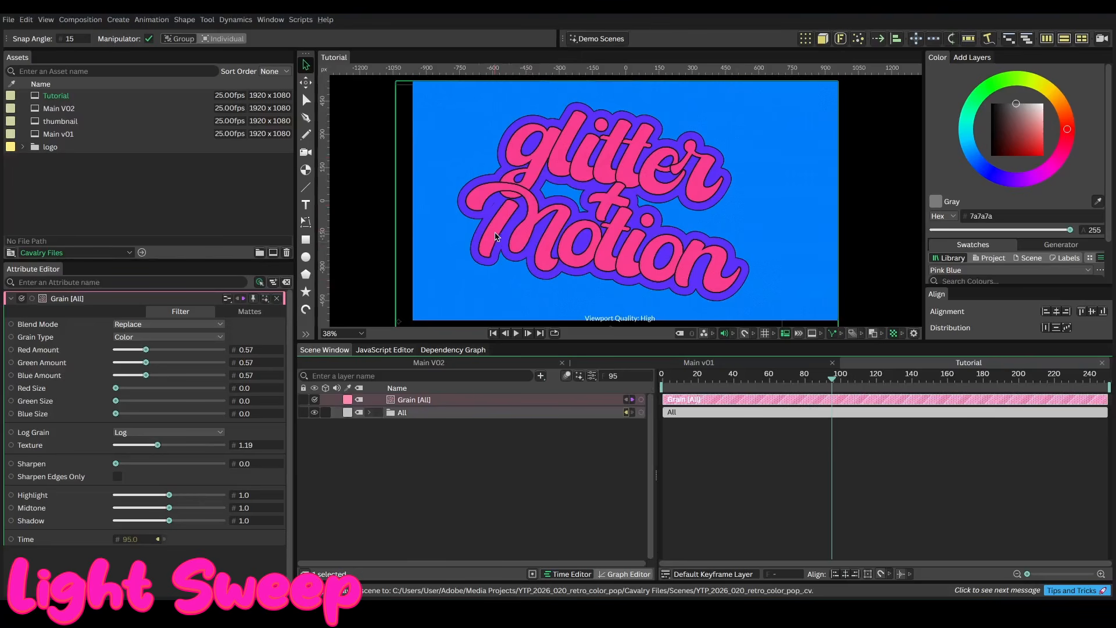
# Expand the All group and Text 1, and add a Light Sweep filter to the glitter + Motion text
pyautogui.click(400, 416)
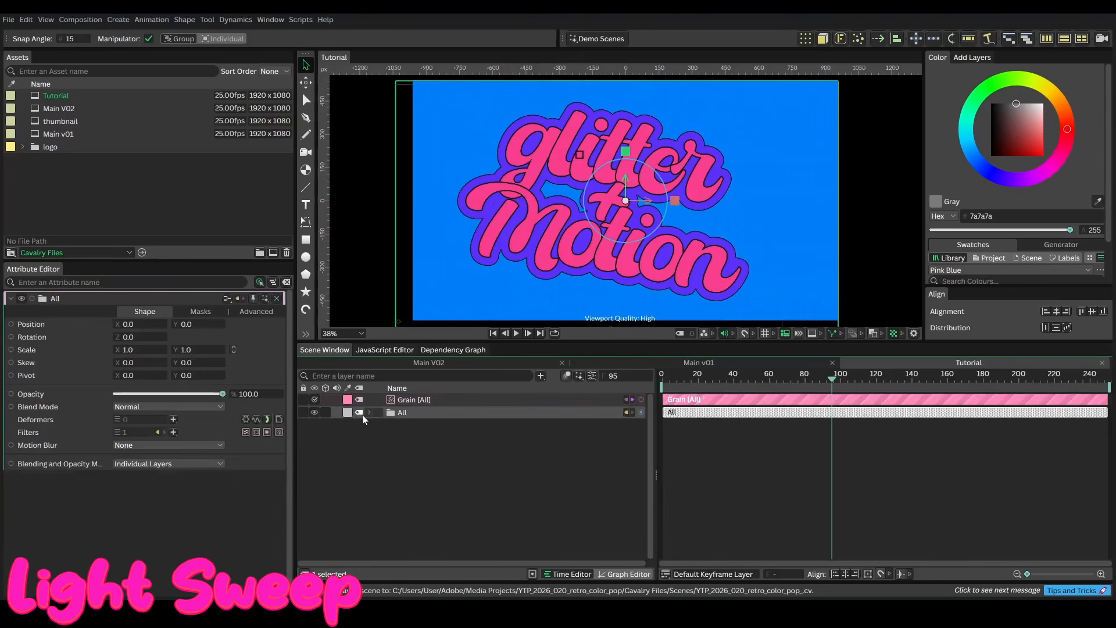
pyautogui.click(369, 413)
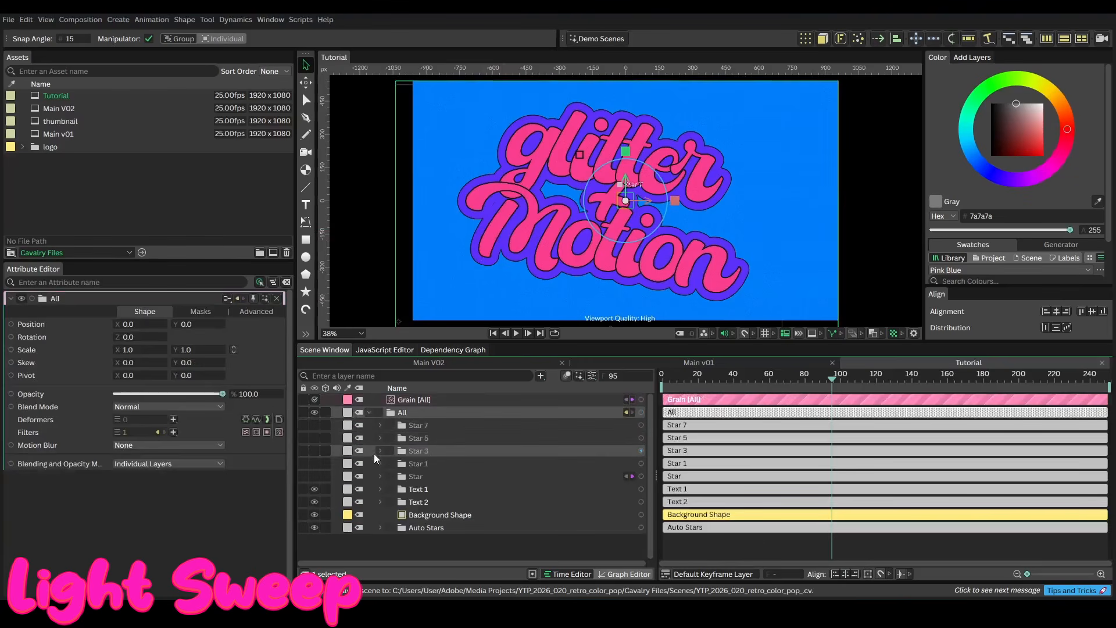
pyautogui.click(379, 489)
pyautogui.click(438, 503)
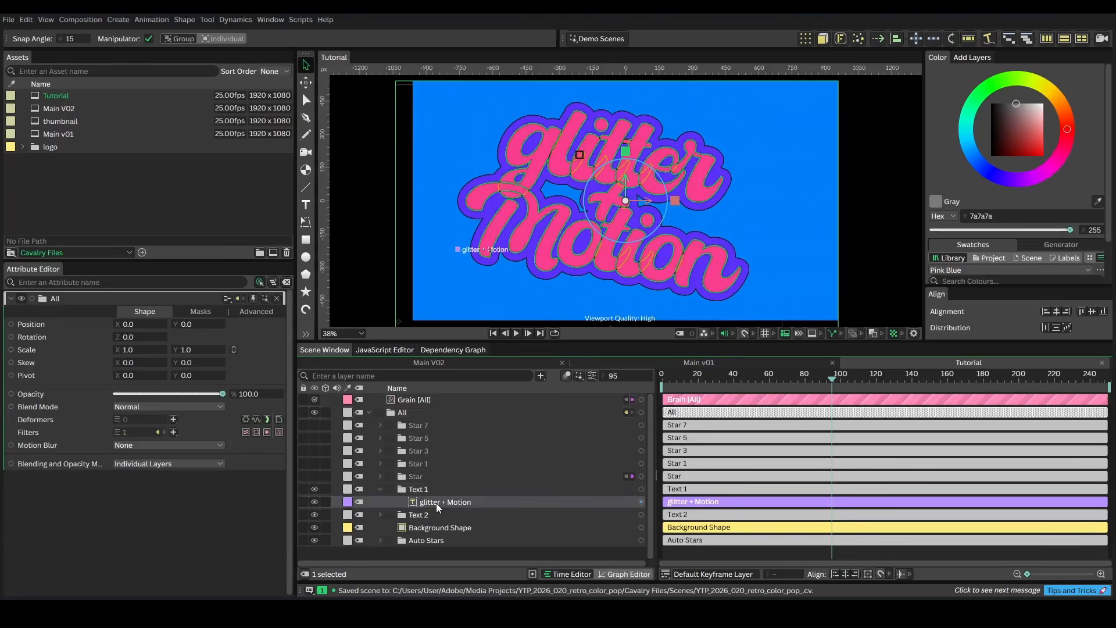
pyautogui.click(173, 433)
pyautogui.click(198, 366)
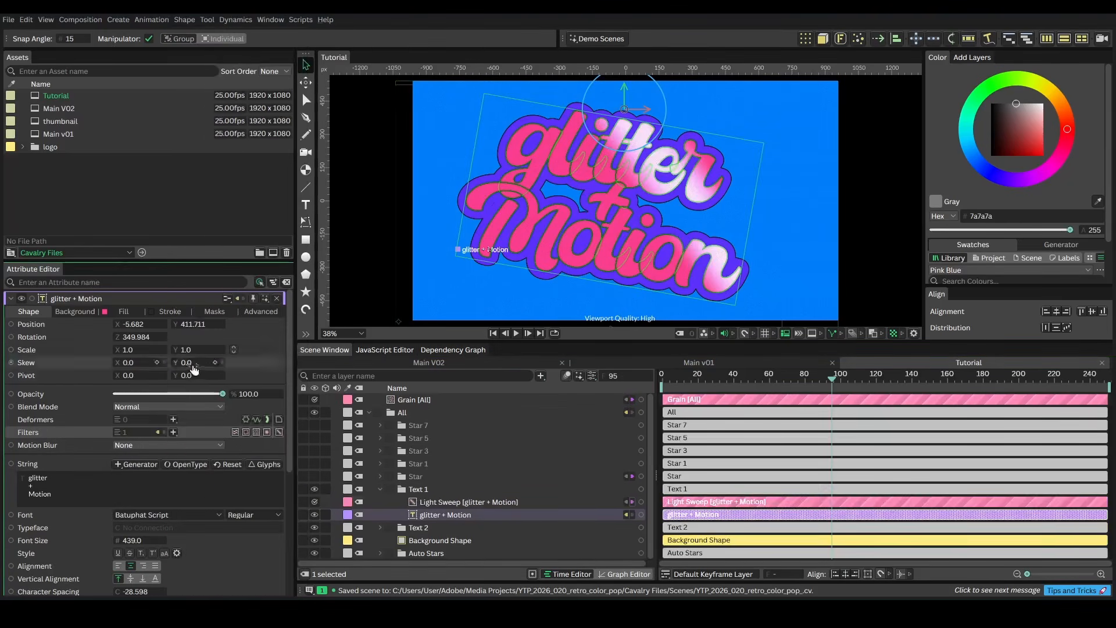
# Move the Light Sweep's centre onto the text and set its direction to 31
pyautogui.click(447, 501)
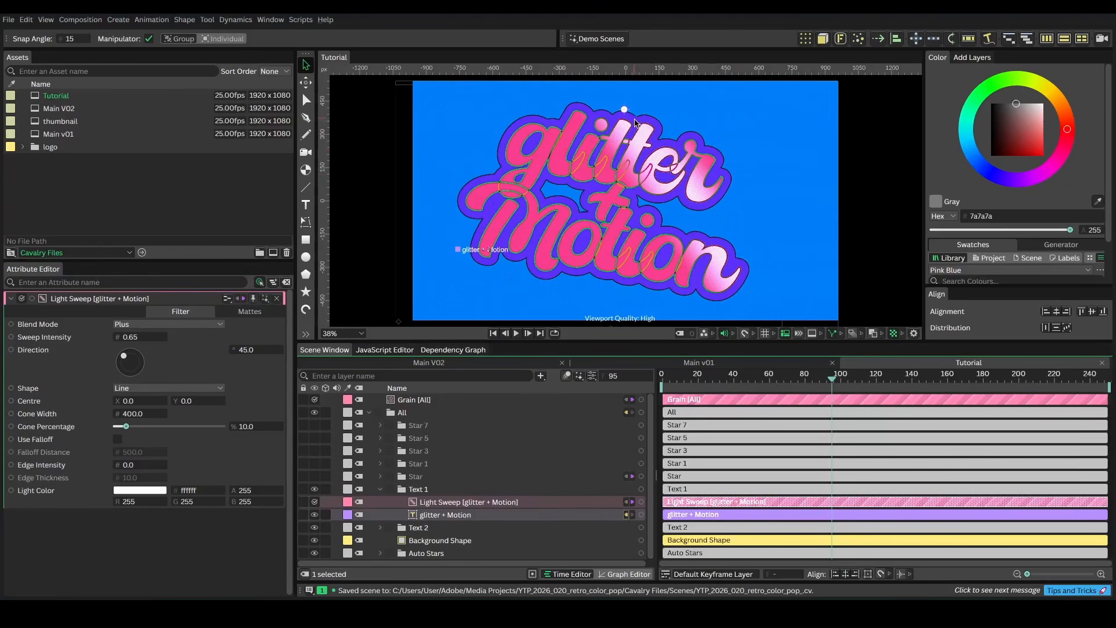
pyautogui.moveTo(624, 109); pyautogui.dragTo(566, 171)
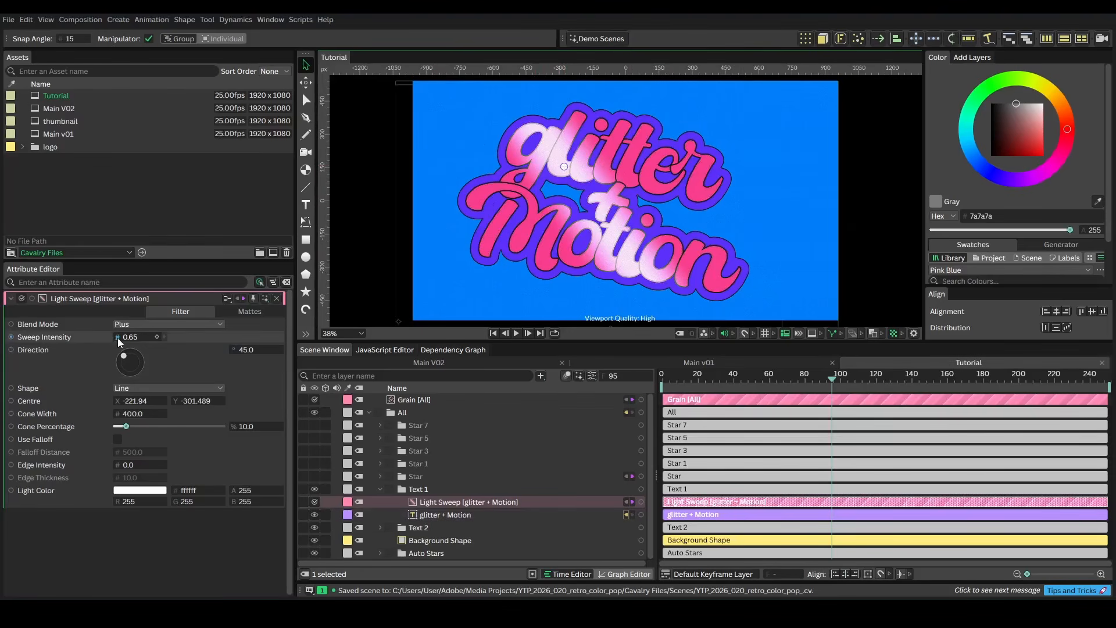
pyautogui.moveTo(252, 355); pyautogui.dragTo(239, 363)
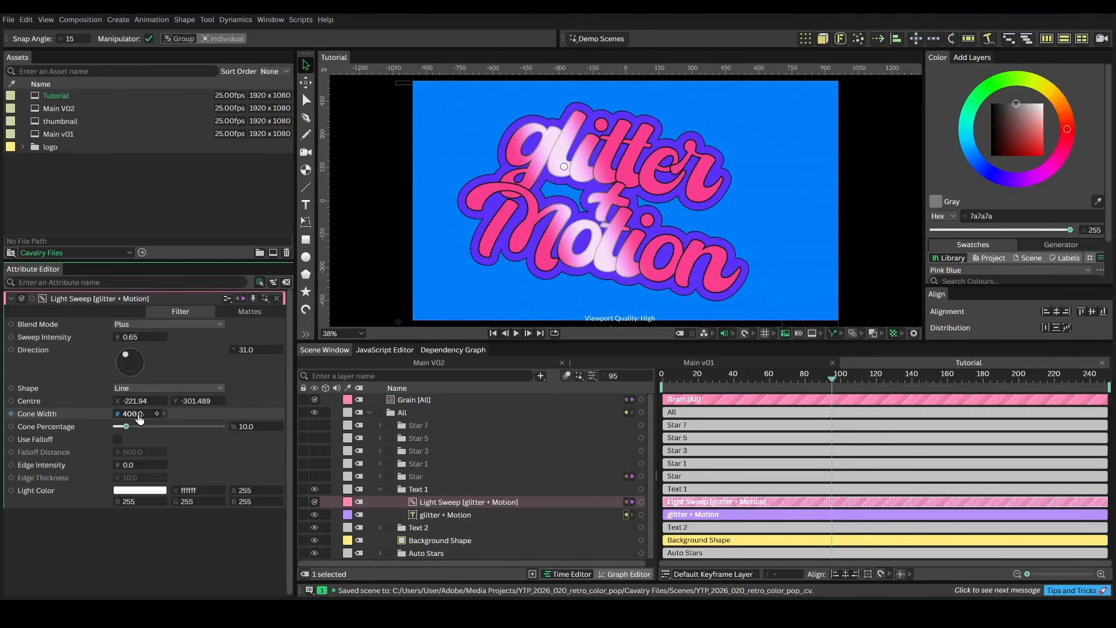
# Set the Light Sweep's cone width to 59, cone percentage to 100 and sweep intensity to 0.92
pyautogui.moveTo(139, 416)
pyautogui.mouseDown()
pyautogui.moveTo(45, 456)
pyautogui.moveTo(140, 416)
pyautogui.mouseUp()
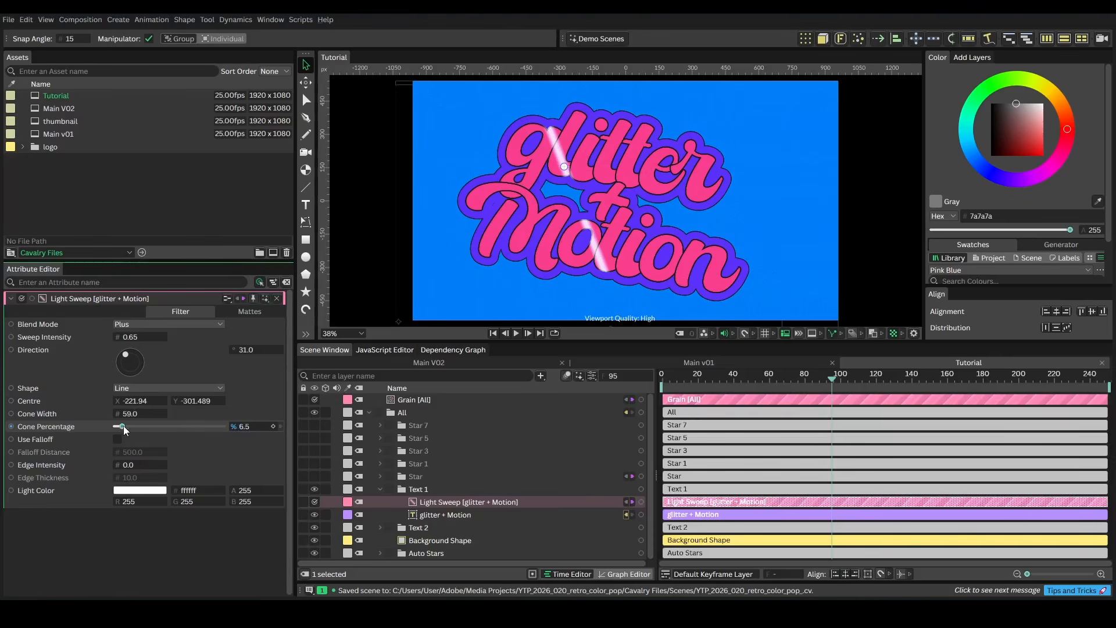
pyautogui.moveTo(126, 426); pyautogui.dragTo(223, 426)
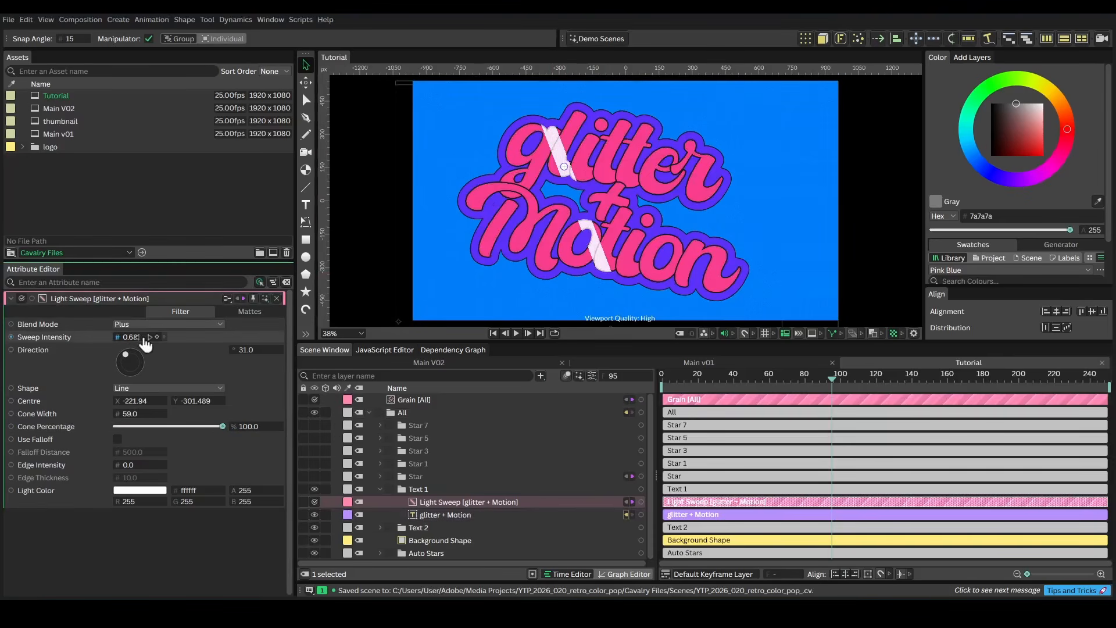
pyautogui.moveTo(143, 338)
pyautogui.mouseDown()
pyautogui.moveTo(156, 340)
pyautogui.moveTo(141, 349)
pyautogui.mouseUp()
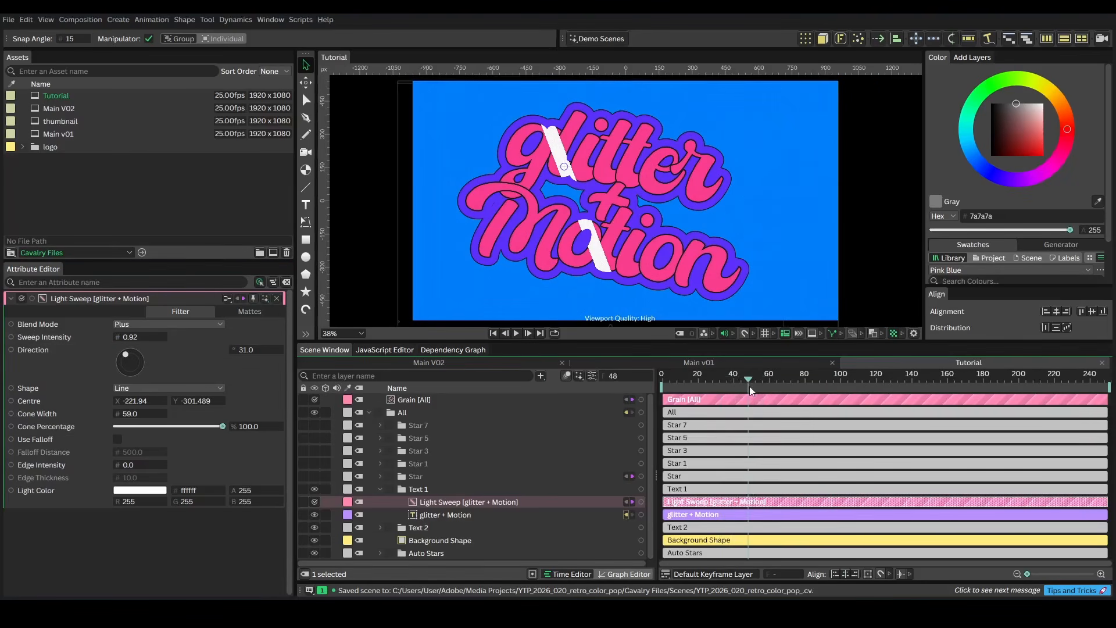
# At frame 57, move the sweep's centre off the text's upper left and keyframe its X and Y
pyautogui.moveTo(748, 386)
pyautogui.mouseDown()
pyautogui.moveTo(735, 387)
pyautogui.moveTo(771, 387)
pyautogui.moveTo(764, 379)
pyautogui.mouseUp()
pyautogui.hotkey('ctrl', 'z')
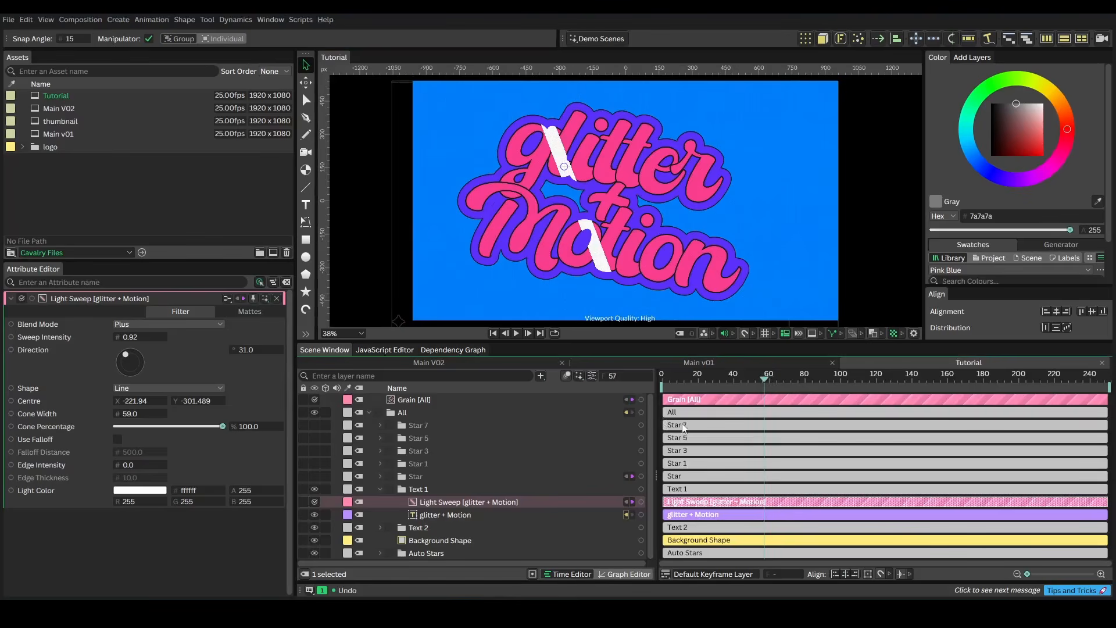
pyautogui.moveTo(564, 166); pyautogui.dragTo(457, 224)
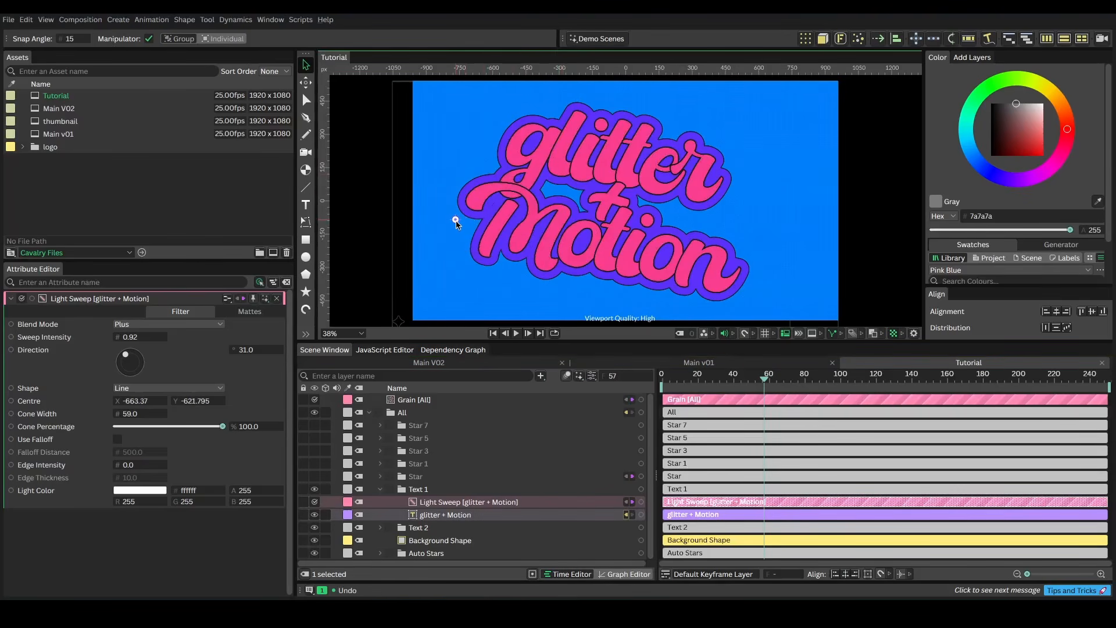
pyautogui.click(158, 401)
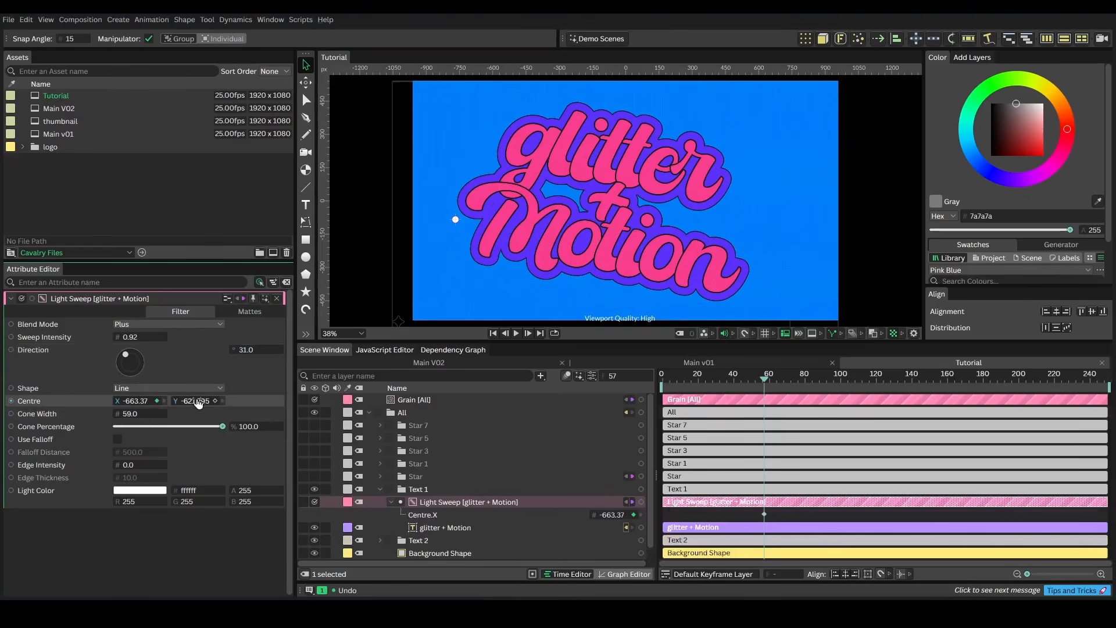
pyautogui.click(215, 401)
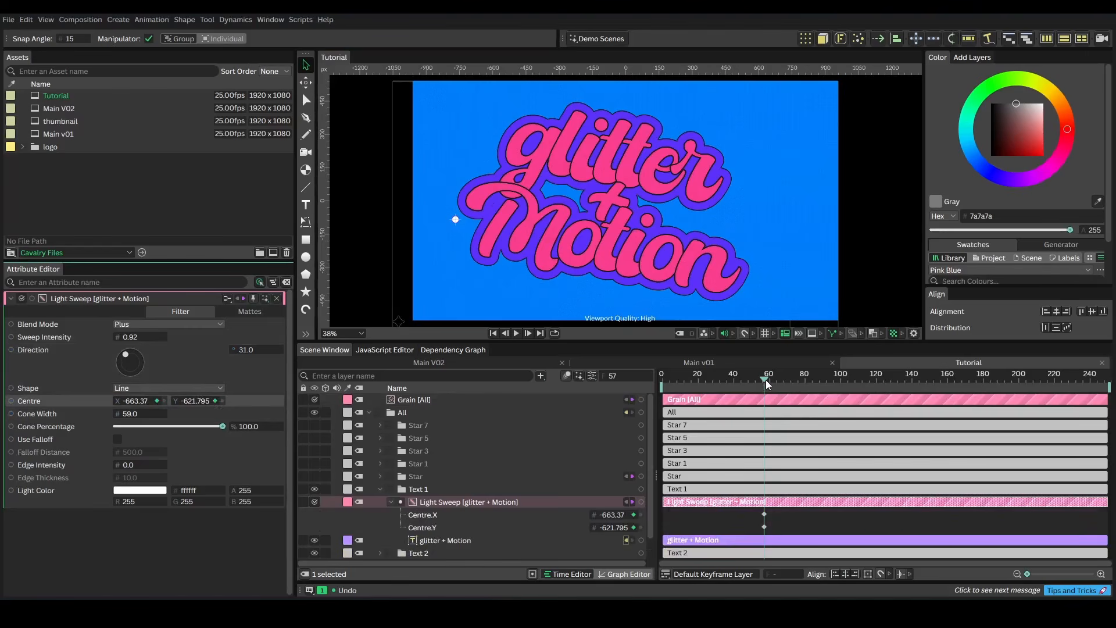
# At a later frame, move the sweep's centre past the text's right side to animate the sweep
pyautogui.moveTo(766, 379); pyautogui.dragTo(793, 382)
pyautogui.moveTo(455, 219); pyautogui.dragTo(756, 197)
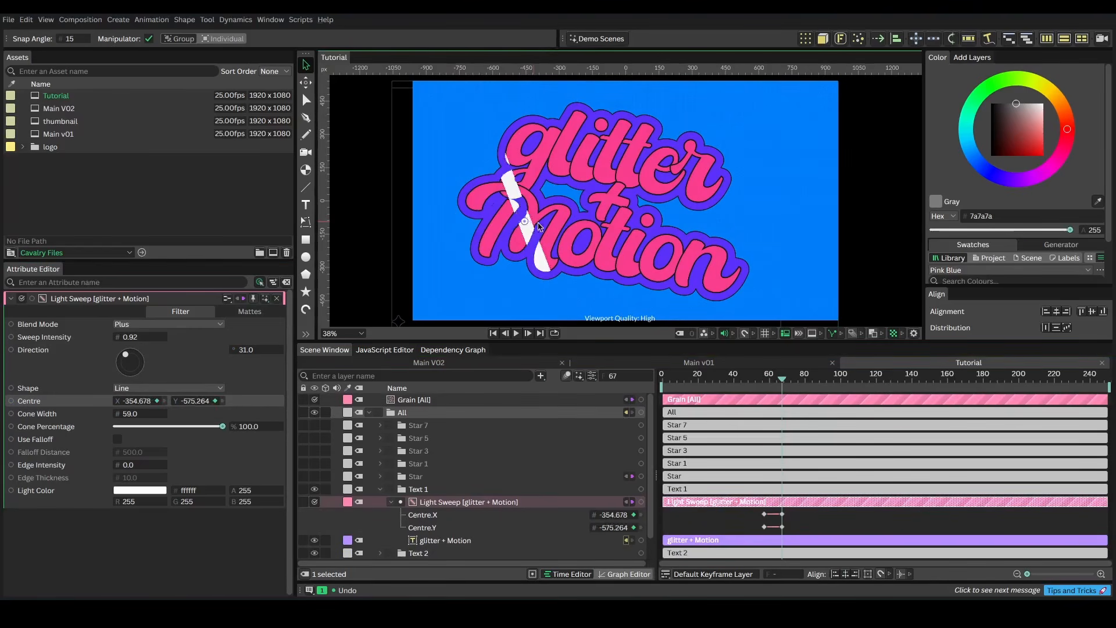
pyautogui.click(755, 378)
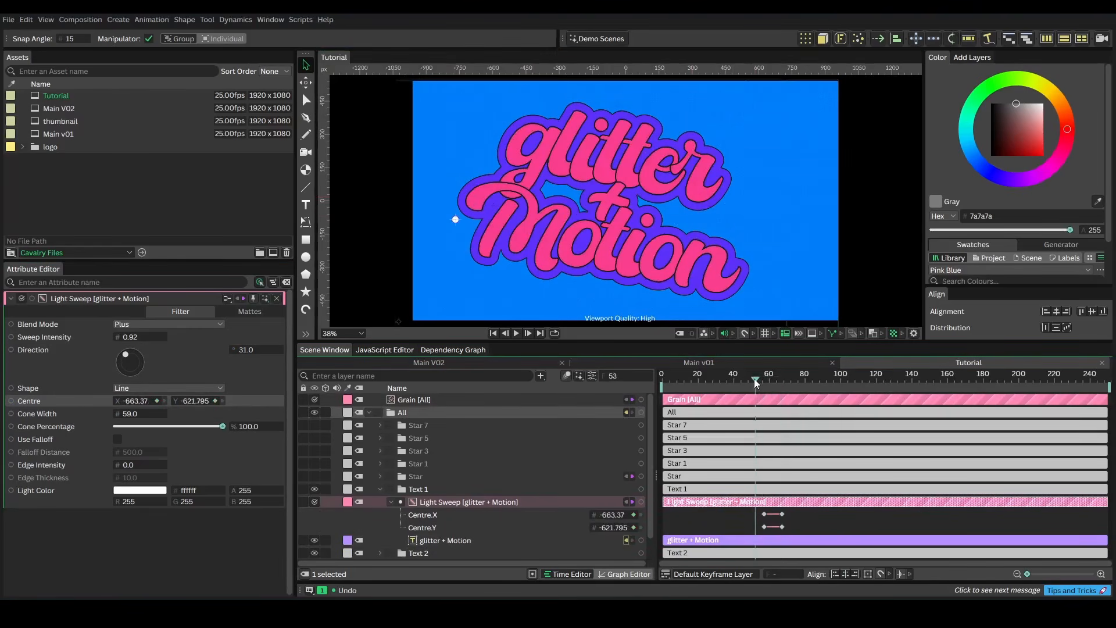
pyautogui.moveTo(755, 379); pyautogui.dragTo(785, 379)
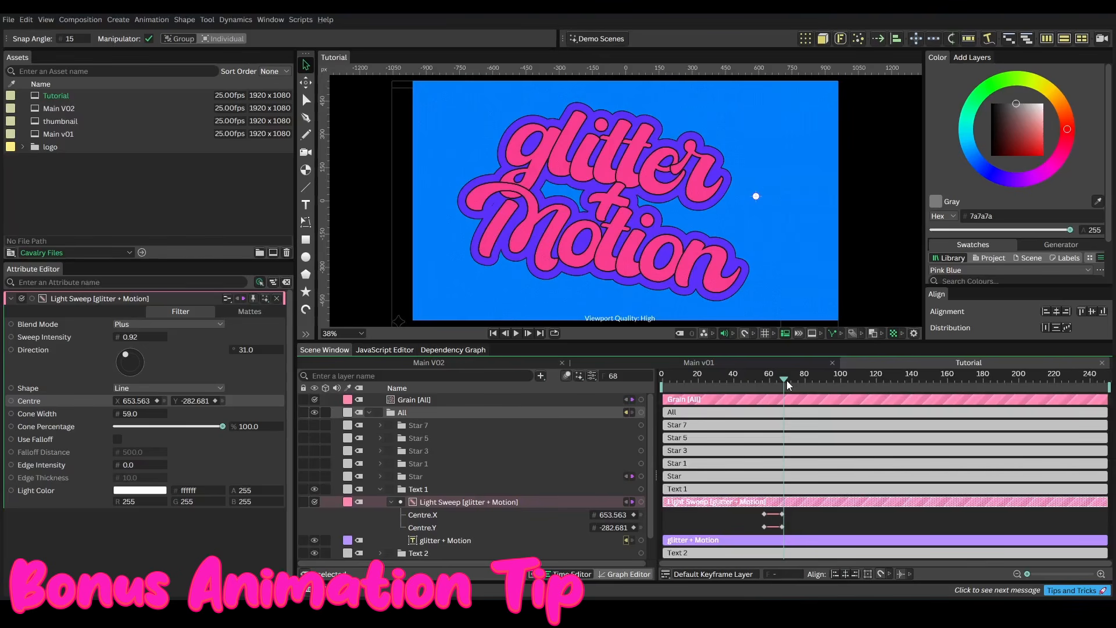
# Collapse the Light Sweep and Text 1 layers and hide the Text 2 layer
pyautogui.click(391, 501)
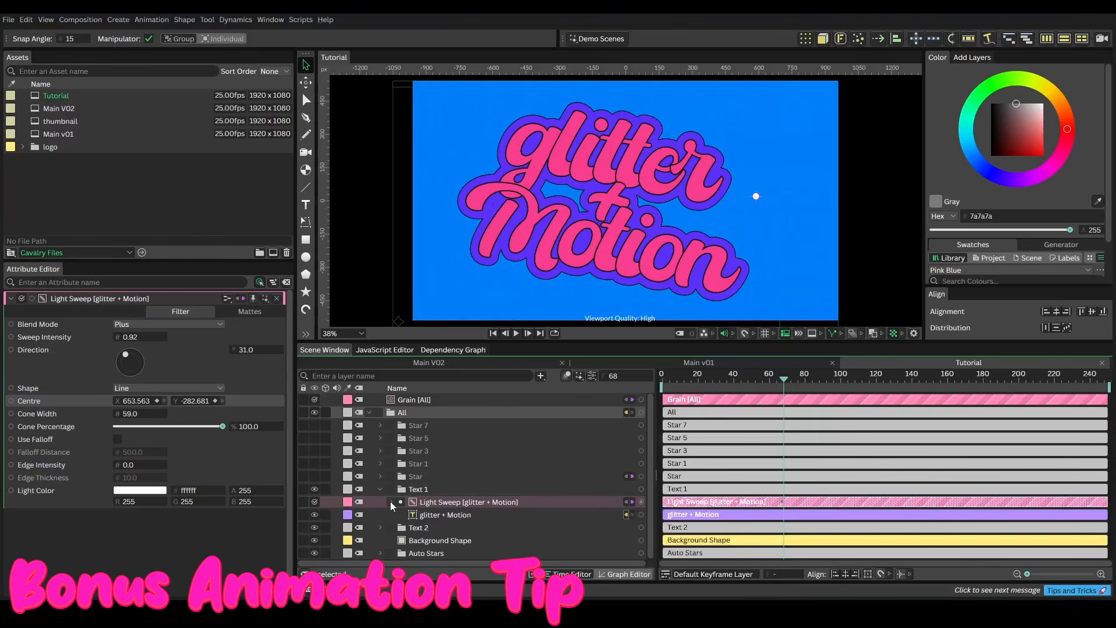
pyautogui.click(347, 515)
pyautogui.click(380, 489)
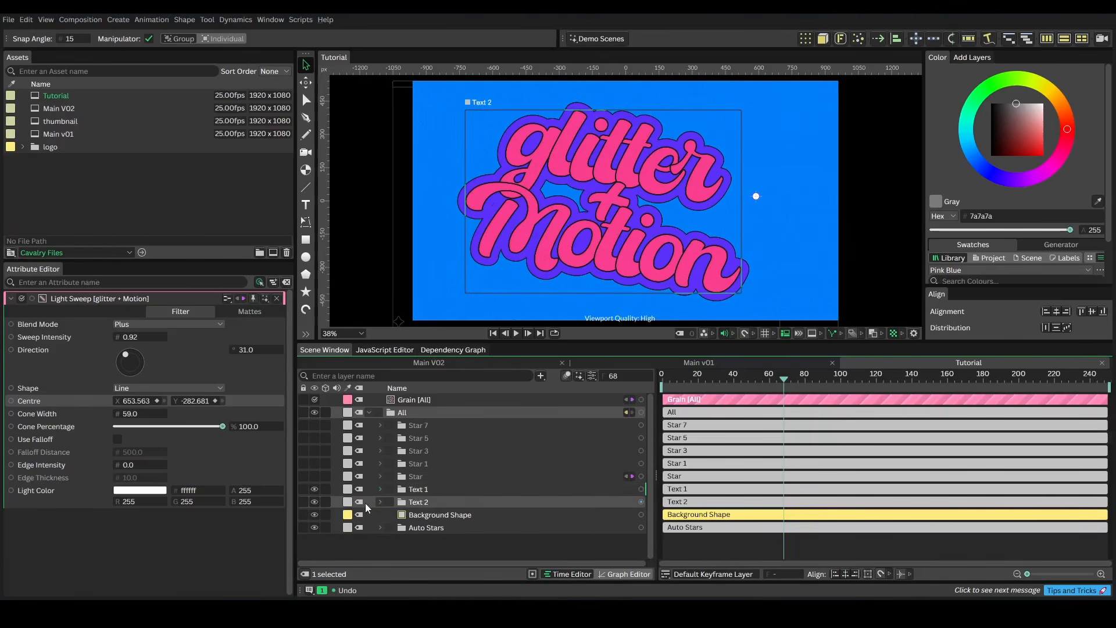
pyautogui.click(312, 503)
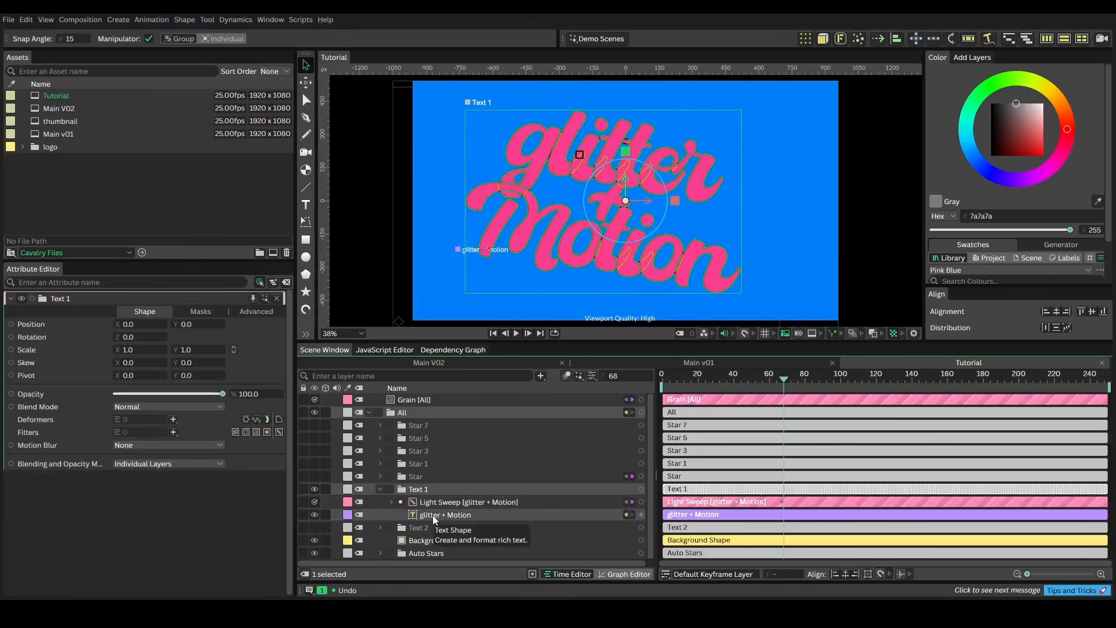
# Add a Sub-String manipulator to the glitter + Motion text's string manipulators
pyautogui.click(432, 515)
pyautogui.moveTo(287, 403); pyautogui.dragTo(285, 507)
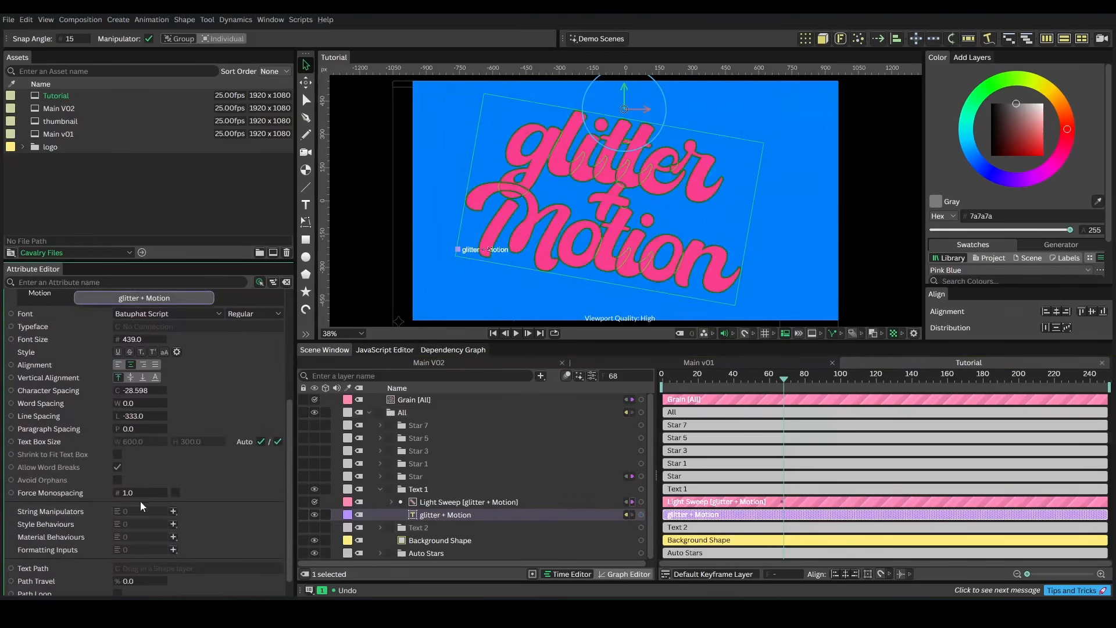
pyautogui.click(173, 511)
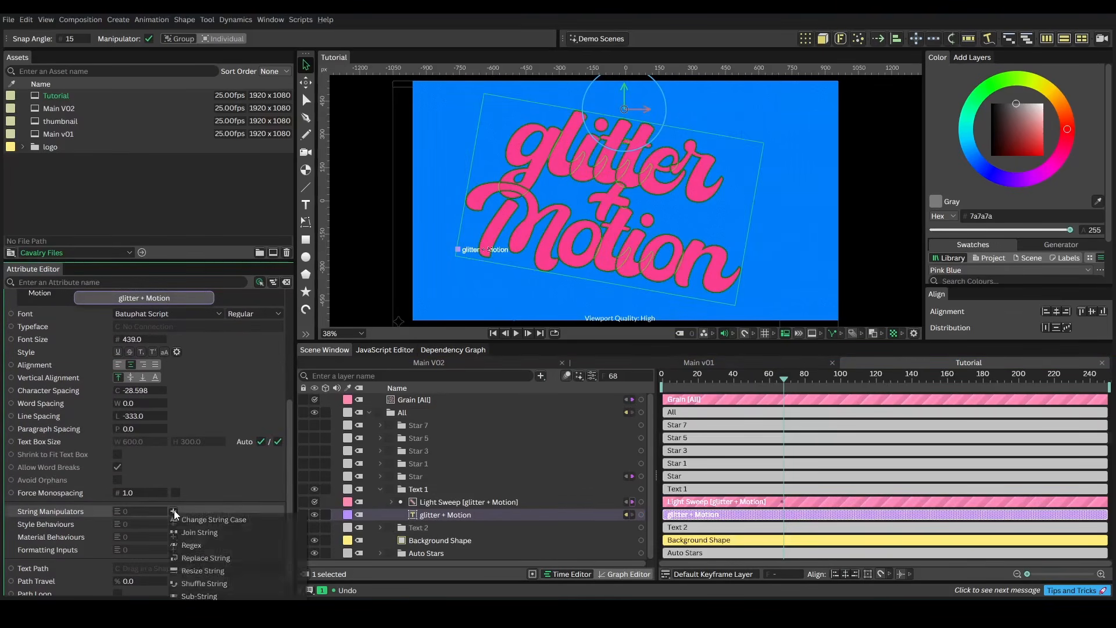
pyautogui.click(210, 596)
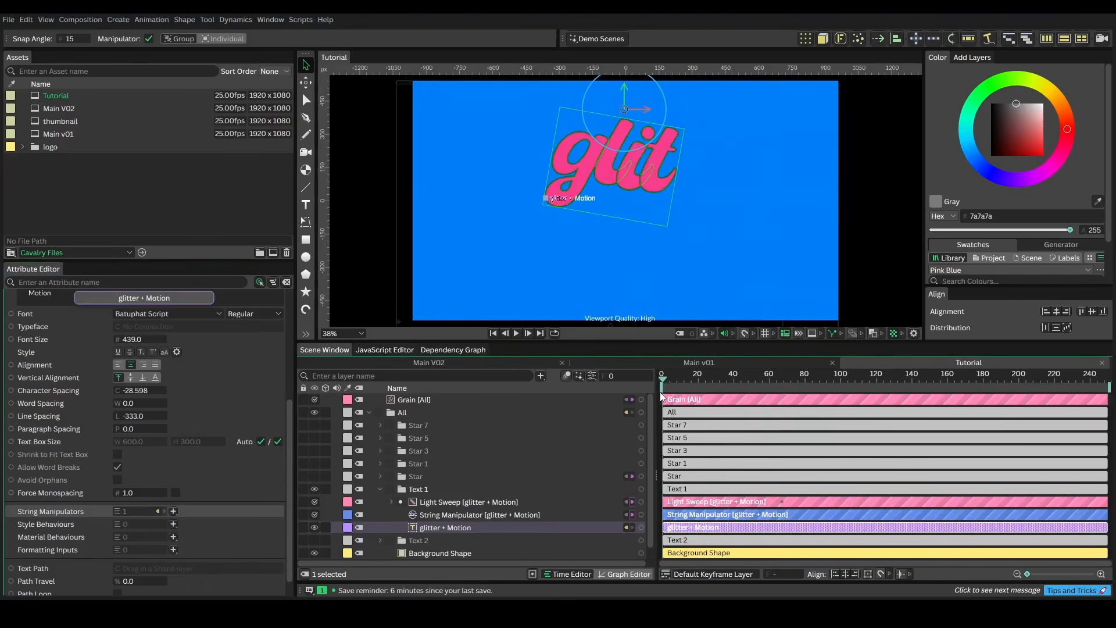
# Select the Sub-String manipulator, set its End Position to 0 and keyframe it at frame 2
pyautogui.click(448, 513)
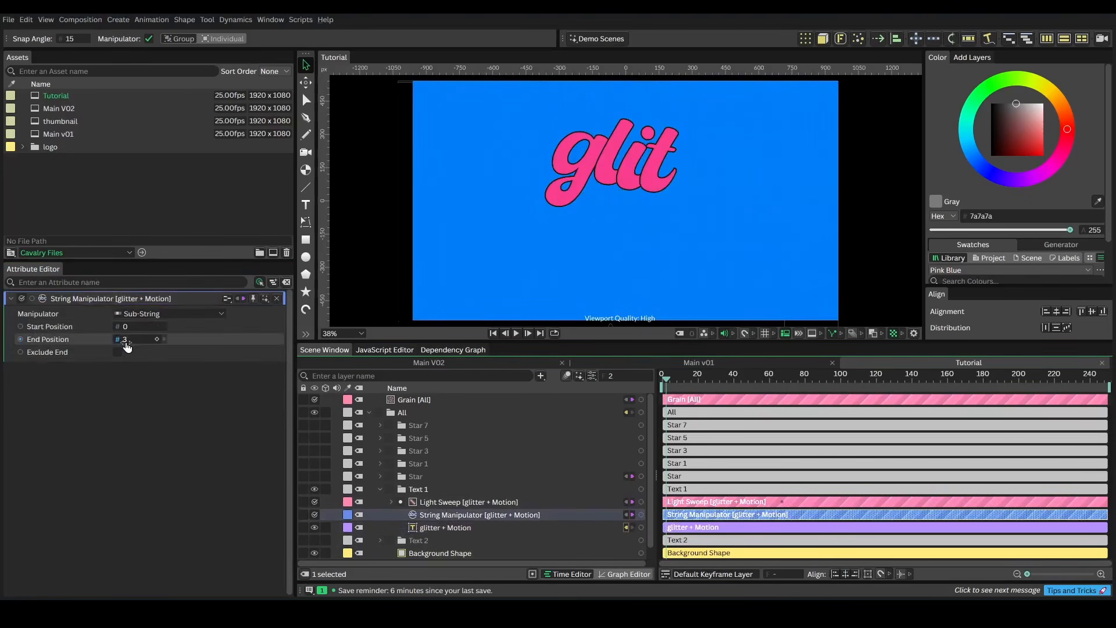
pyautogui.moveTo(126, 342); pyautogui.dragTo(119, 343)
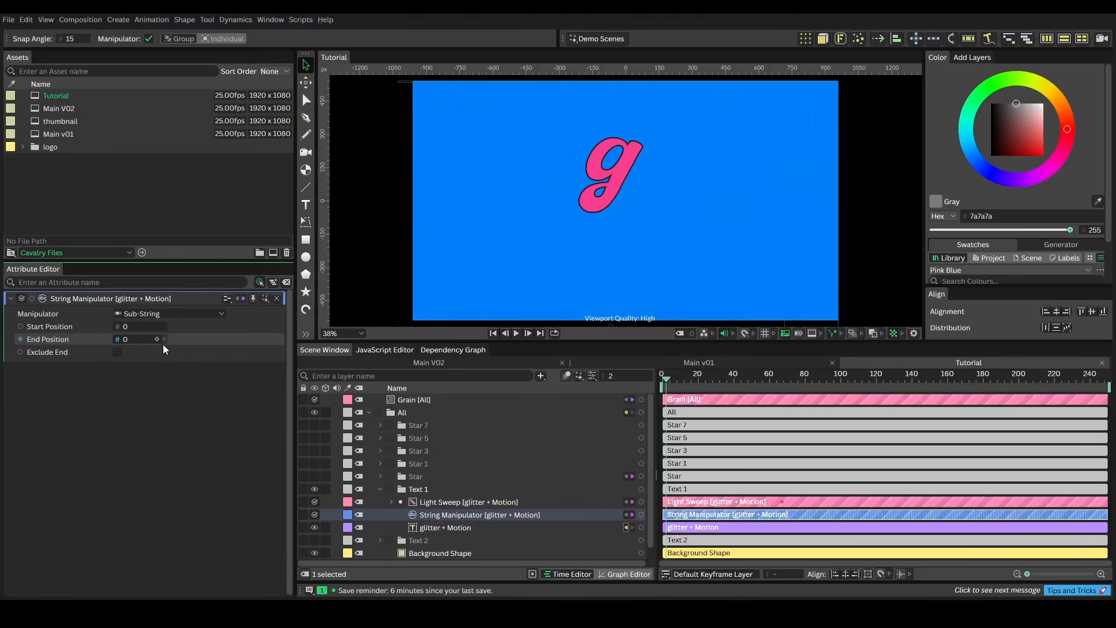
pyautogui.click(157, 339)
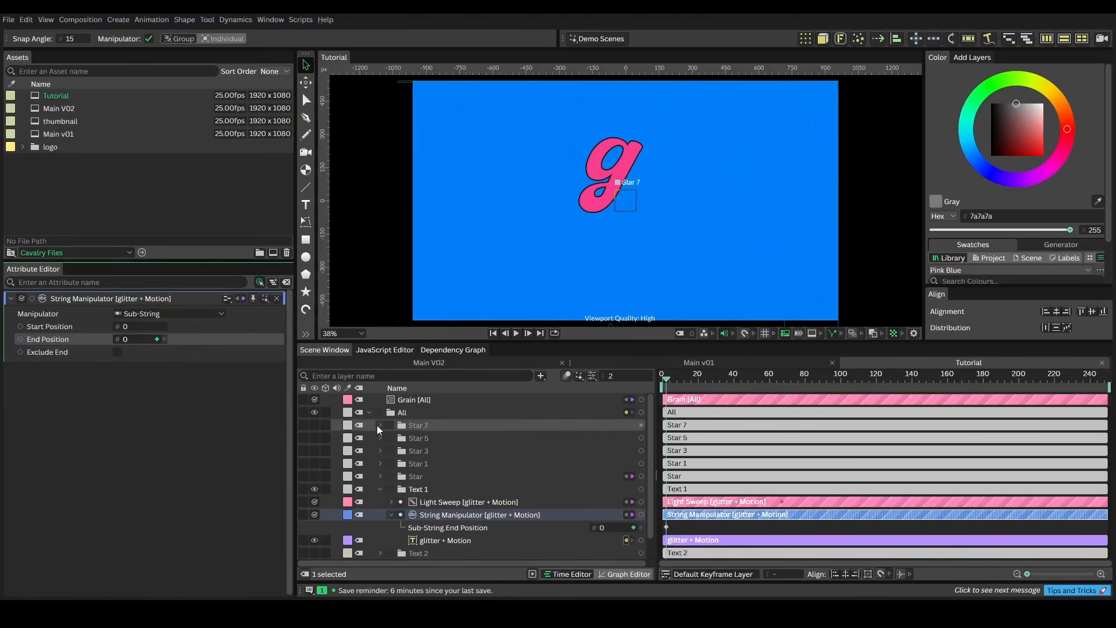
# At frame 55, set the Sub-String End Position to 18 to reveal the full text
pyautogui.moveTo(668, 379); pyautogui.dragTo(762, 386)
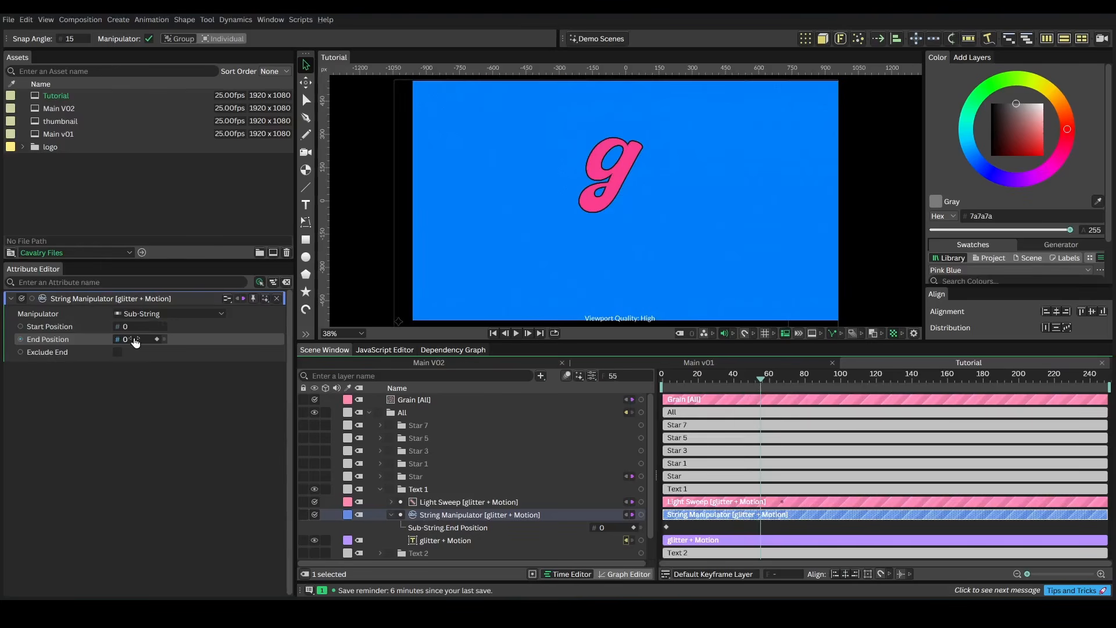
pyautogui.moveTo(133, 342); pyautogui.dragTo(144, 344)
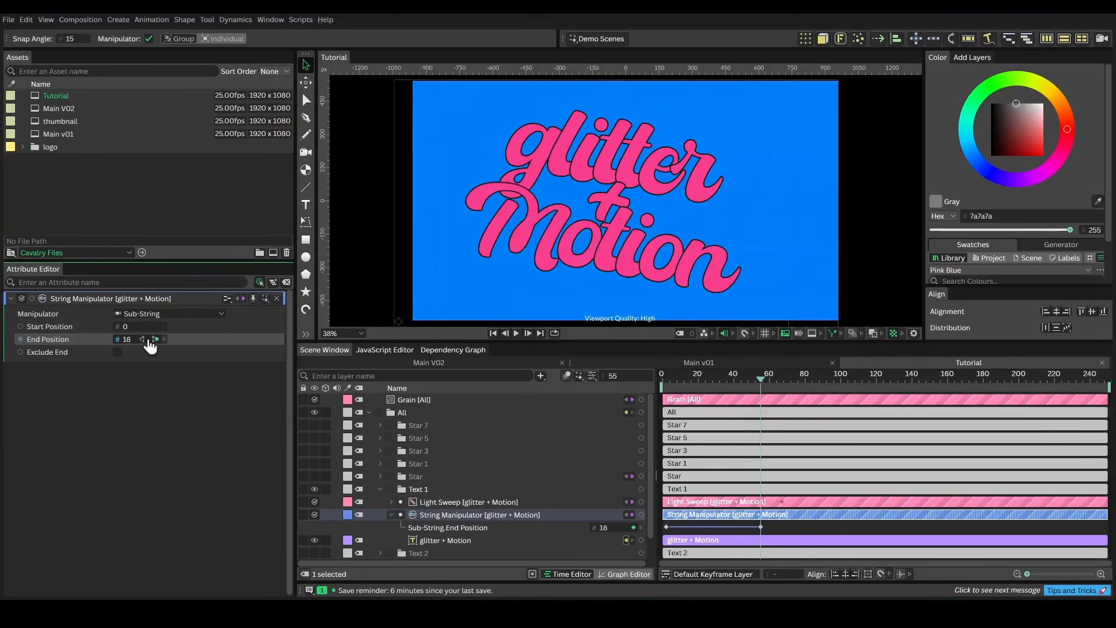
# Scrub and play back the beginning of the text reveal animation
pyautogui.moveTo(694, 378); pyautogui.dragTo(670, 379)
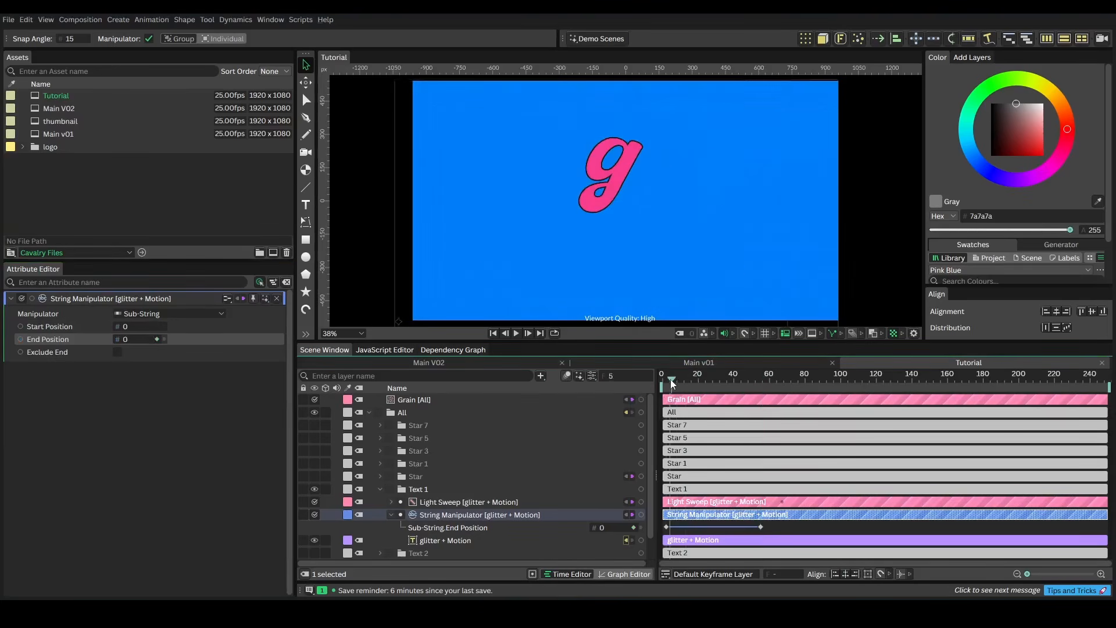
pyautogui.press('space')
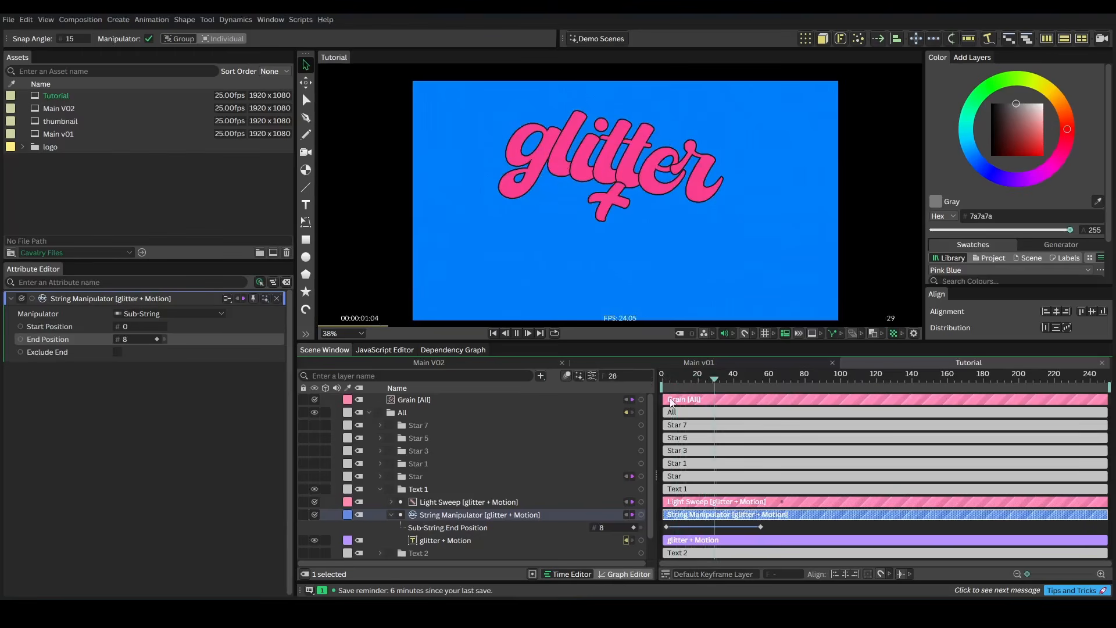
pyautogui.press('space')
pyautogui.moveTo(724, 381); pyautogui.dragTo(641, 381)
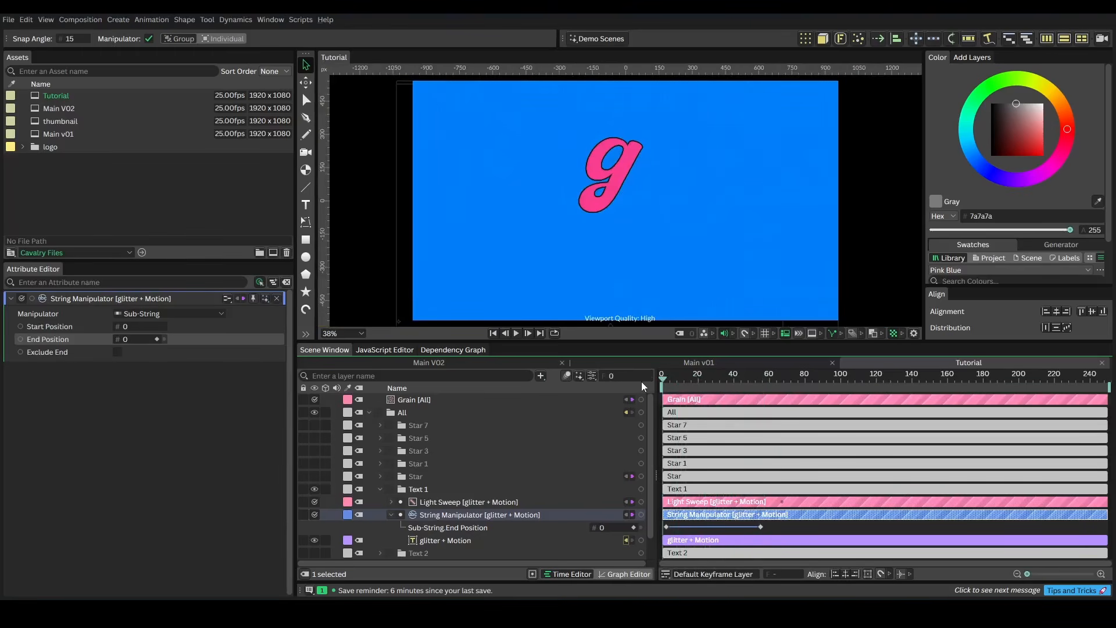
pyautogui.press('space')
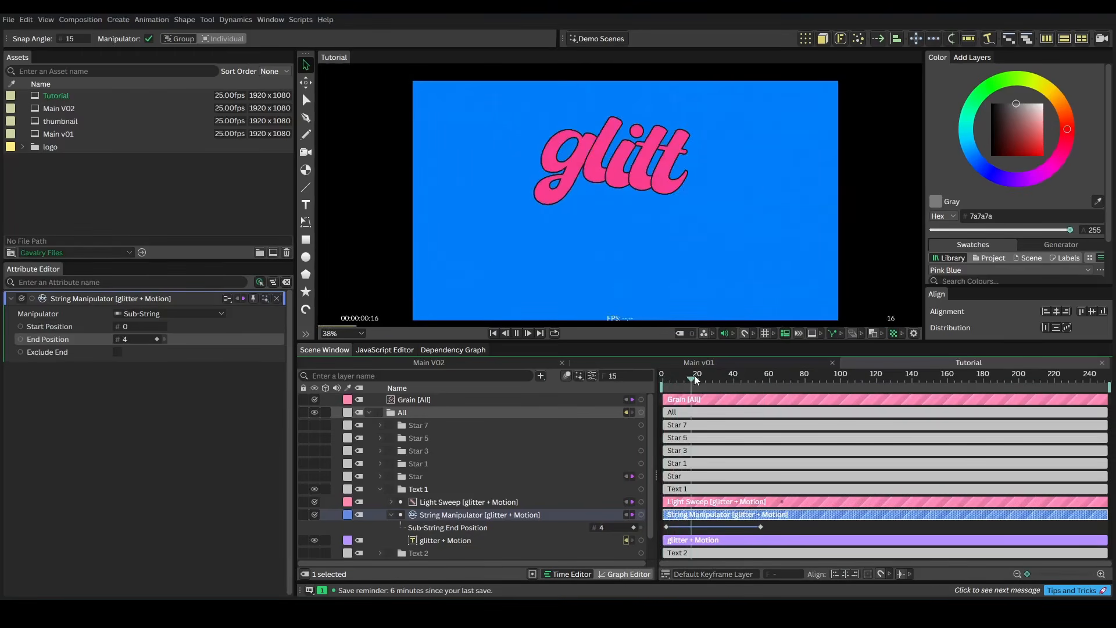
pyautogui.press('space')
# Turn on Exclude End and keyframe it at frames 1 and 0, then play back the animation
pyautogui.moveTo(706, 377); pyautogui.dragTo(664, 381)
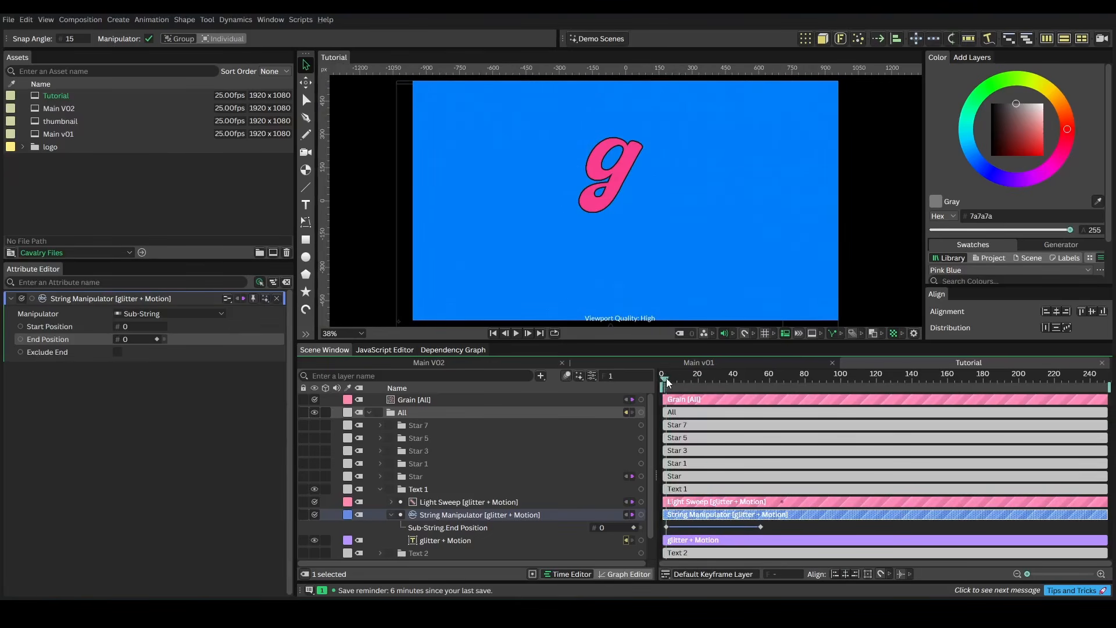
pyautogui.click(115, 351)
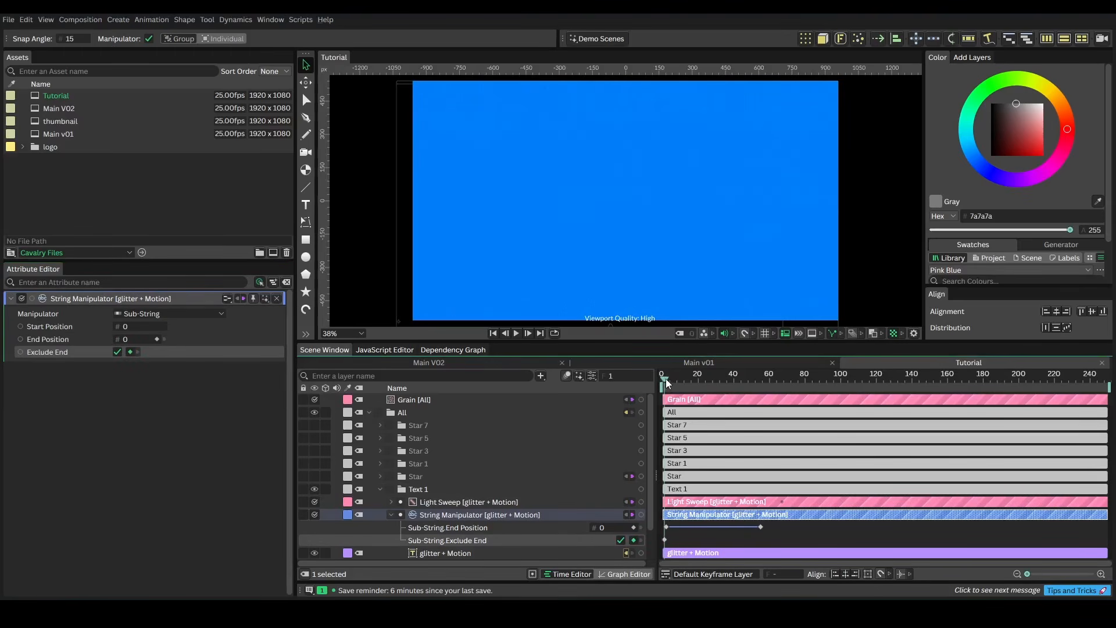
pyautogui.moveTo(666, 382); pyautogui.dragTo(632, 381)
pyautogui.click(117, 351)
pyautogui.press('space')
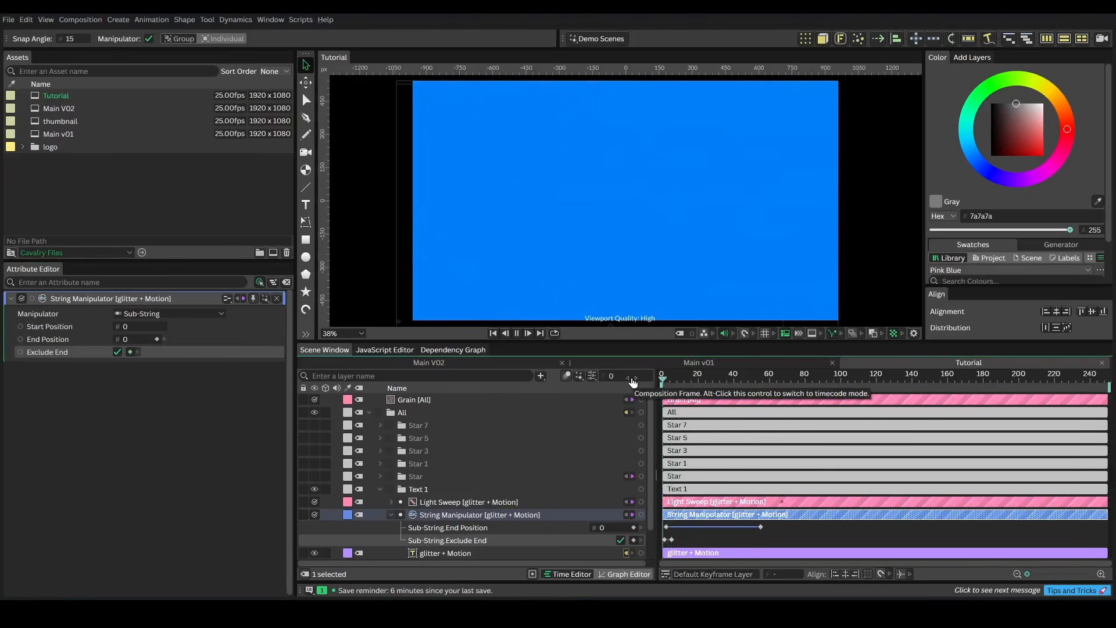
# Collapse Text 1, unhide the Text 2 layer and shift its clip to start at about frame 52
pyautogui.click(380, 489)
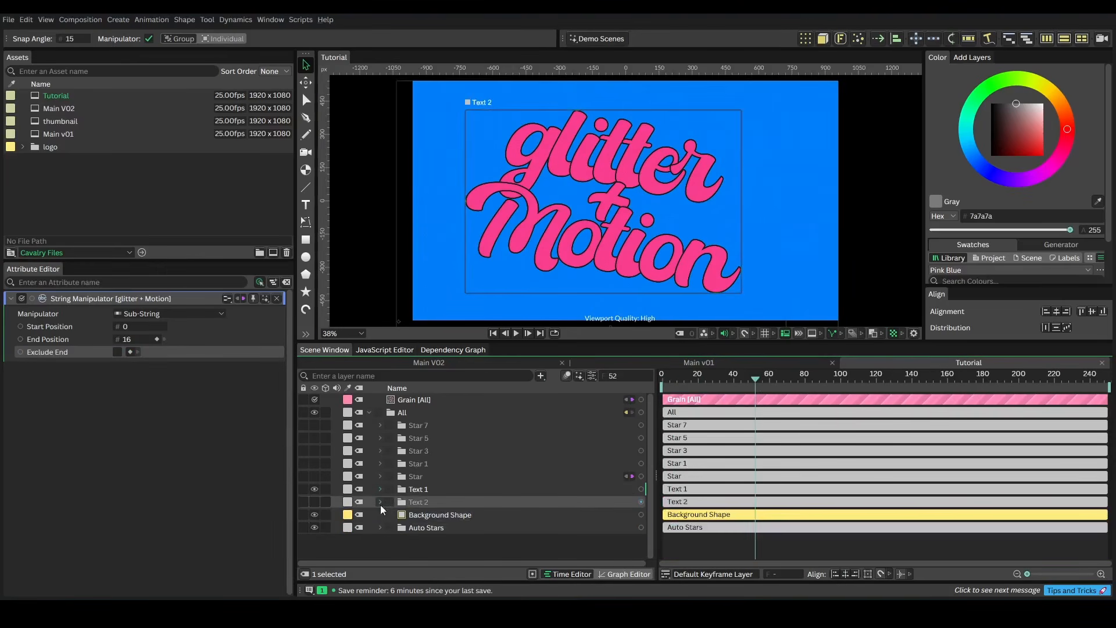
pyautogui.click(314, 501)
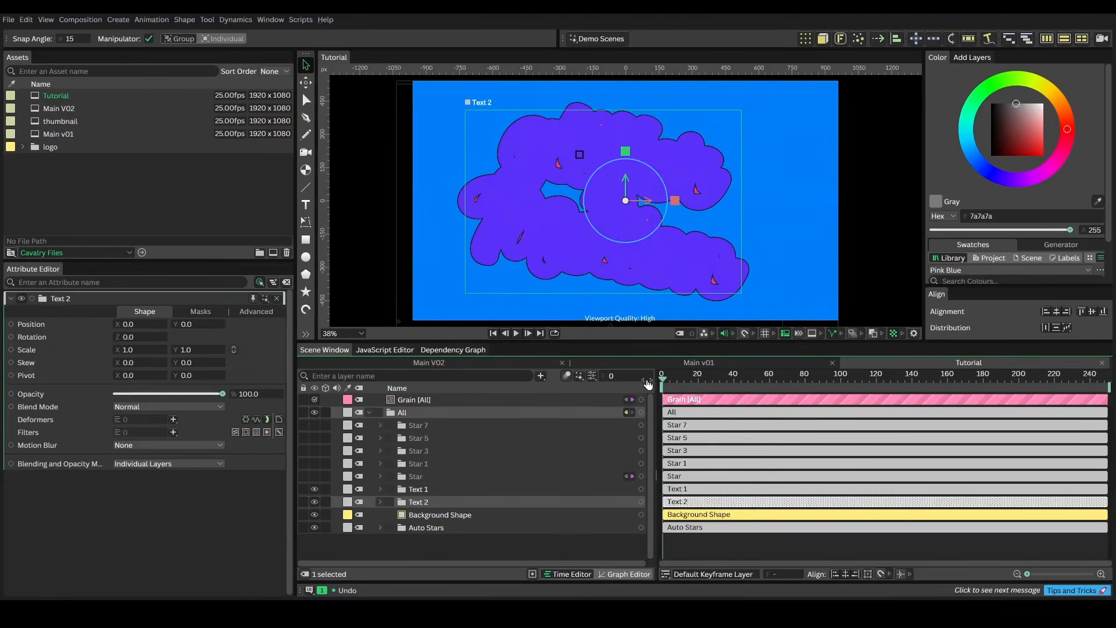
pyautogui.press('space')
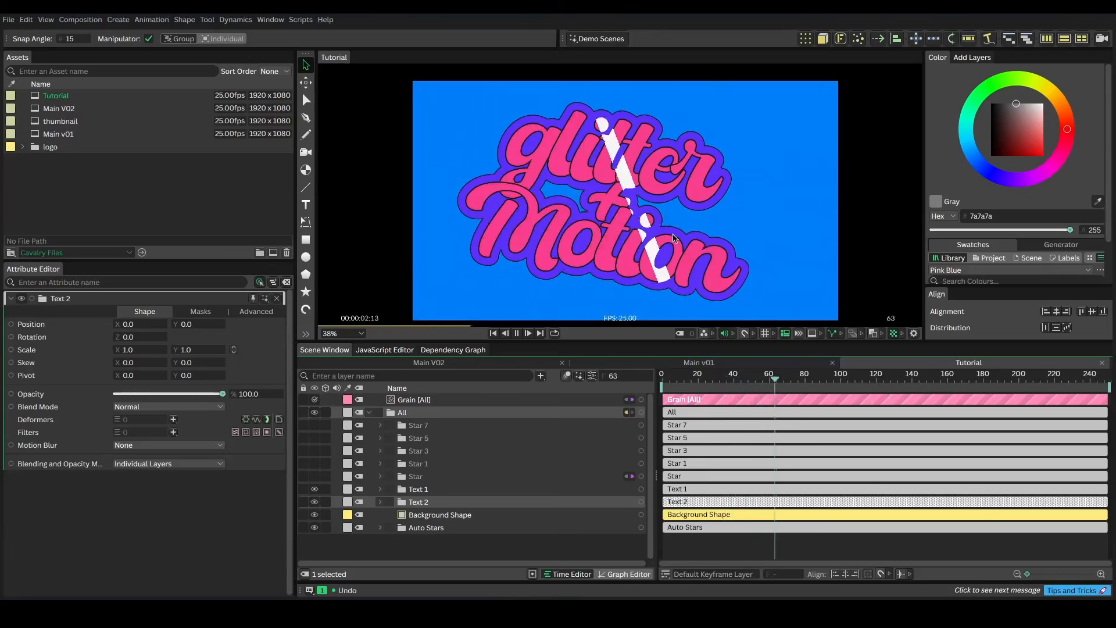
pyautogui.press('space')
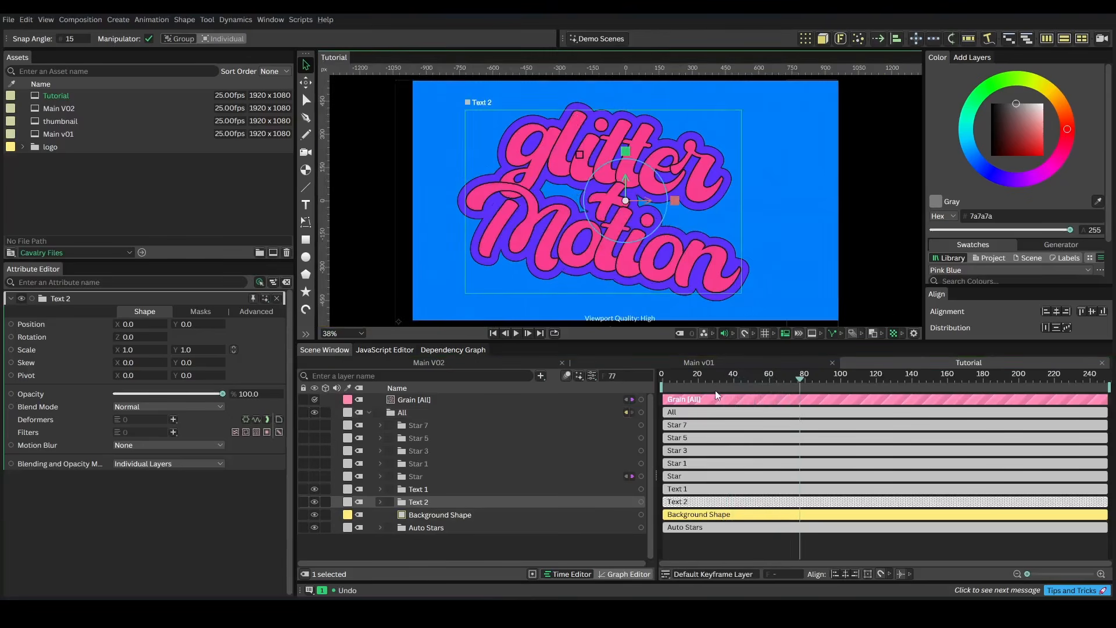
pyautogui.moveTo(703, 379); pyautogui.dragTo(755, 388)
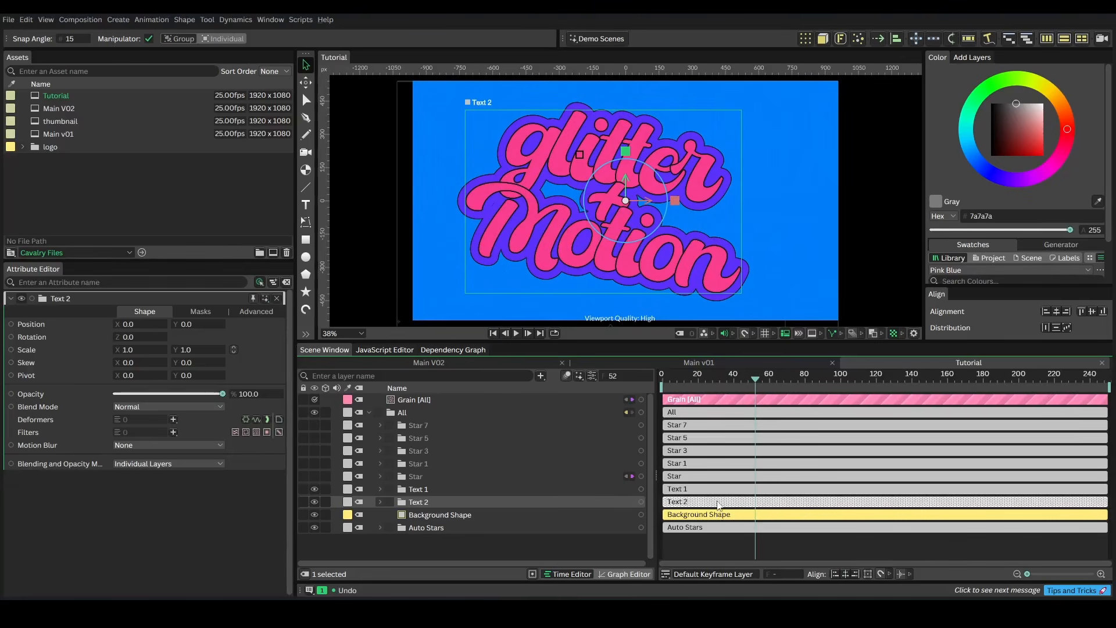
pyautogui.moveTo(675, 507); pyautogui.dragTo(764, 509)
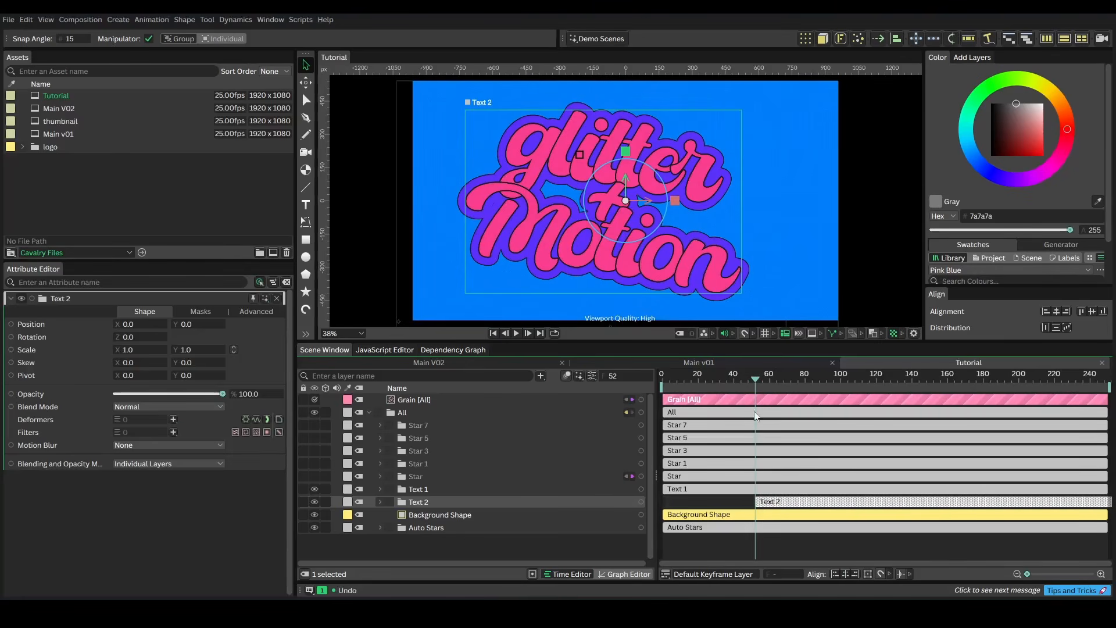
# Expand Text 2, select its Stagger [Width] and keyframe Strength at 78 at frame 70
pyautogui.moveTo(757, 380)
pyautogui.mouseDown()
pyautogui.moveTo(664, 386)
pyautogui.moveTo(757, 398)
pyautogui.mouseUp()
pyautogui.click(381, 501)
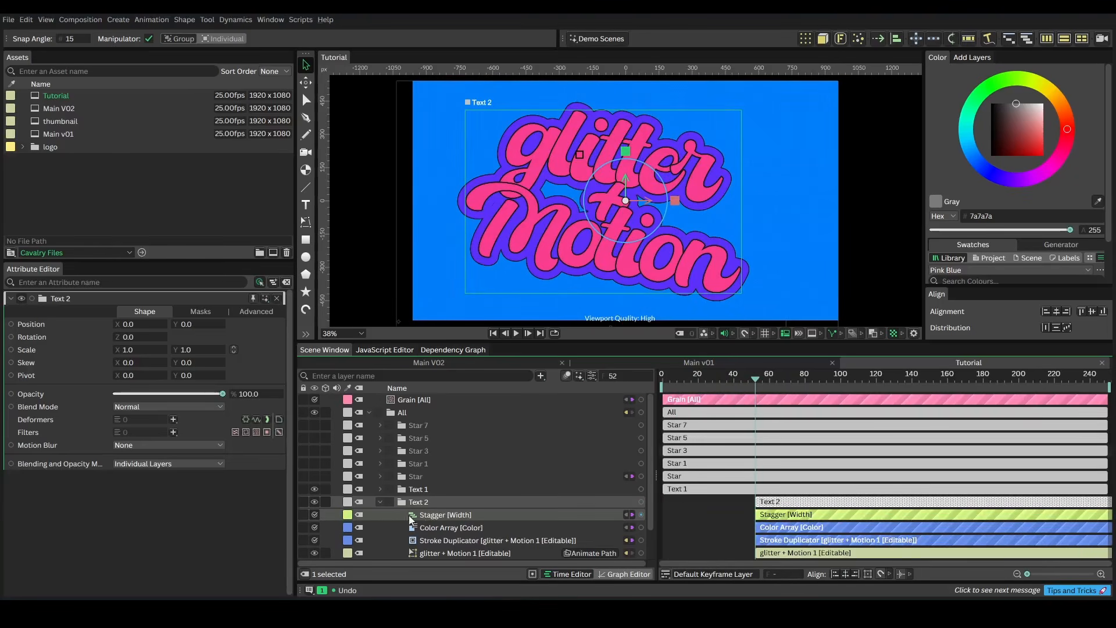
pyautogui.click(443, 517)
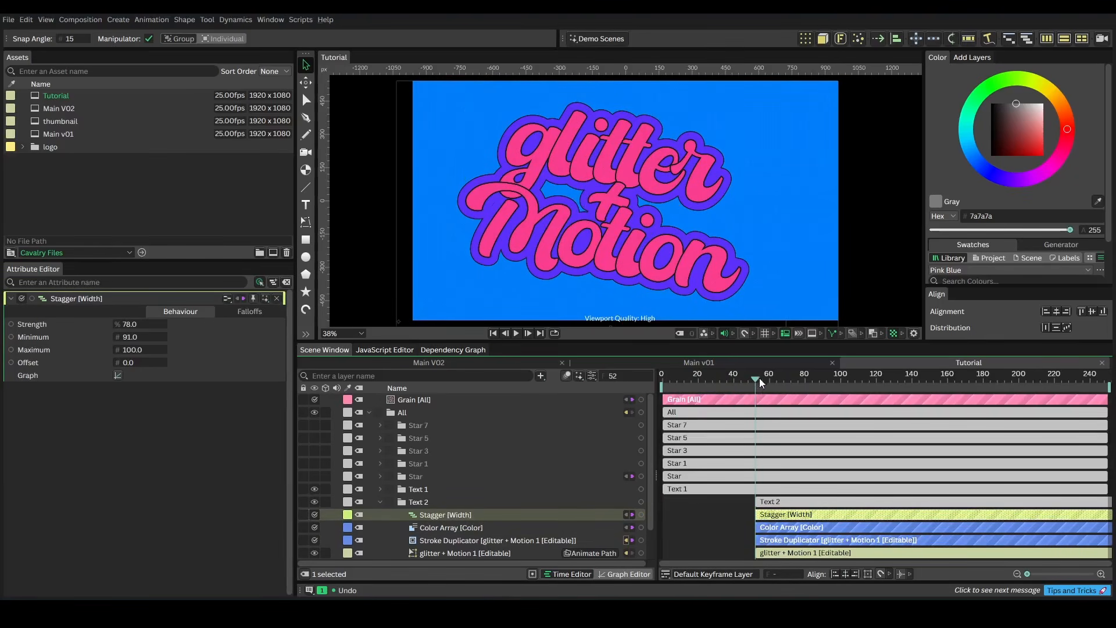
pyautogui.moveTo(760, 378); pyautogui.dragTo(787, 379)
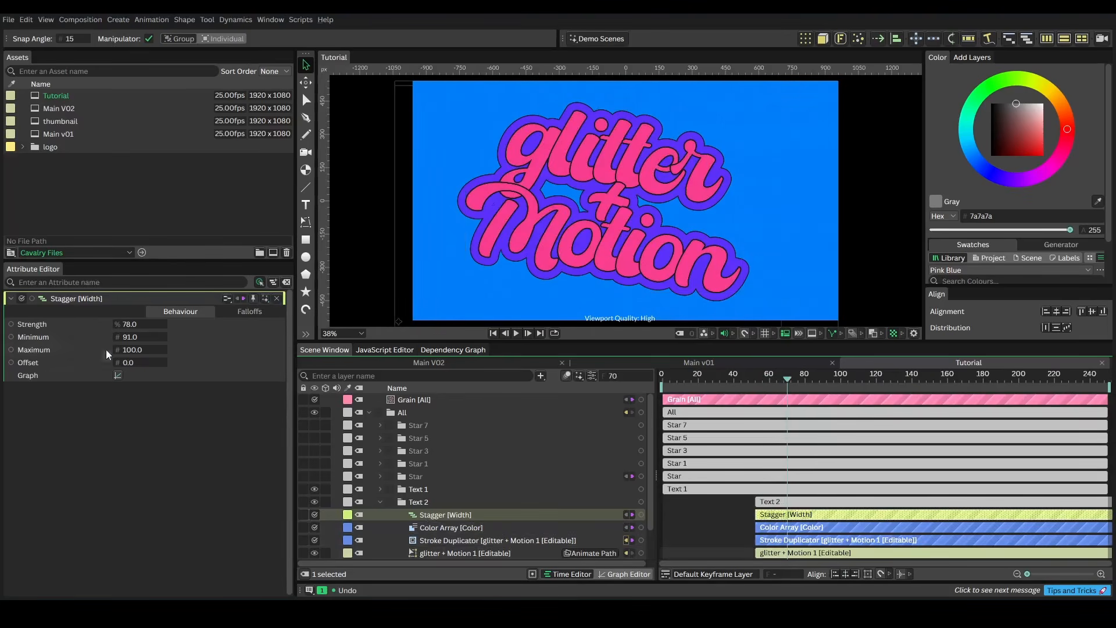
pyautogui.click(157, 324)
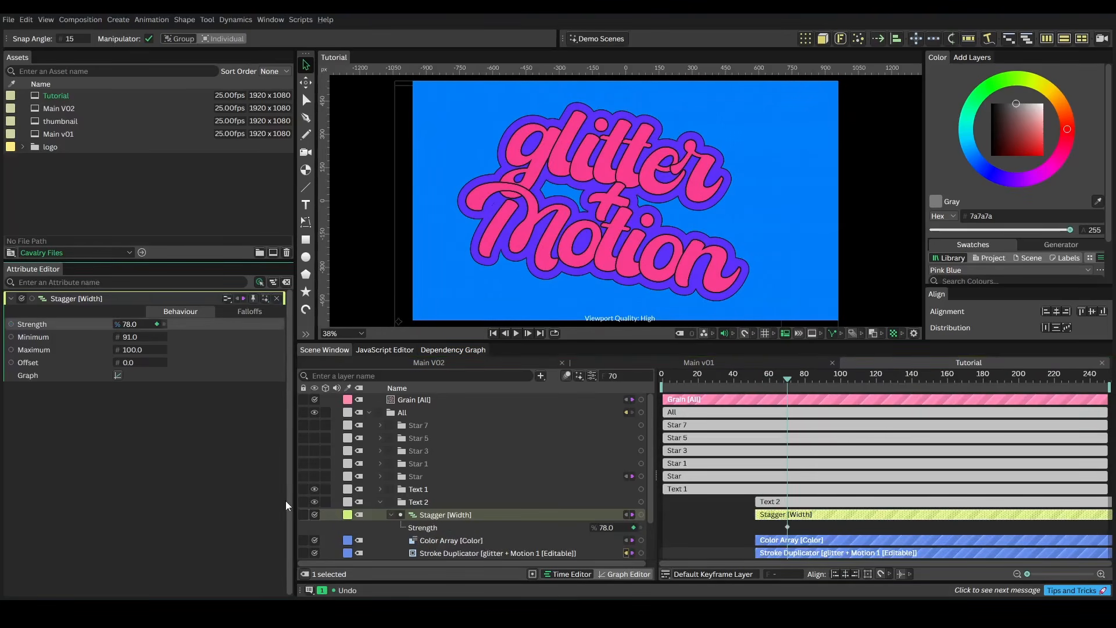
# At frame 62, set the Stagger Strength to 40
pyautogui.moveTo(785, 379); pyautogui.dragTo(765, 381)
pyautogui.click(135, 324)
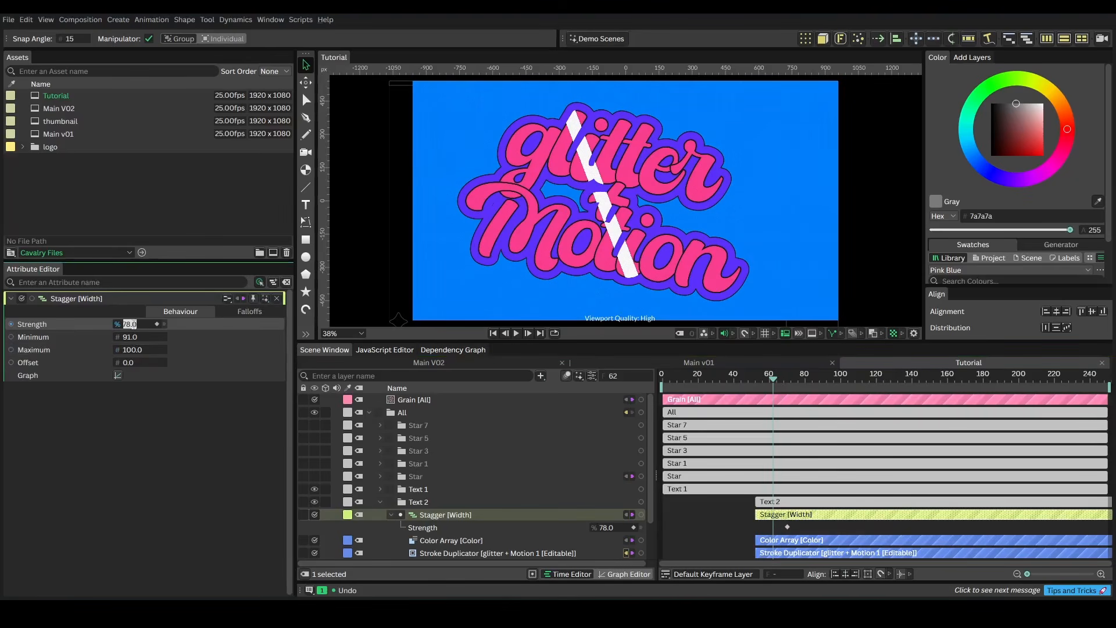
pyautogui.write('40')
pyautogui.press('Return')
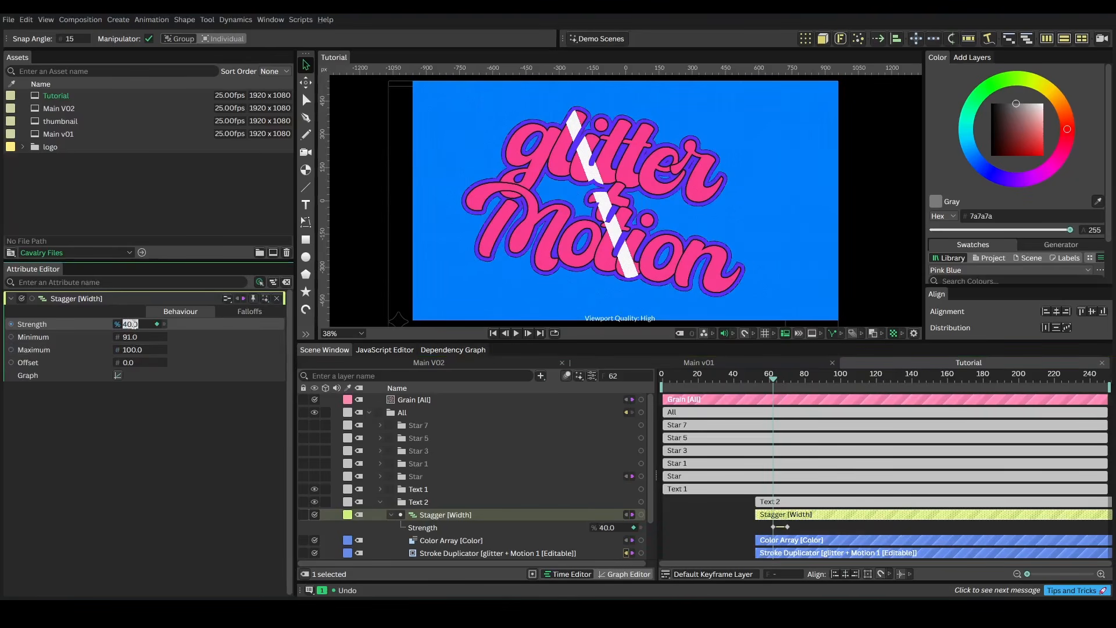
# Add a Stagger Strength keyframe at frame 53 and play back the animation
pyautogui.click(755, 378)
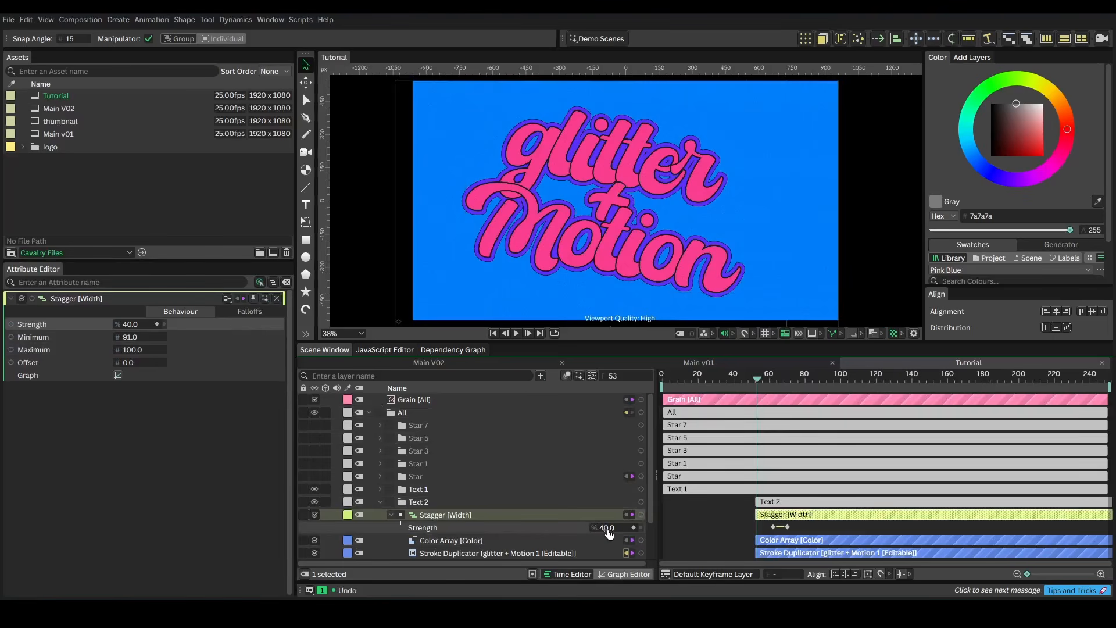
pyautogui.moveTo(609, 533); pyautogui.dragTo(598, 535)
pyautogui.moveTo(755, 379); pyautogui.dragTo(624, 385)
pyautogui.press('space')
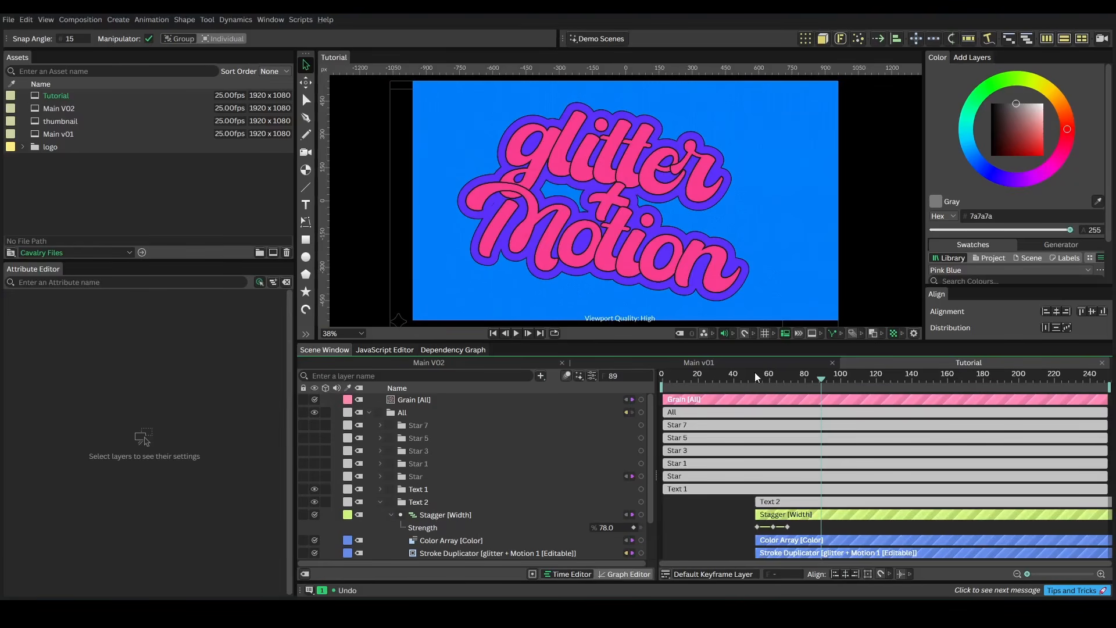
# Collapse Text 2, unhide the star layers and stagger the star clips' start times in the timeline
pyautogui.click(379, 501)
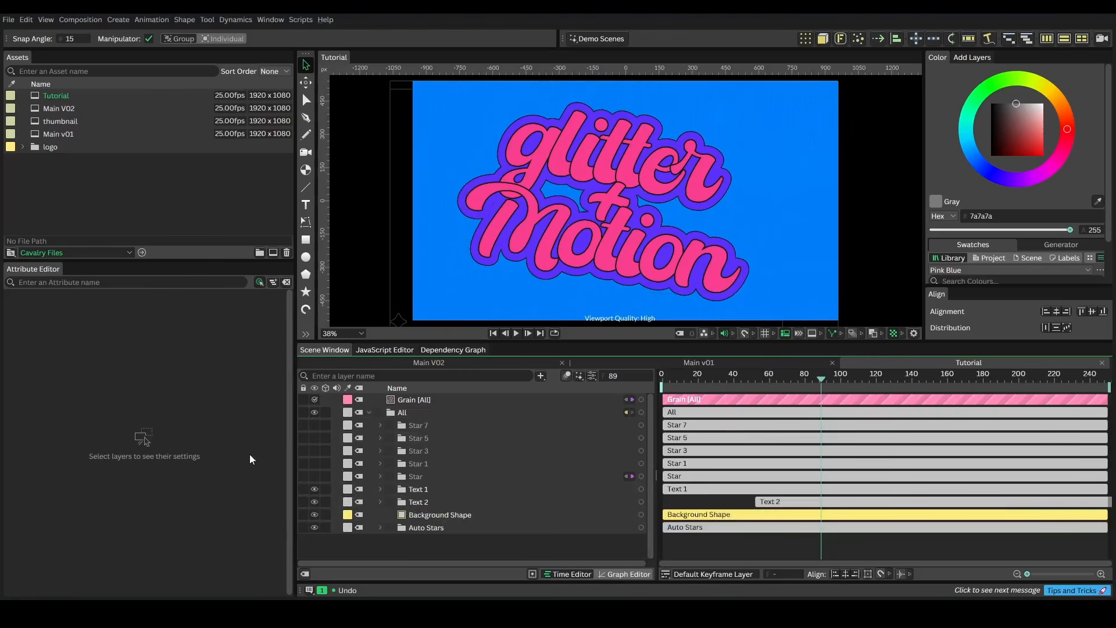
pyautogui.moveTo(315, 473); pyautogui.dragTo(314, 423)
pyautogui.moveTo(671, 379); pyautogui.dragTo(757, 399)
pyautogui.click(731, 425)
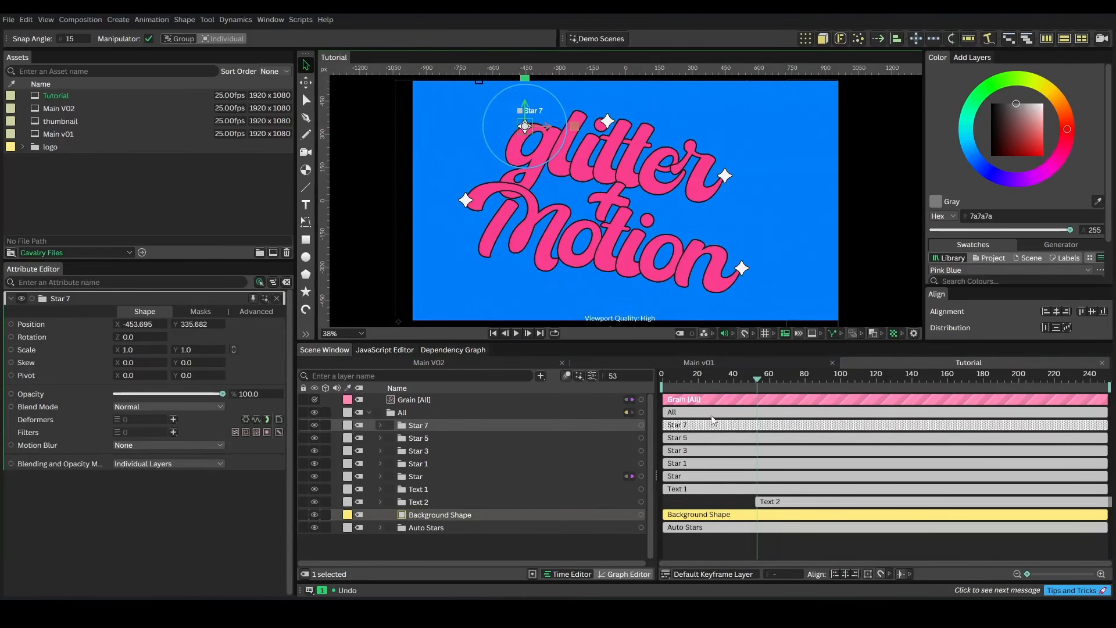
pyautogui.click(740, 491)
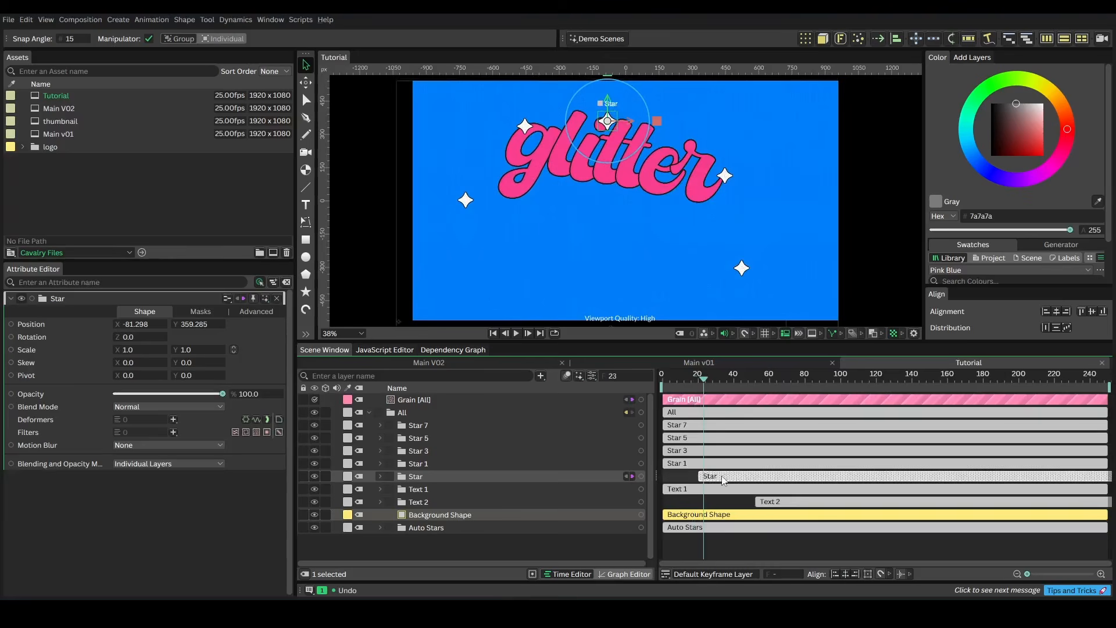
pyautogui.moveTo(723, 476); pyautogui.dragTo(727, 476)
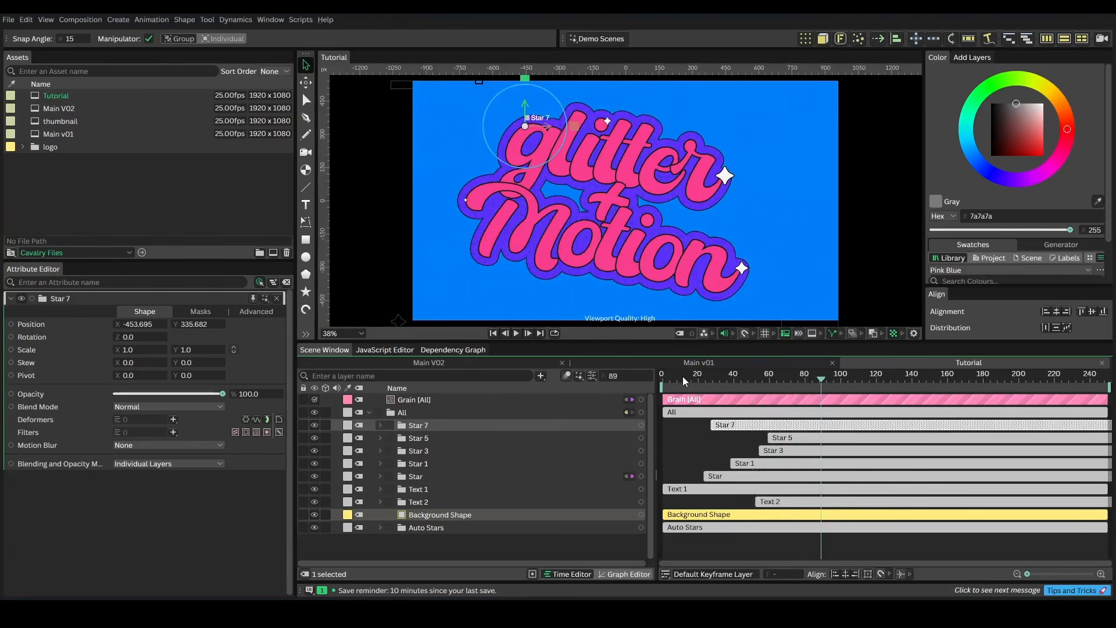
pyautogui.moveTo(682, 375); pyautogui.dragTo(650, 382)
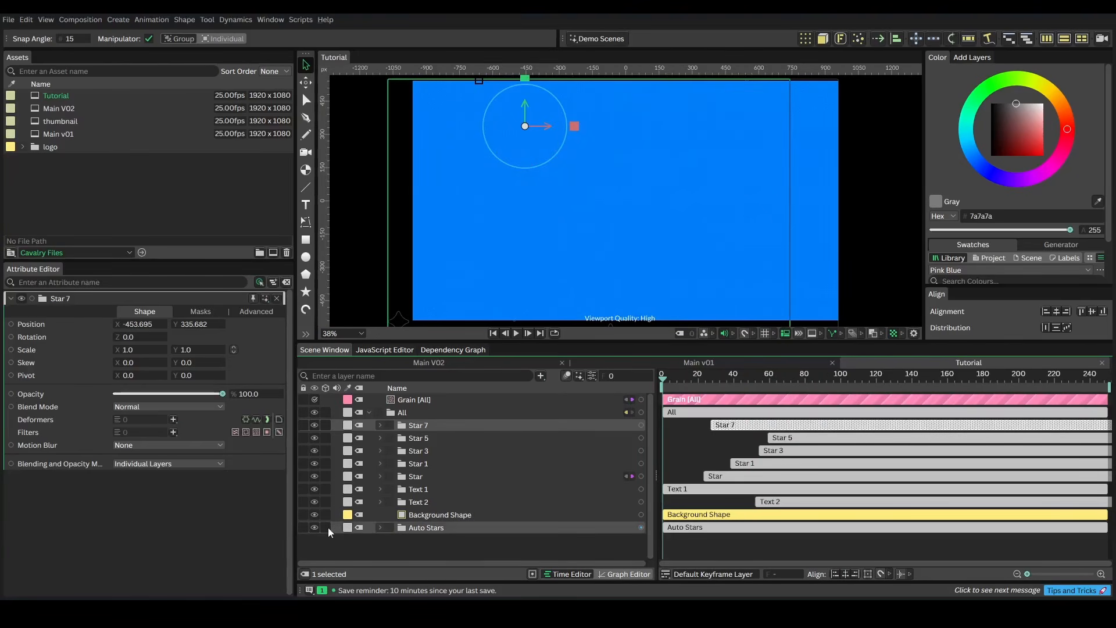
# Move the Auto Stars layer above the Background Shape layer and play back the animation
pyautogui.click(425, 530)
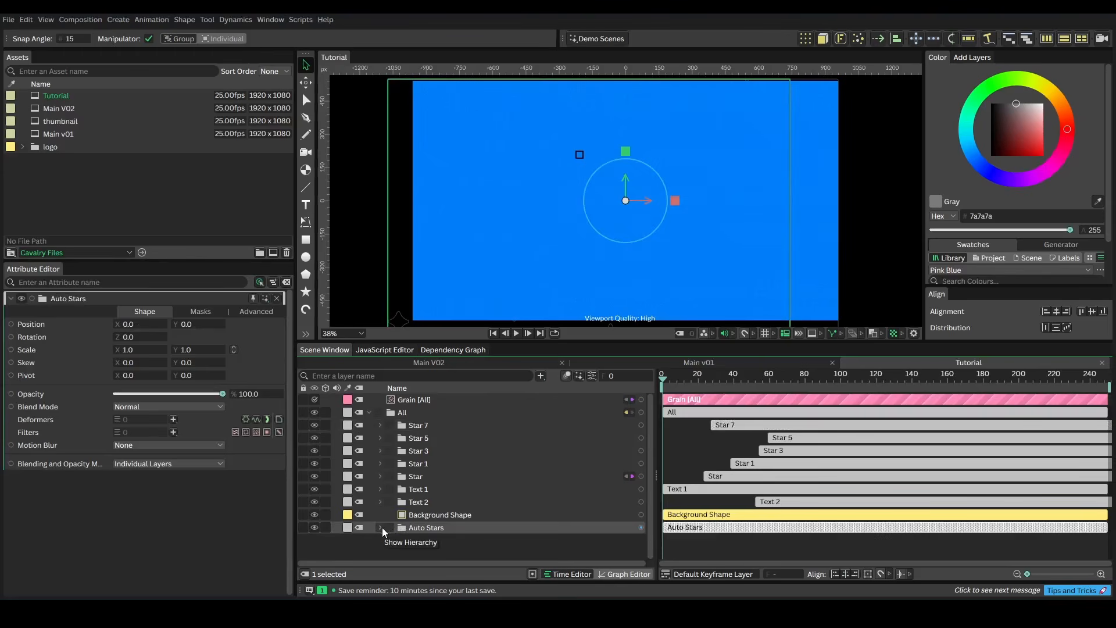
pyautogui.moveTo(423, 527); pyautogui.dragTo(416, 508)
pyautogui.press('space')
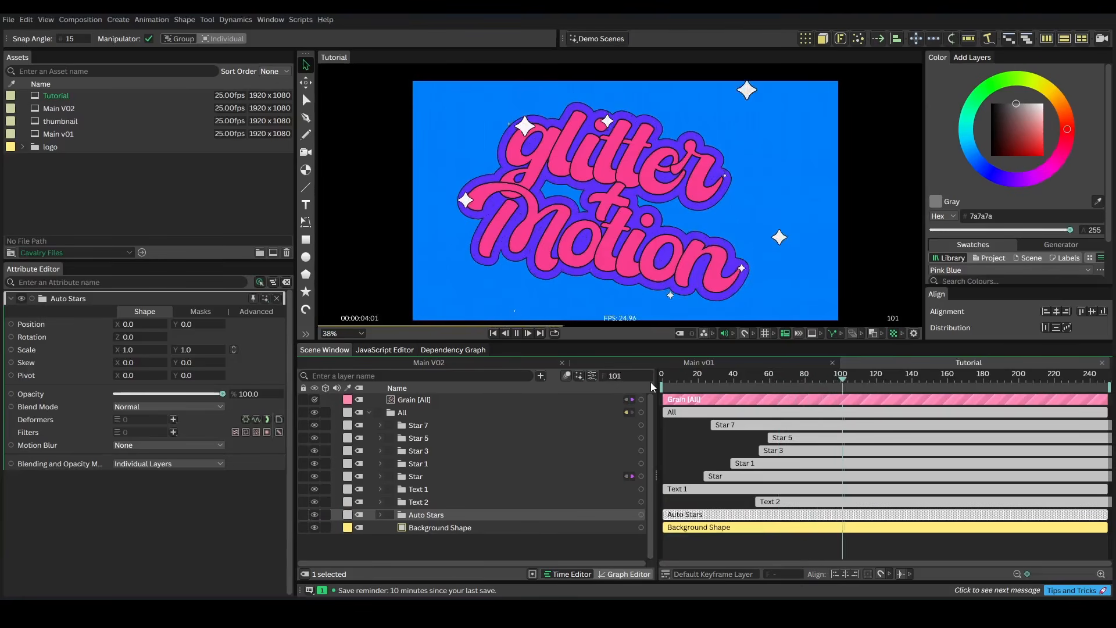